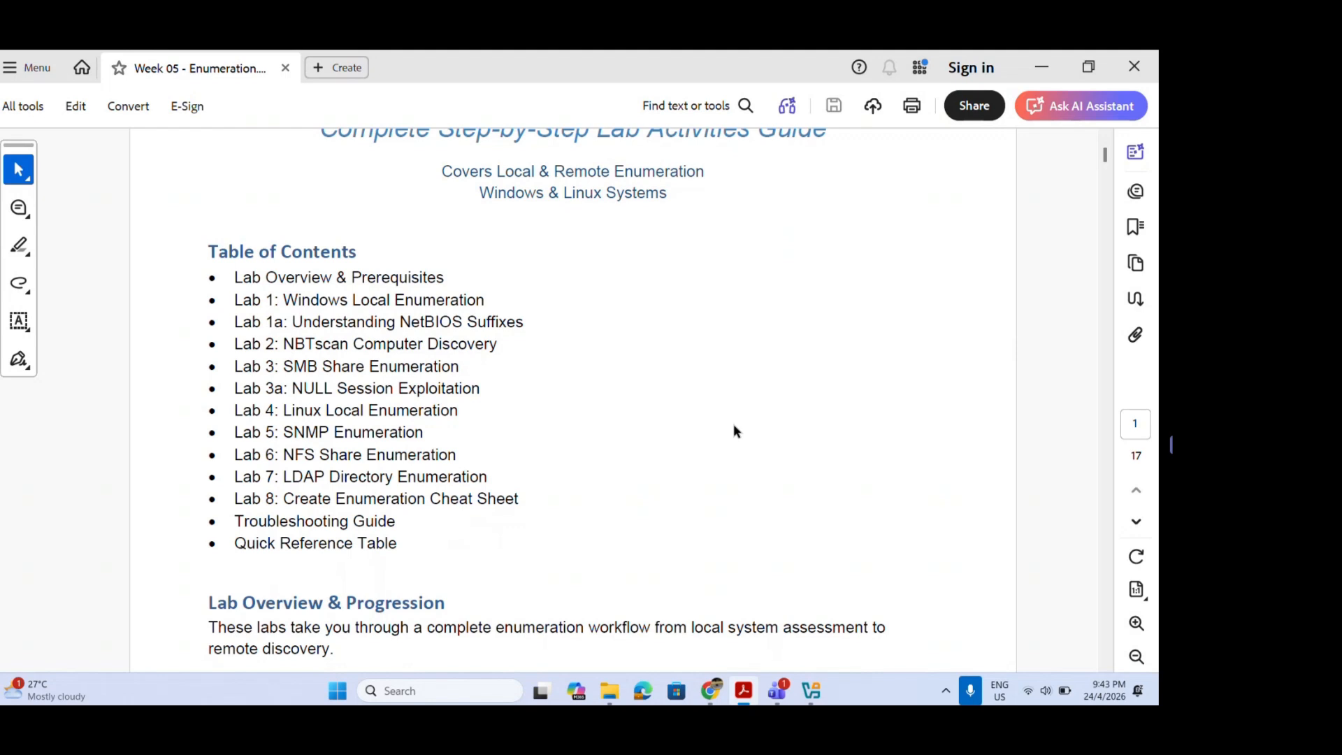
- Scroll the Week 05 lab guide past the table of contents to Lab Sequence and Prerequisites
scroll(734, 429, down, 2)
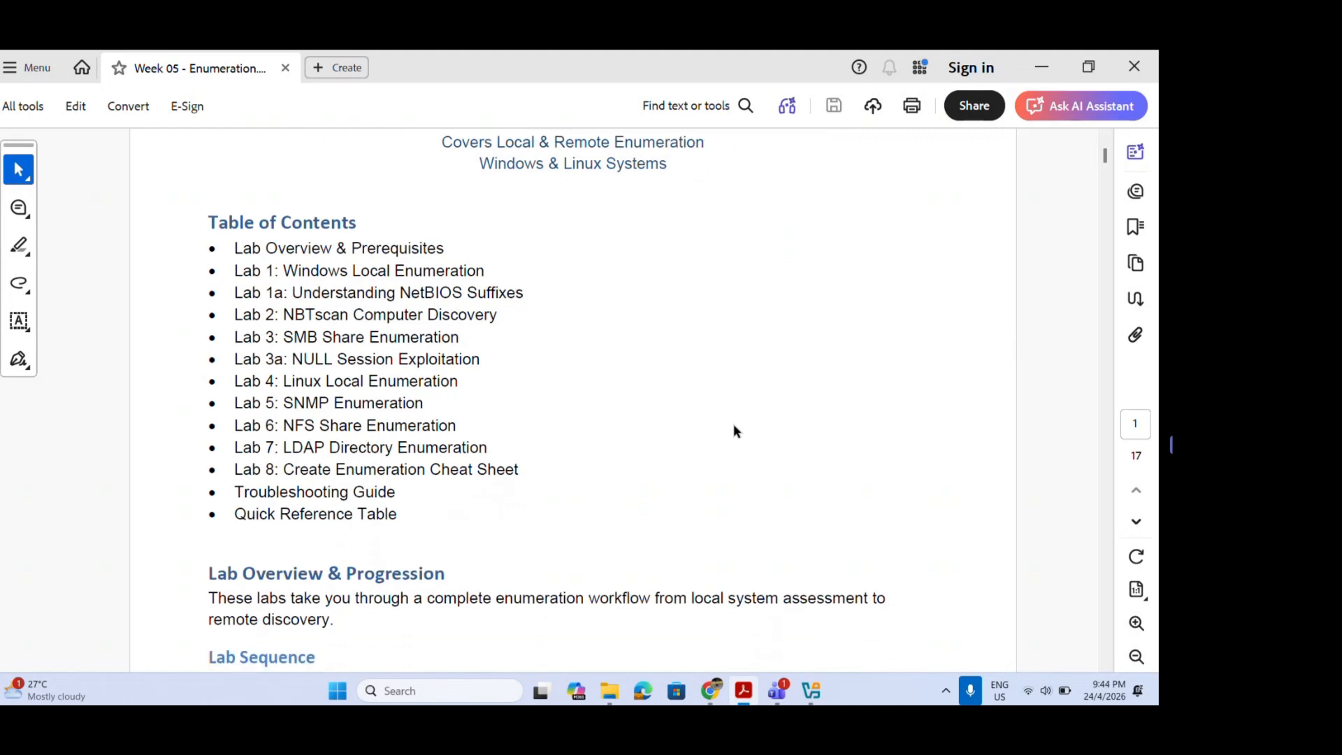
scroll(734, 429, down, 1)
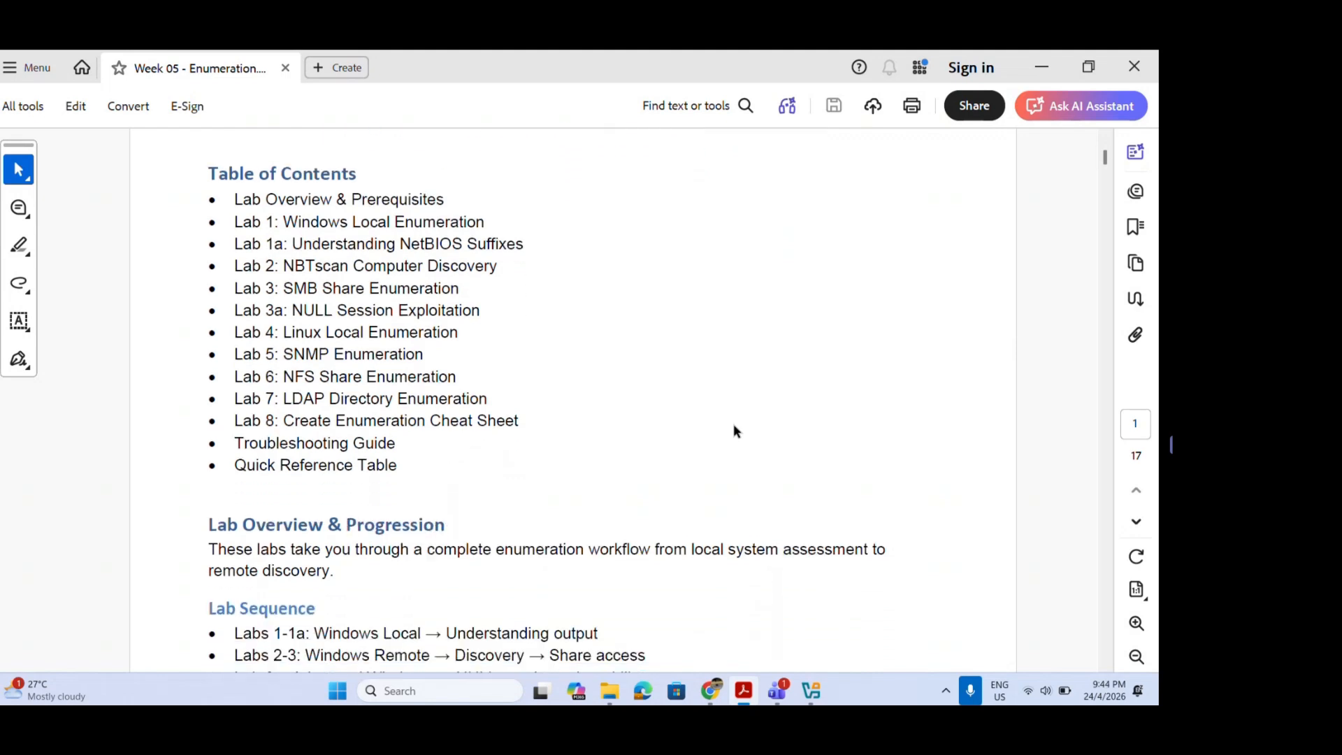
scroll(734, 429, down, 1)
scroll(735, 430, down, 1)
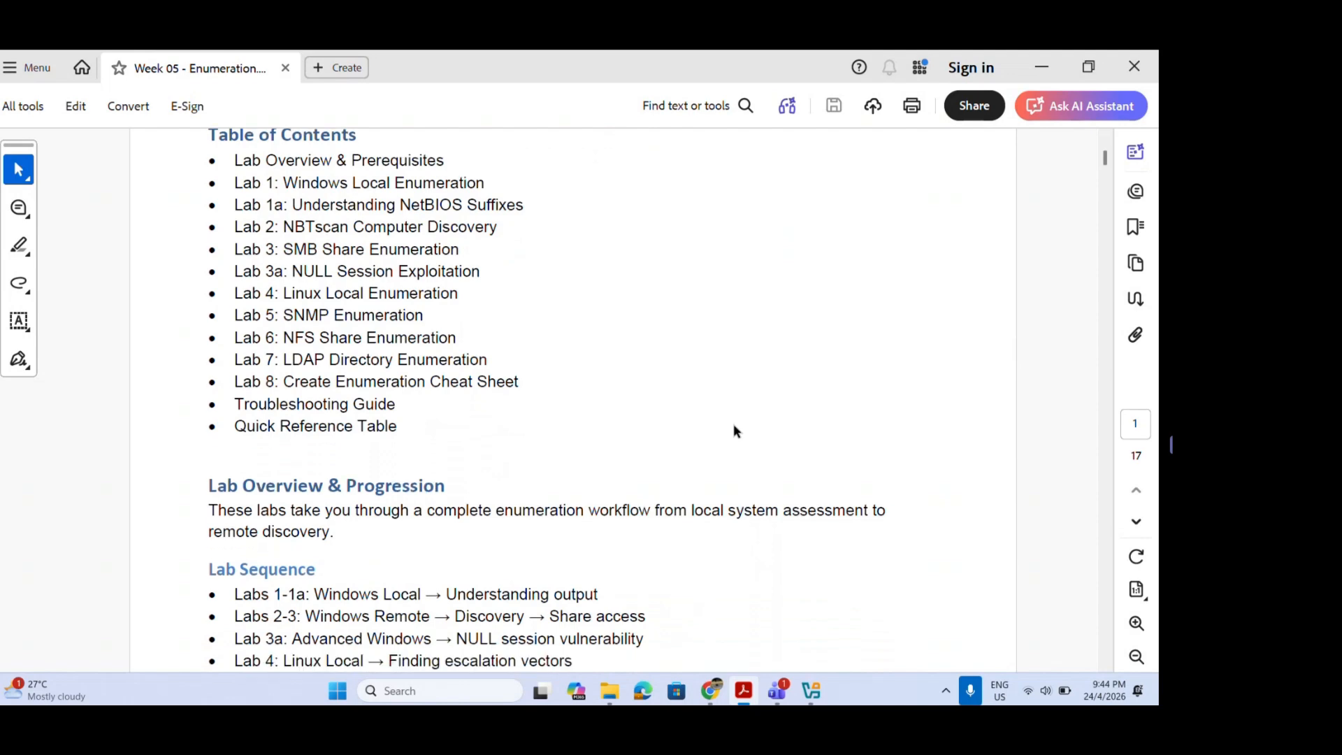
scroll(735, 430, down, 1)
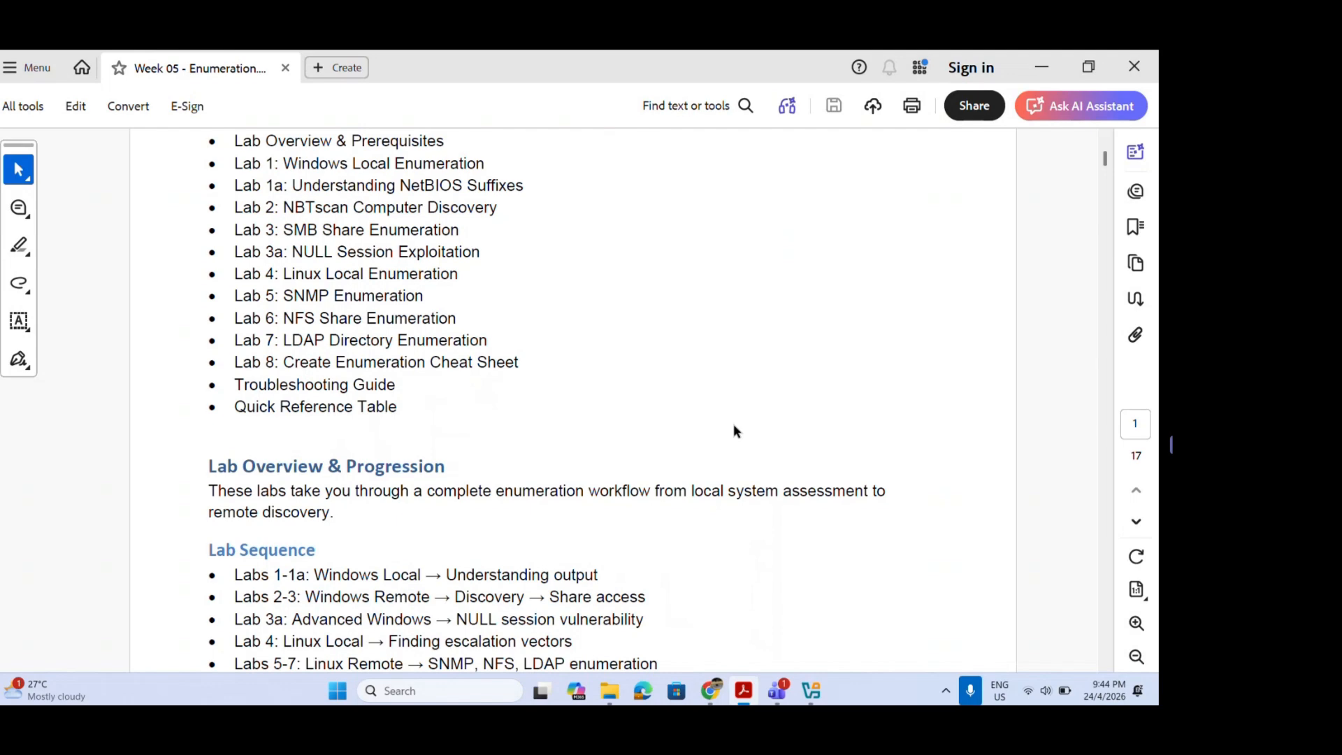
scroll(734, 429, down, 5)
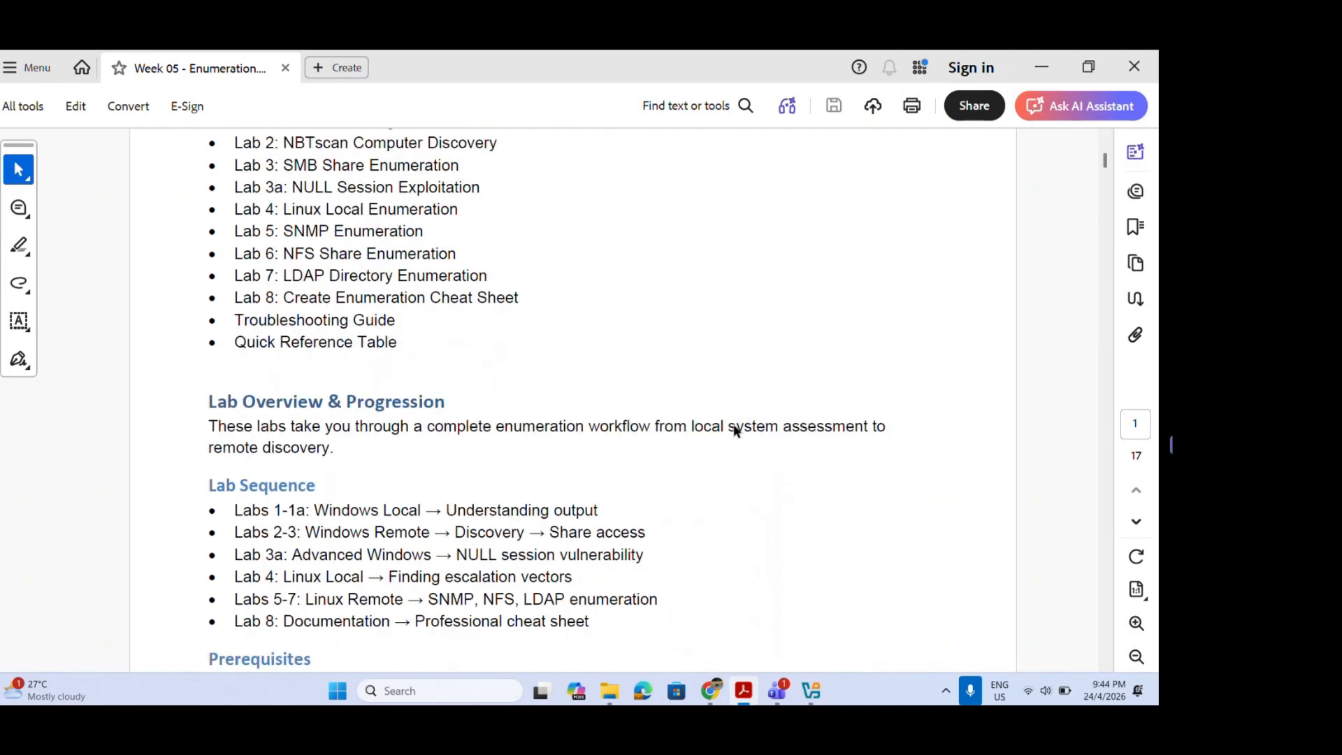
scroll(734, 429, down, 1)
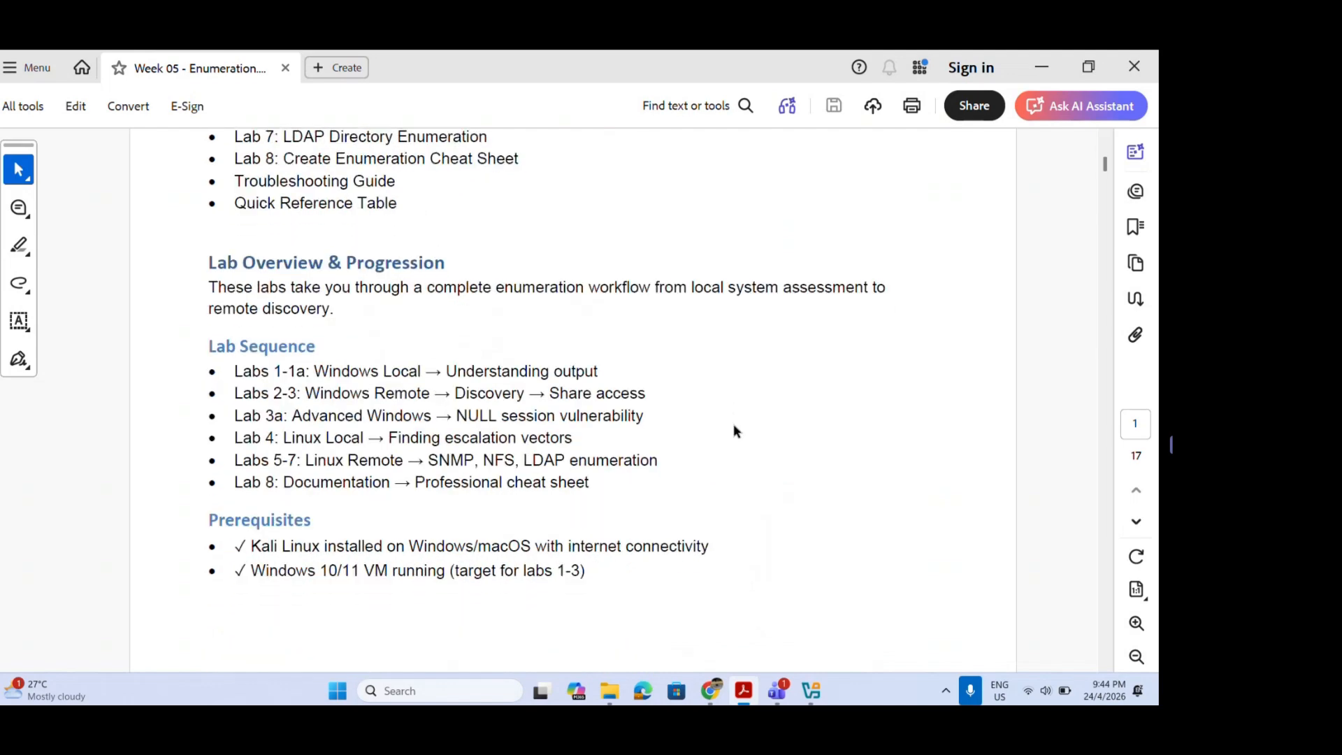
scroll(734, 430, down, 1)
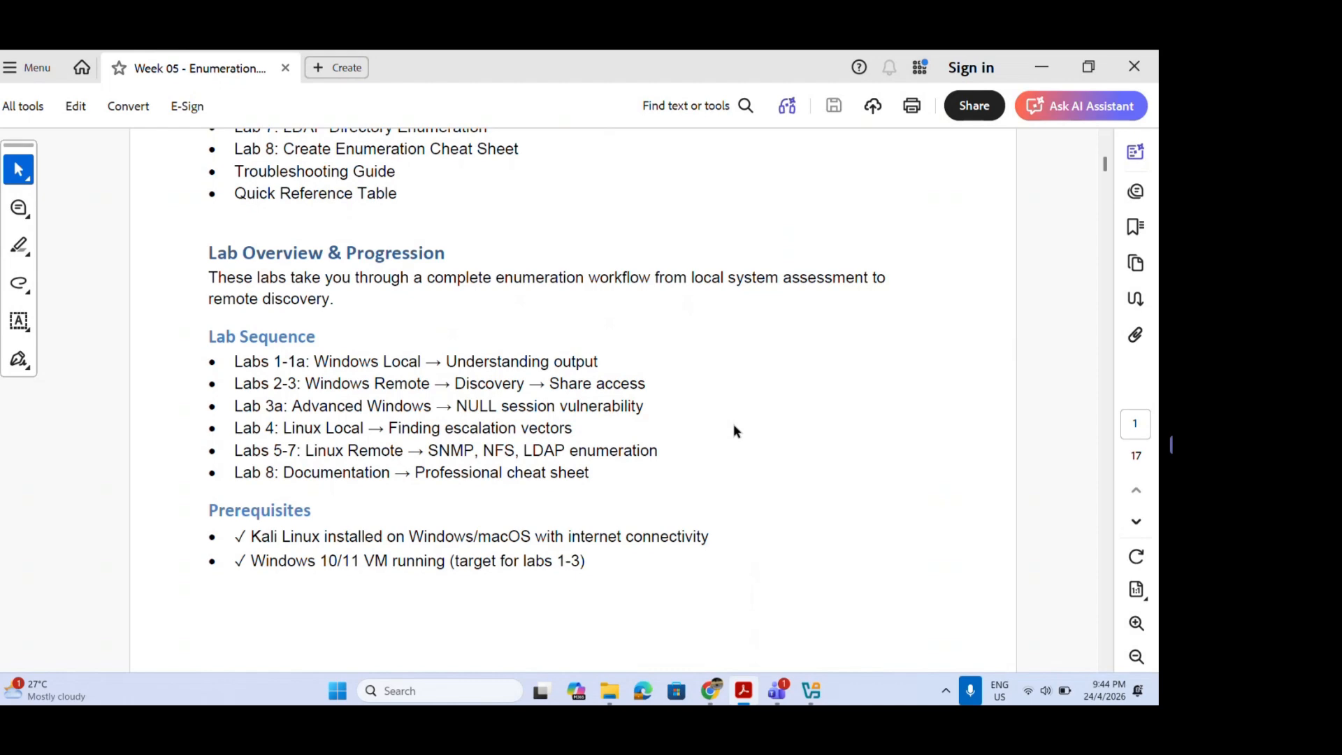
scroll(733, 430, down, 2)
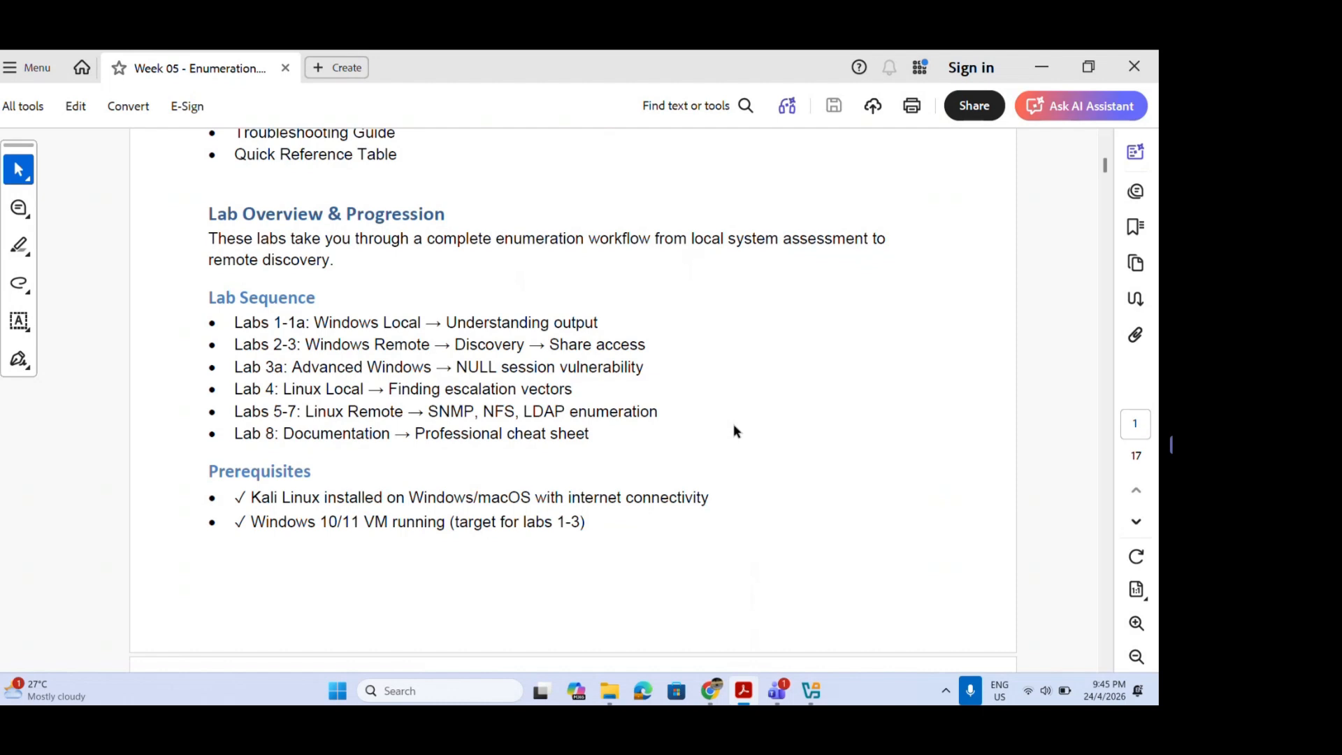
- Scroll on to reveal the Metasploitable, NAT network adapter and Kali tools prerequisites
scroll(732, 423, down, 1)
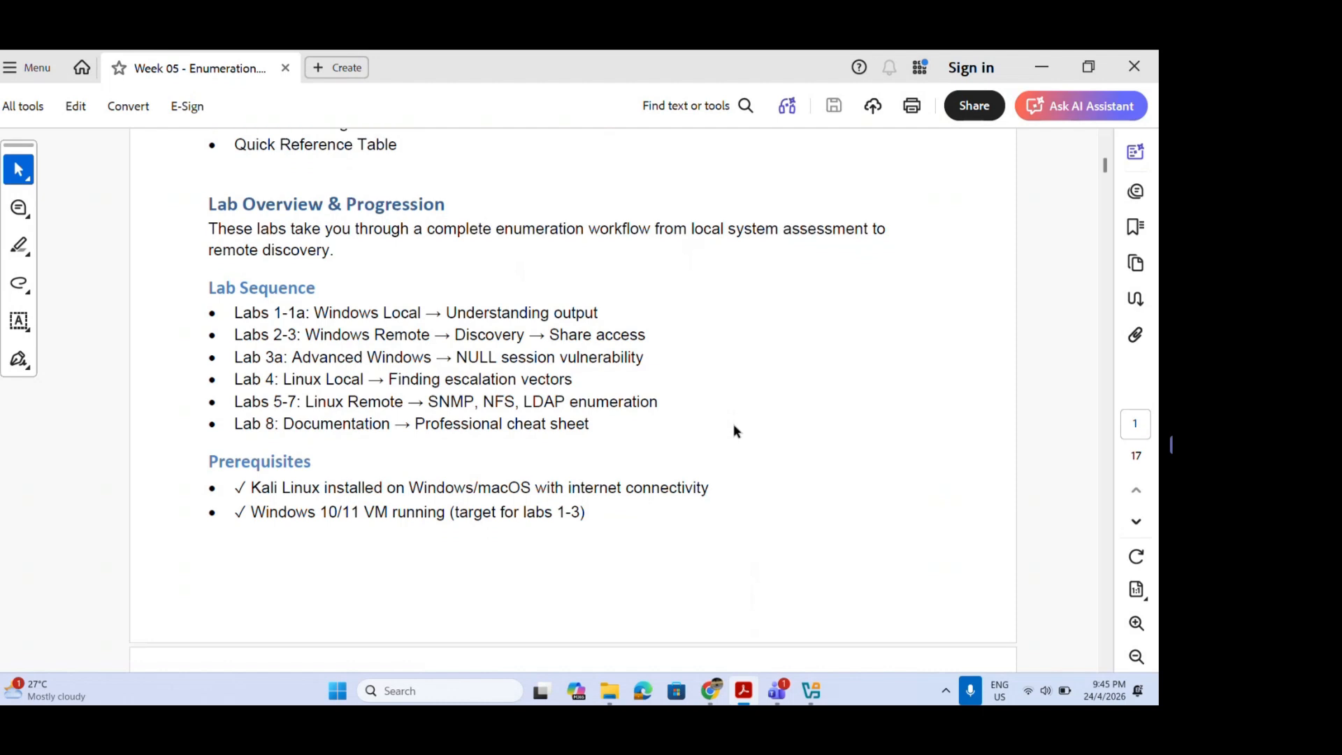
scroll(733, 426, down, 3)
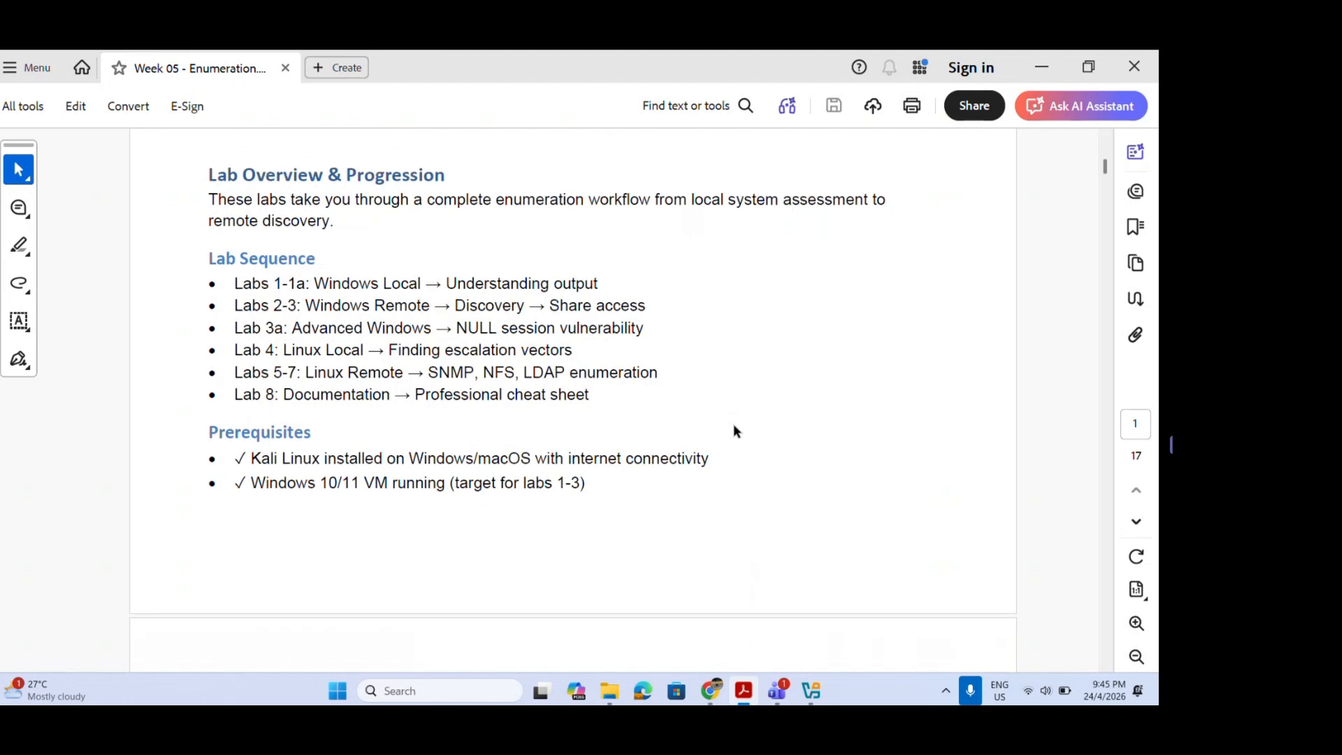
scroll(734, 430, down, 2)
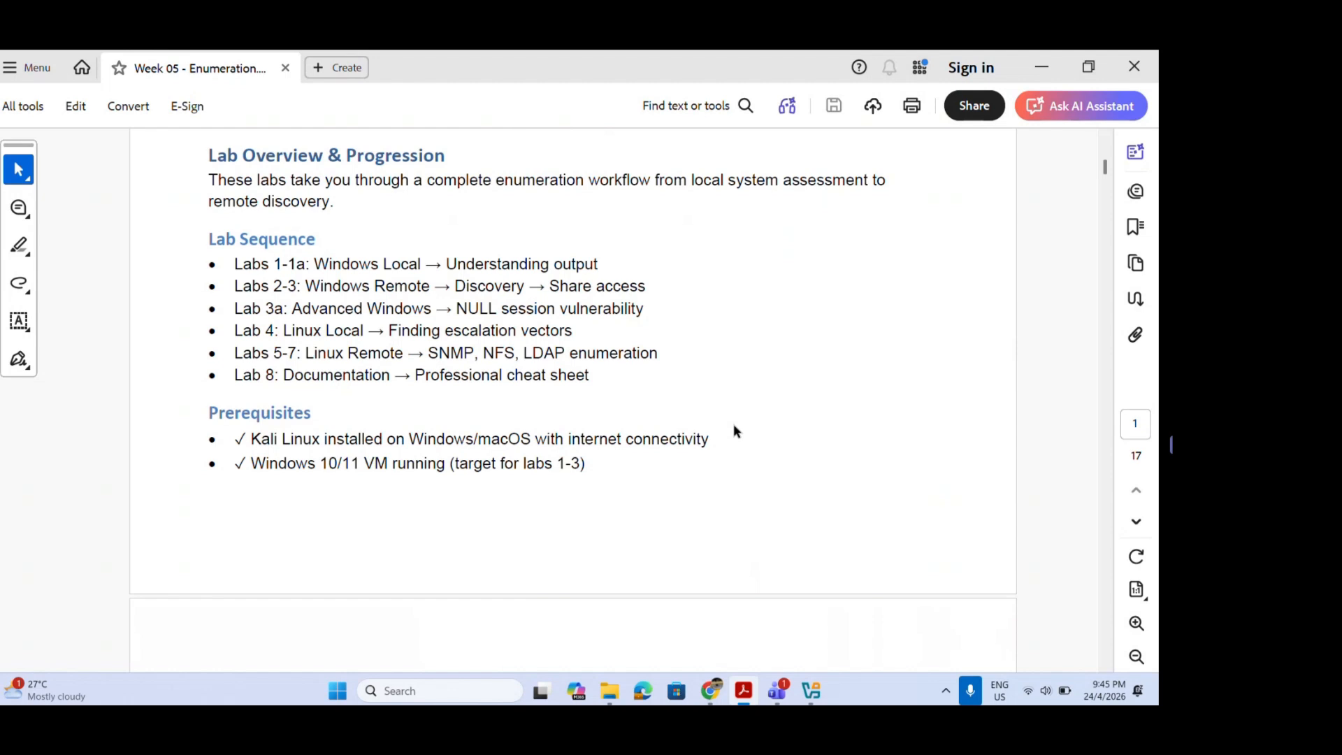
scroll(734, 425, down, 2)
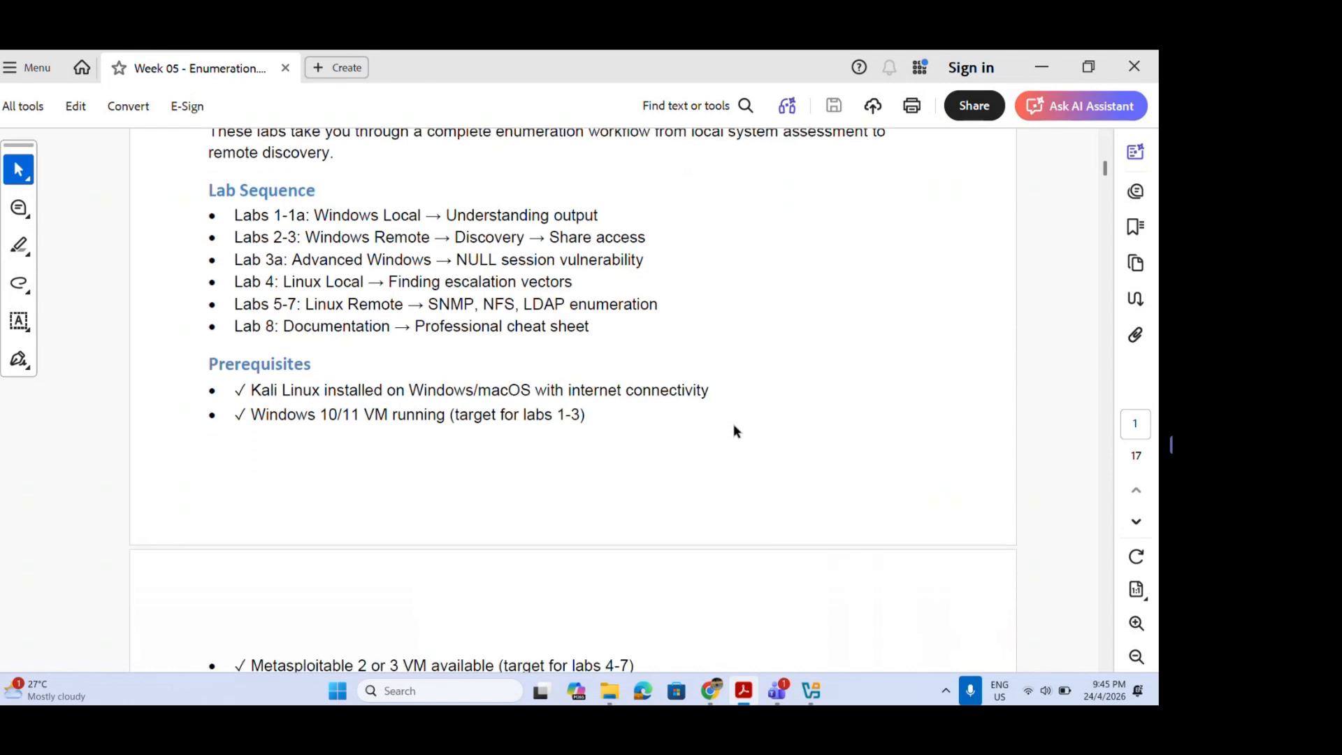
scroll(734, 426, down, 1)
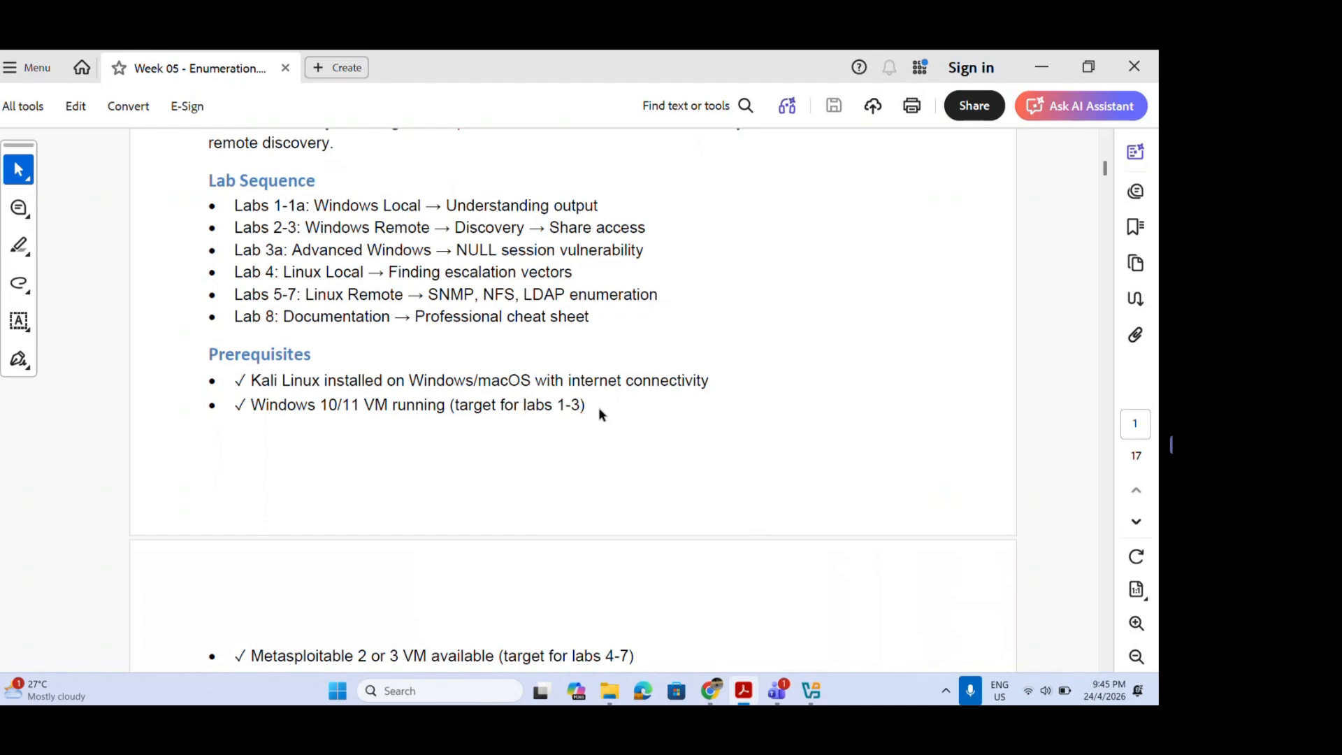
scroll(579, 470, down, 1)
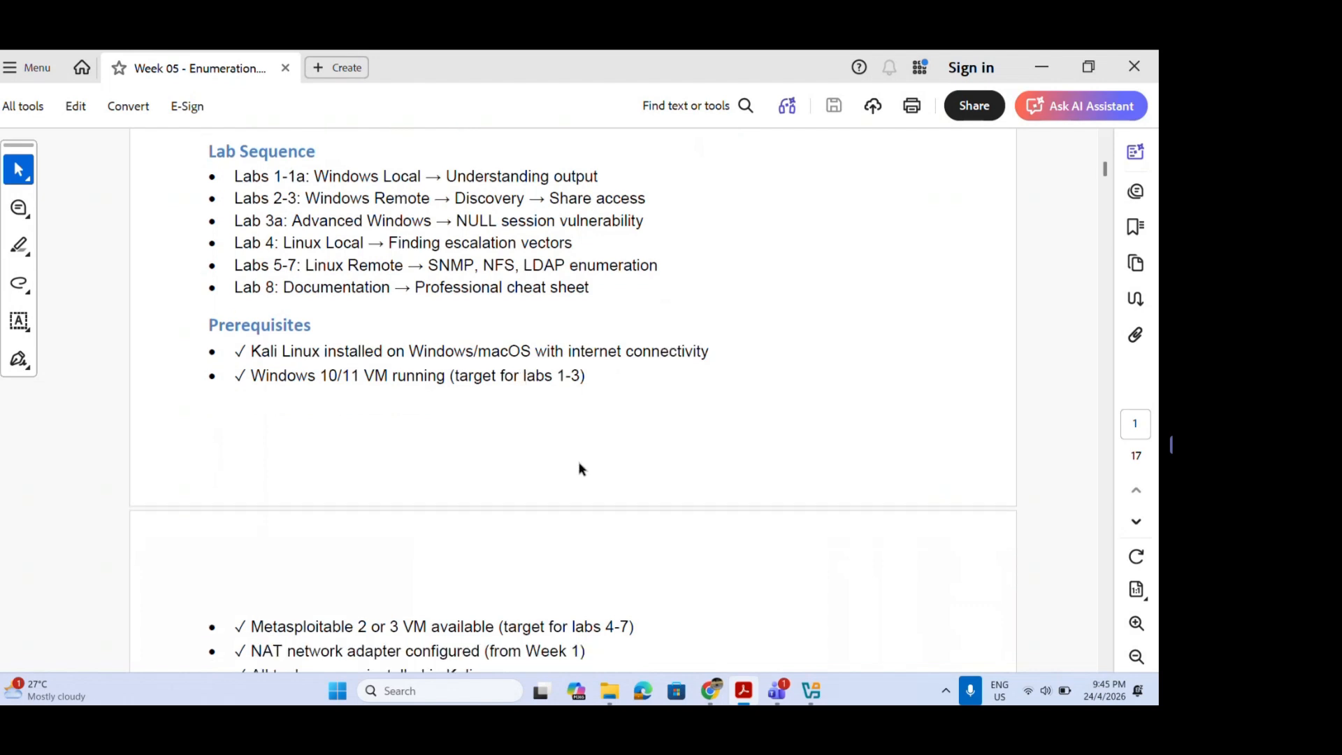
scroll(580, 467, down, 2)
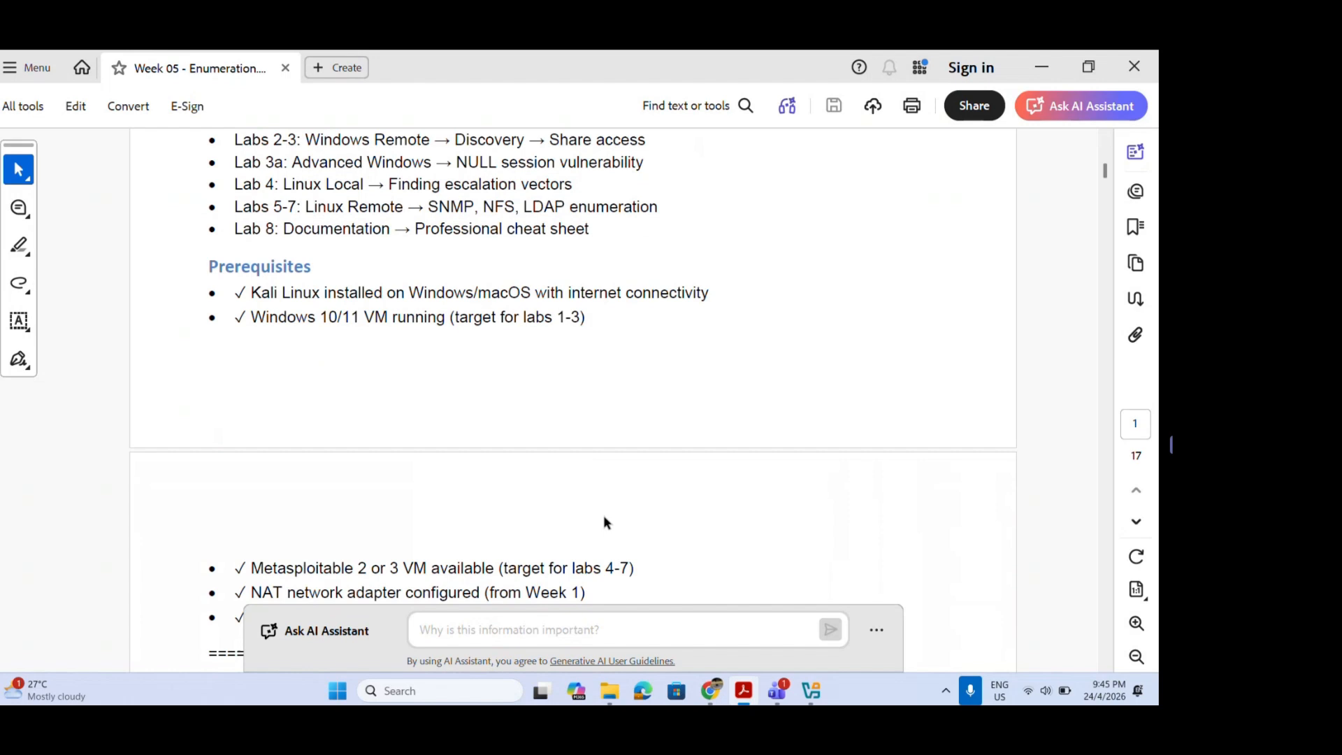
- Highlight, then clear, the Metasploitable and Windows 10/11 VM prerequisite lines
scroll(675, 478, down, 1)
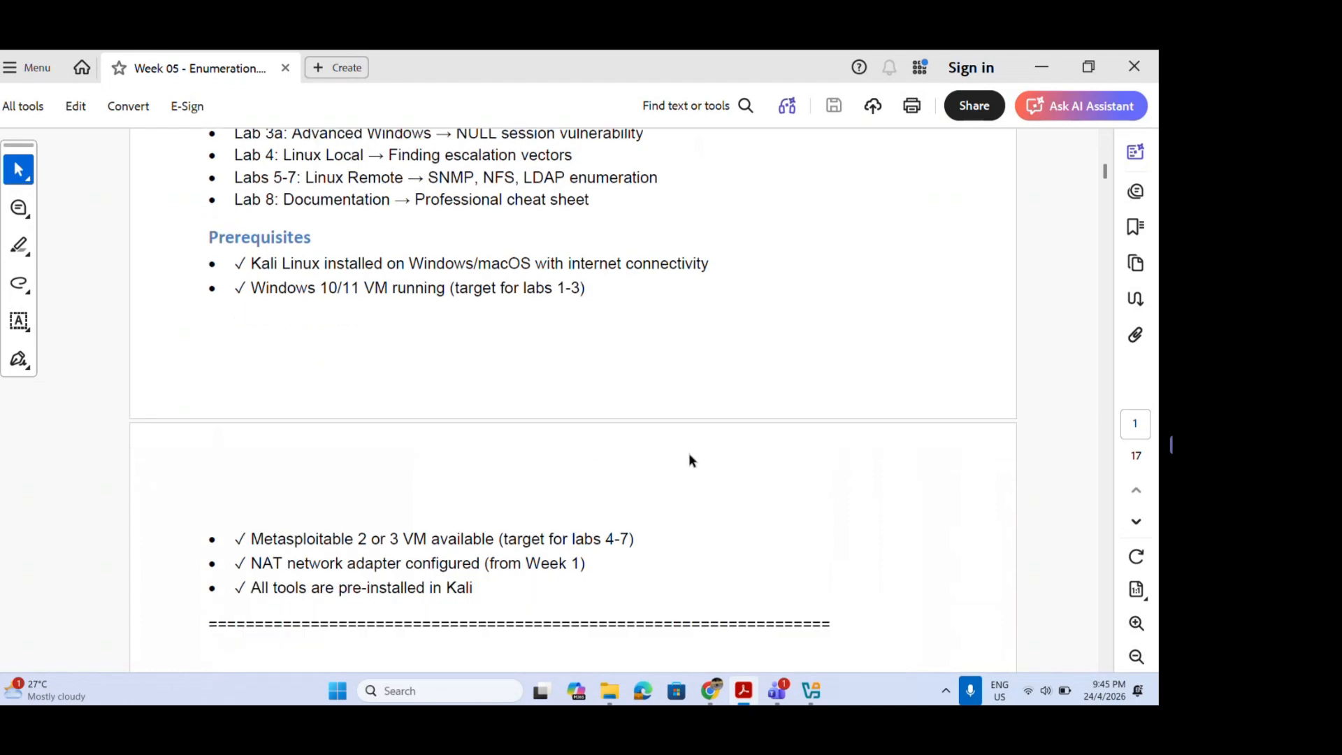
drag(636, 538, 239, 529)
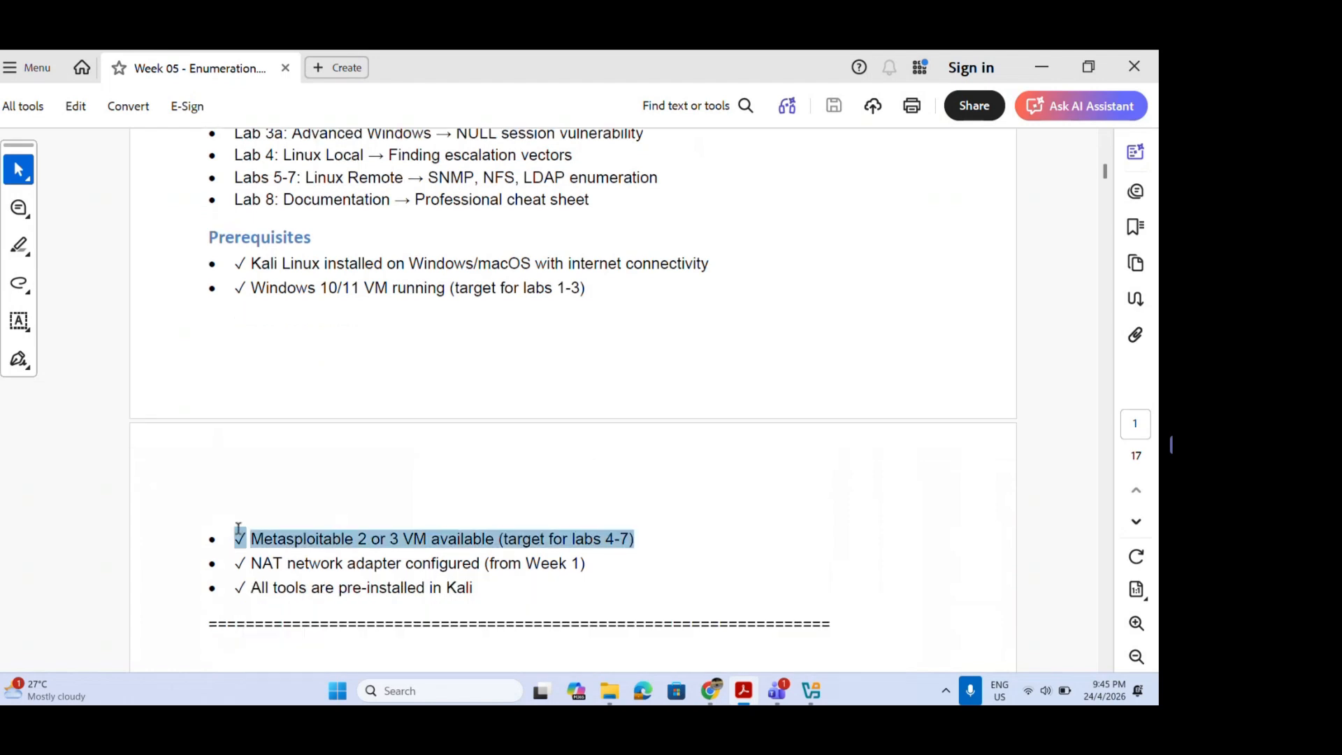
click(799, 331)
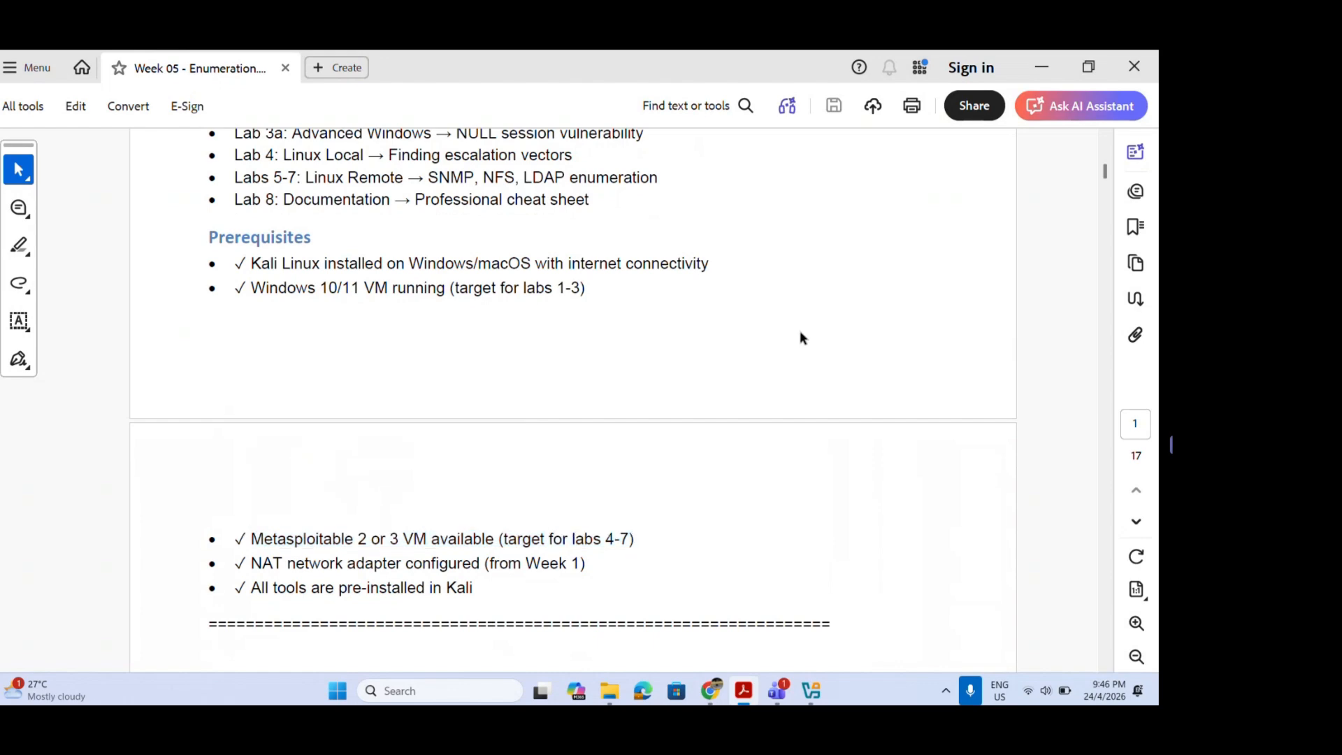
drag(590, 290, 262, 293)
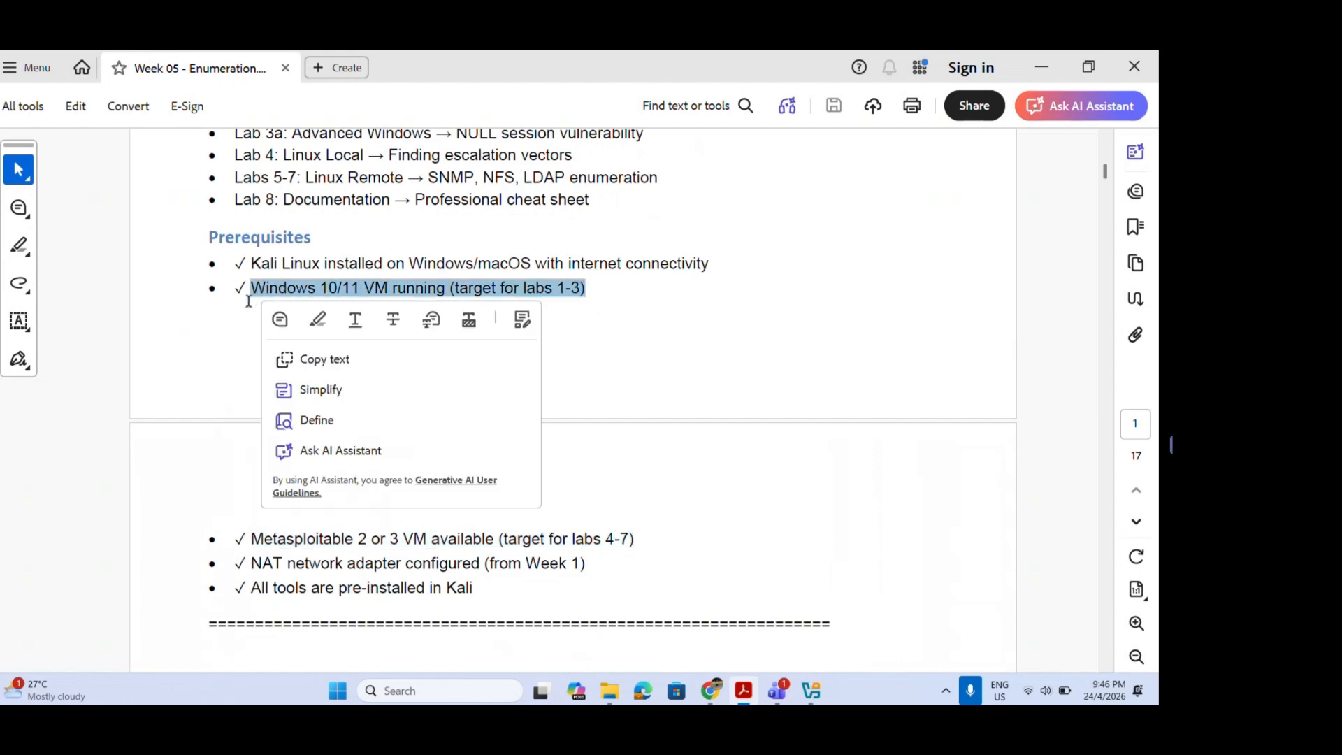
click(248, 302)
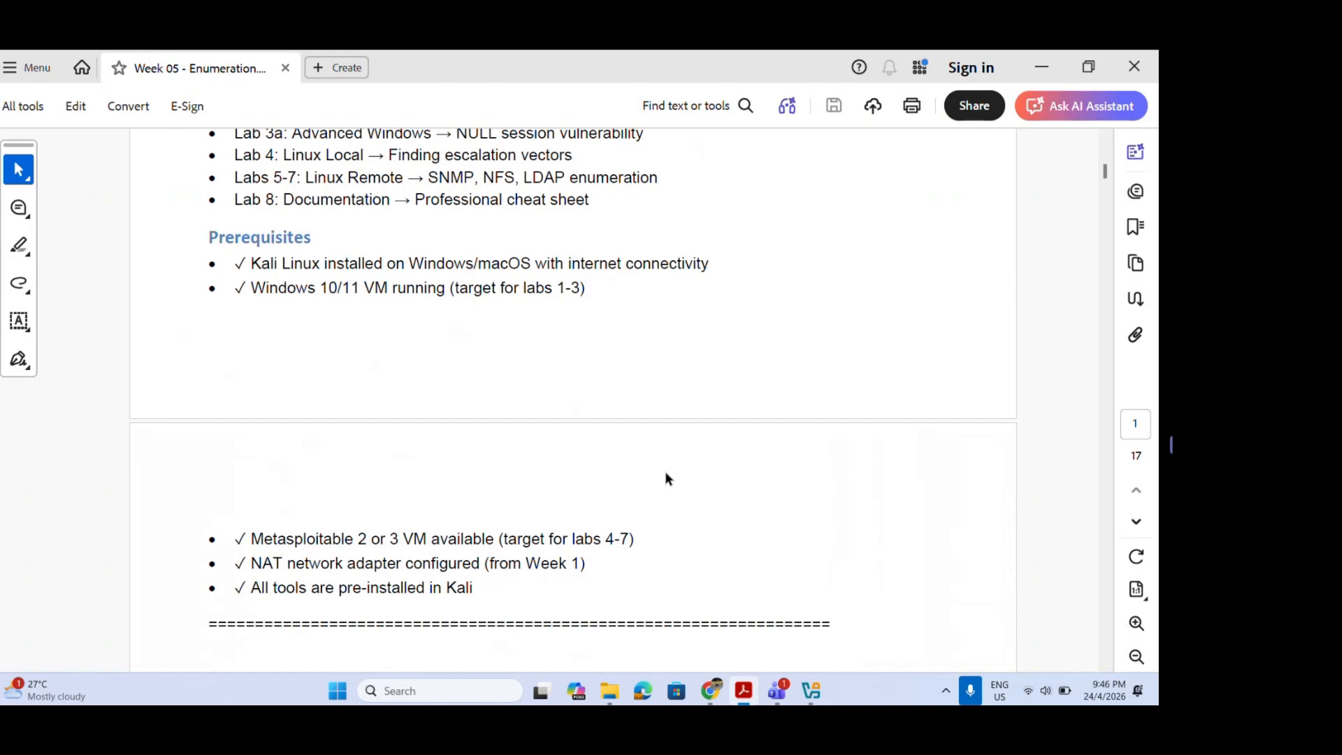
- Highlight, then clear, the NAT network adapter and Kali pre-installed tools lines
scroll(670, 464, down, 3)
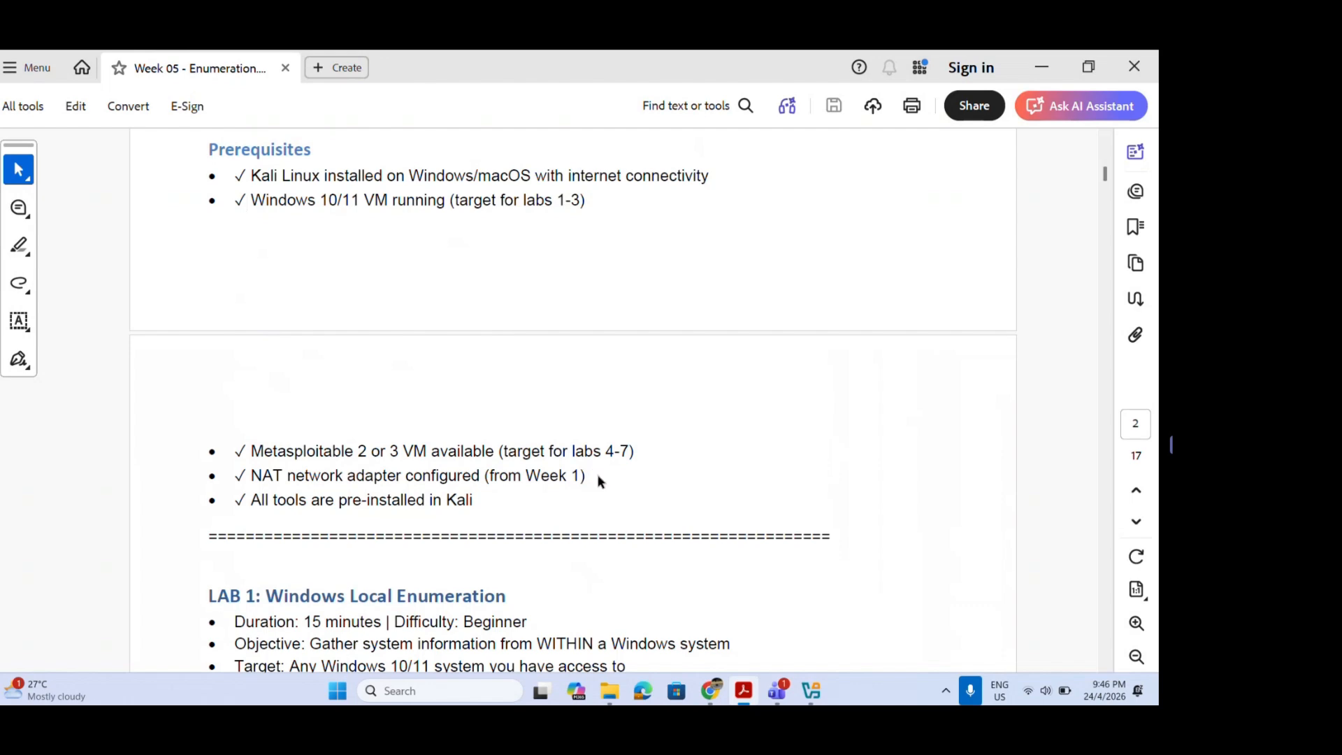
drag(248, 475, 594, 473)
drag(240, 503, 469, 502)
click(279, 475)
drag(248, 477, 479, 477)
click(443, 507)
- Read down to Key Definitions, then bring Chrome's Download Windows 10 page forward
scroll(523, 507, down, 2)
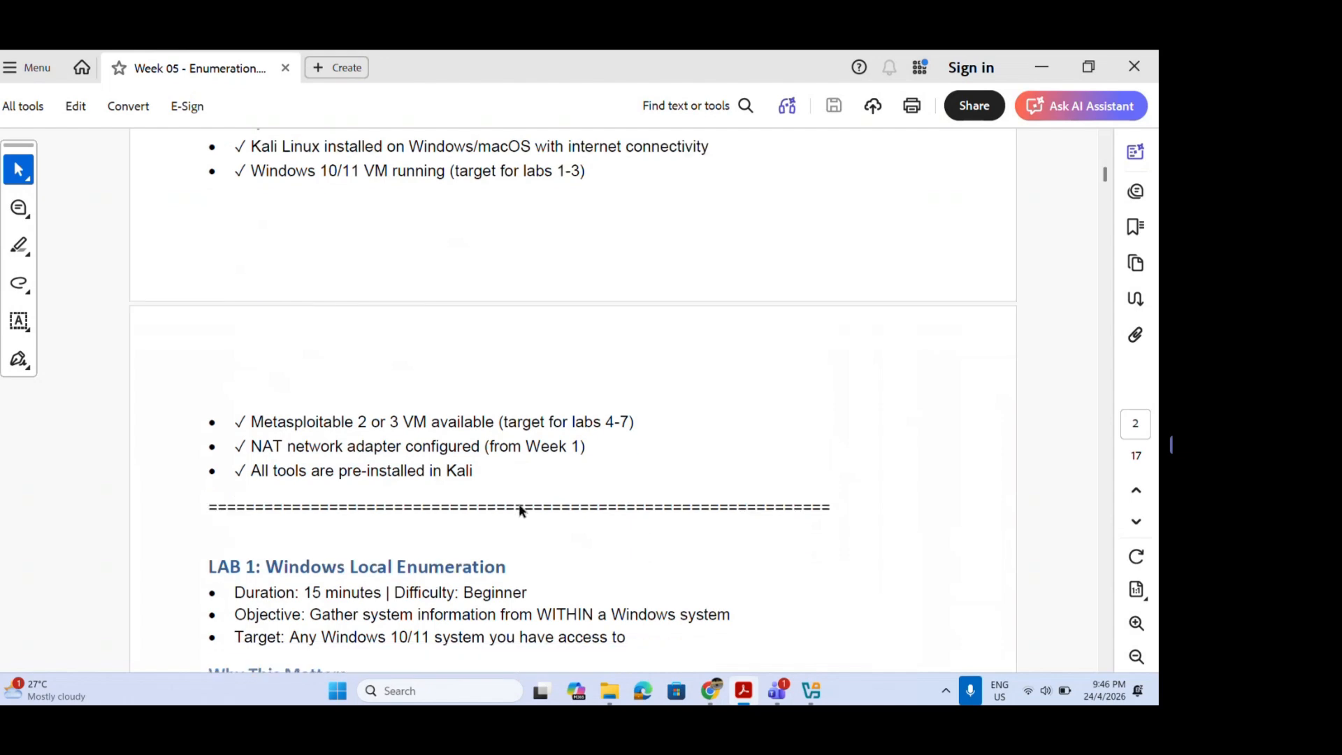
scroll(531, 483, down, 1)
scroll(550, 447, down, 1)
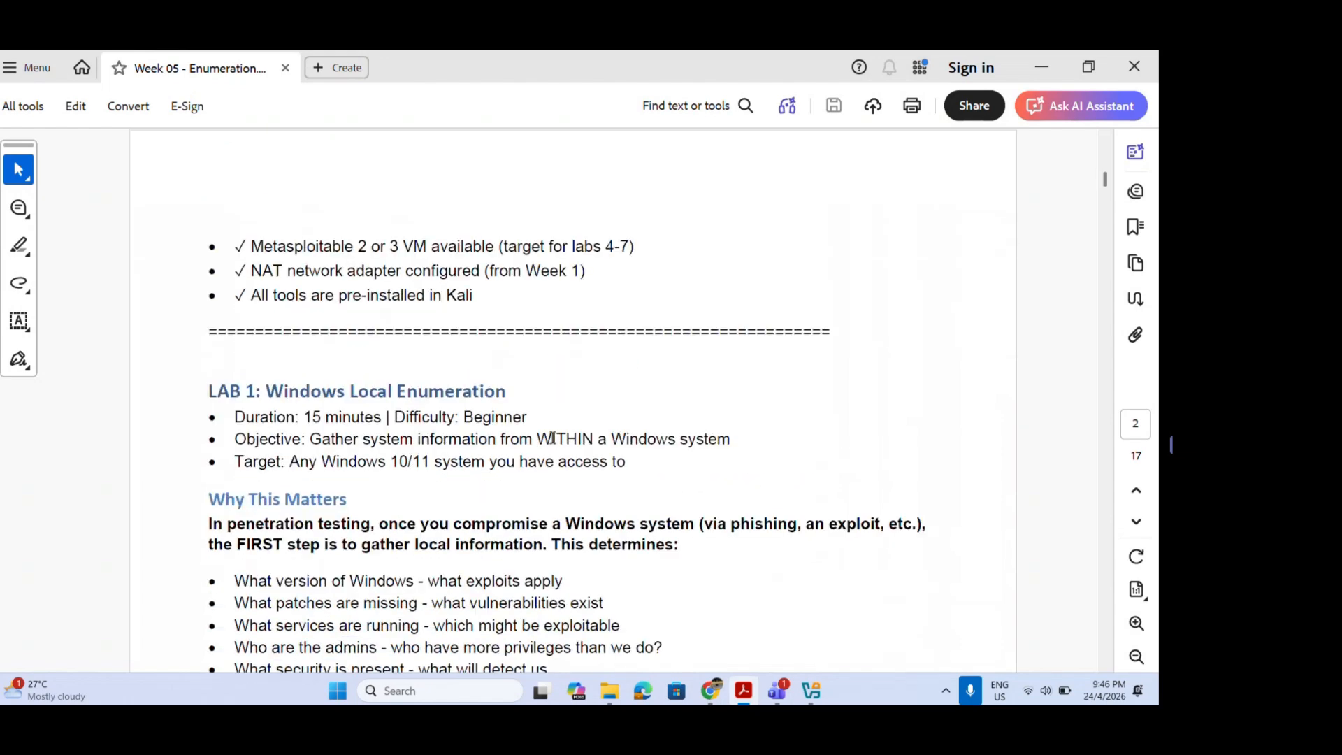
scroll(535, 423, down, 1)
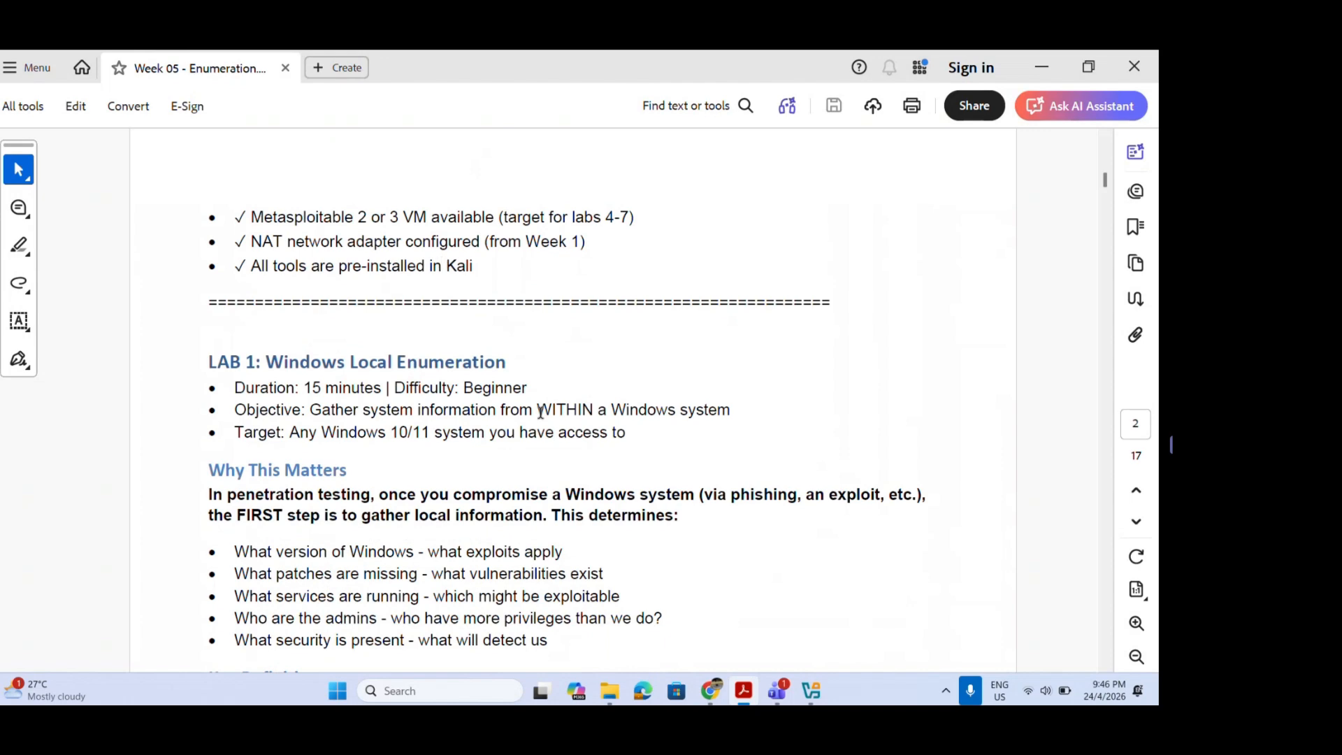
scroll(549, 402, down, 2)
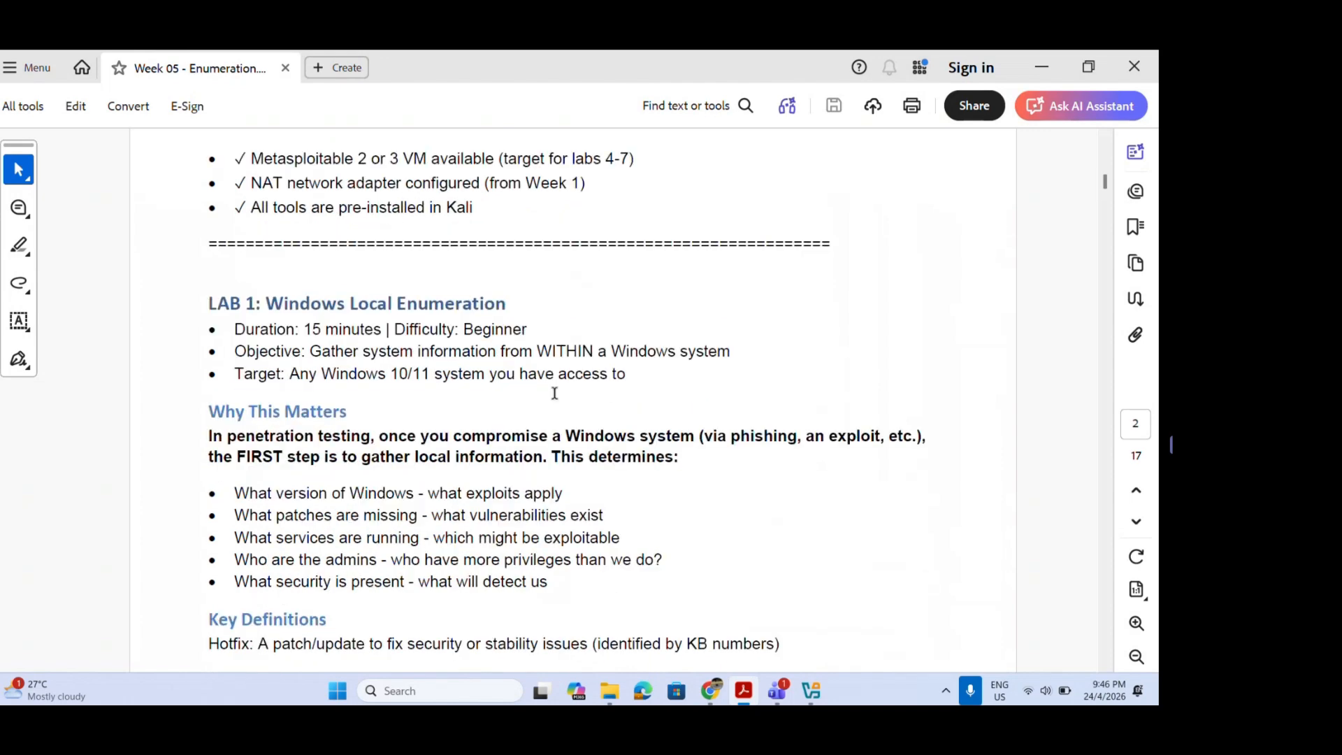
scroll(551, 376, down, 1)
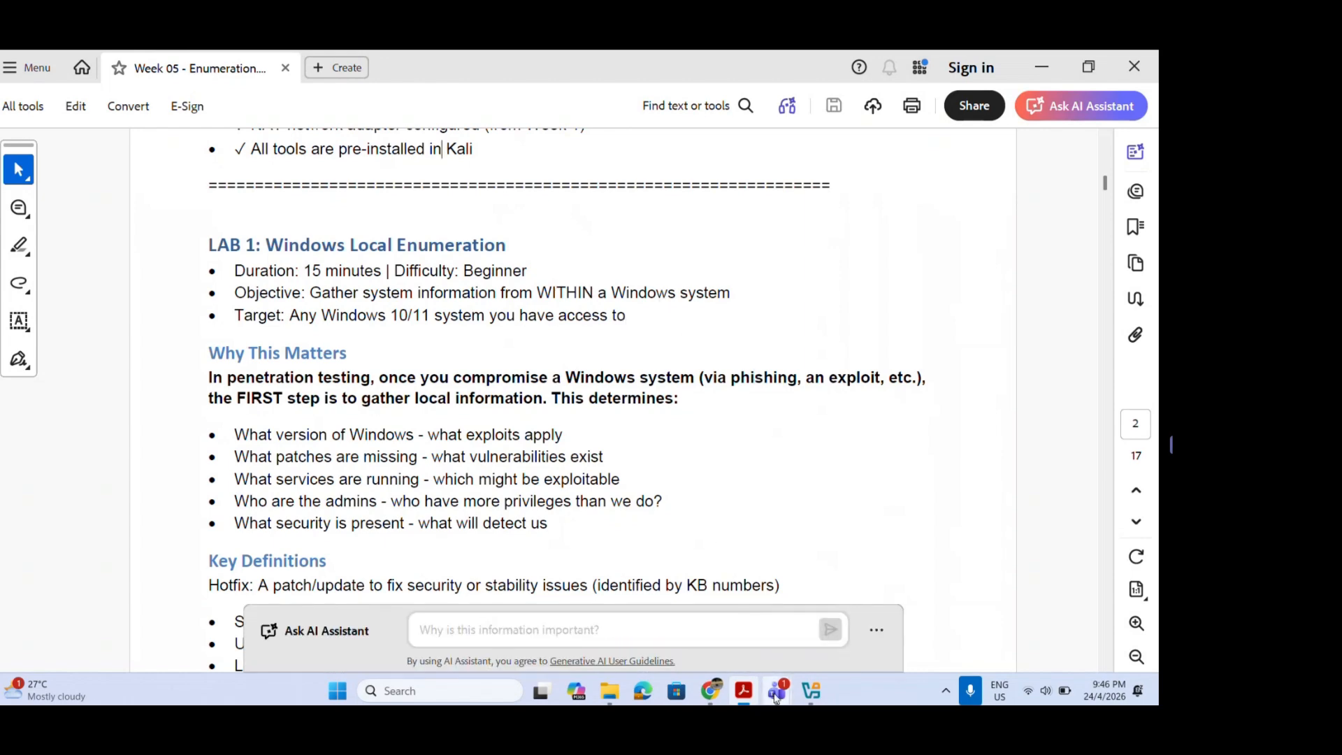
mouse_move(774, 698)
click(710, 692)
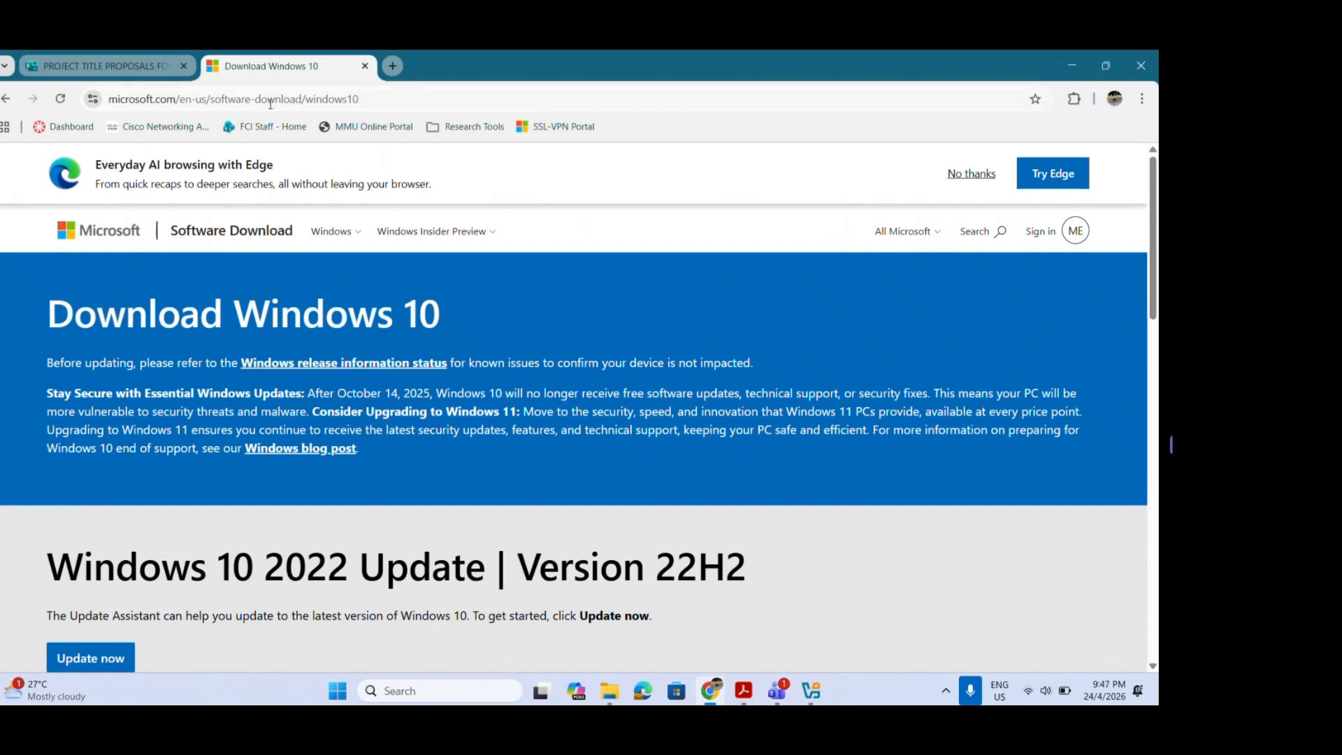
- Open a new Chrome tab beside the Download Windows 10 page
click(383, 99)
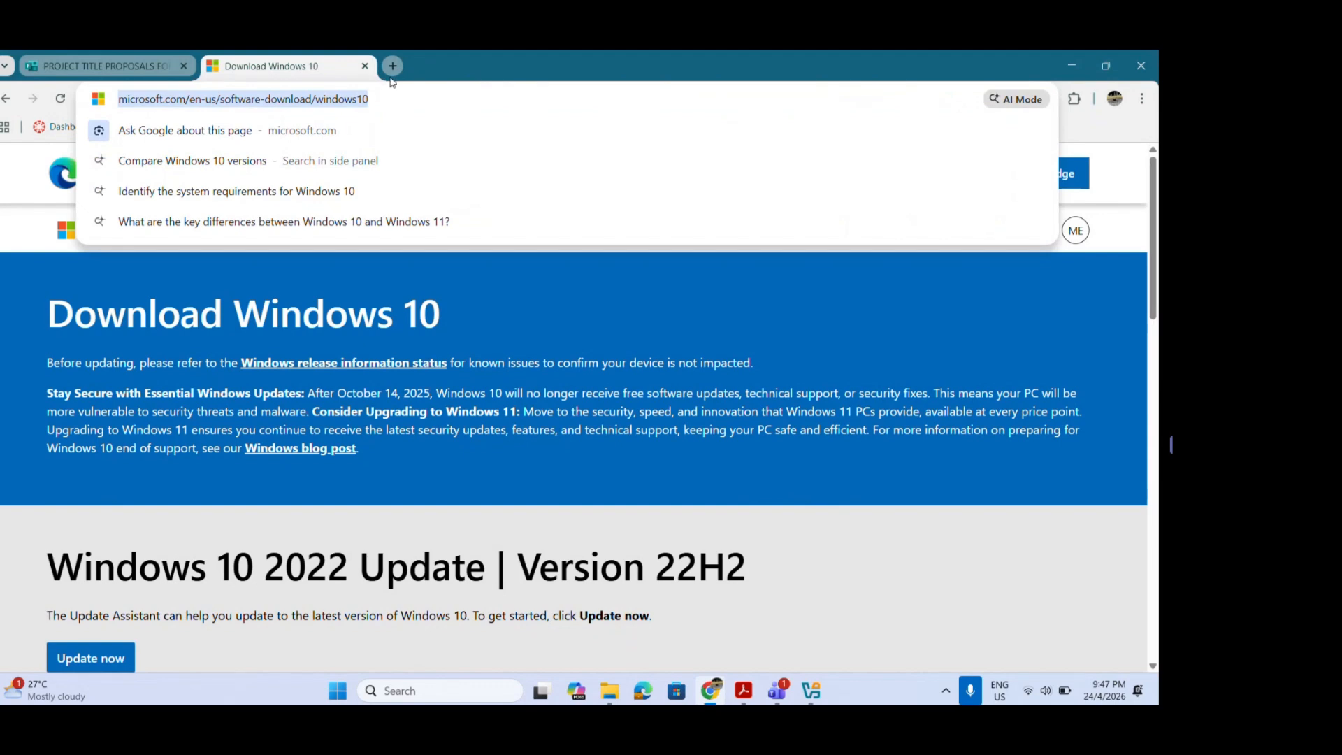
click(392, 66)
- Search Google for 'windows 10 download'
text(w)
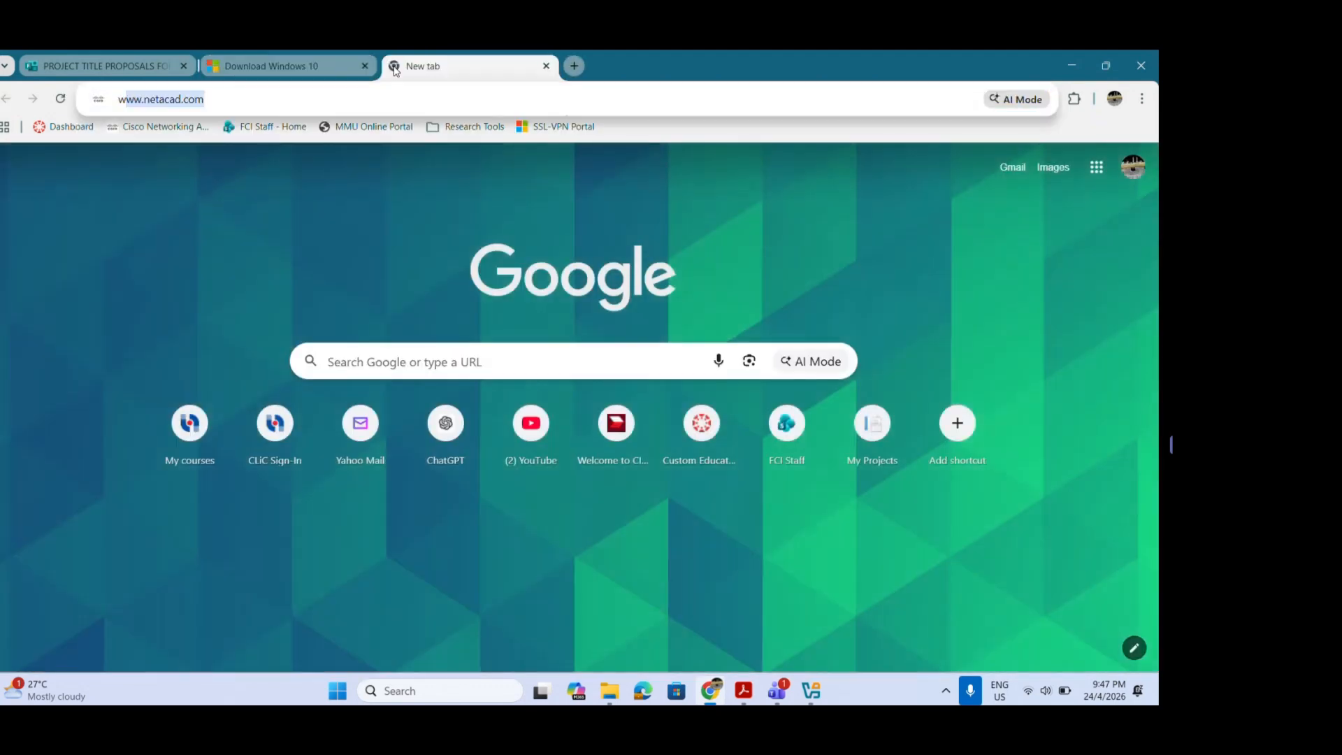
text(i)
key(Down)
key(Up)
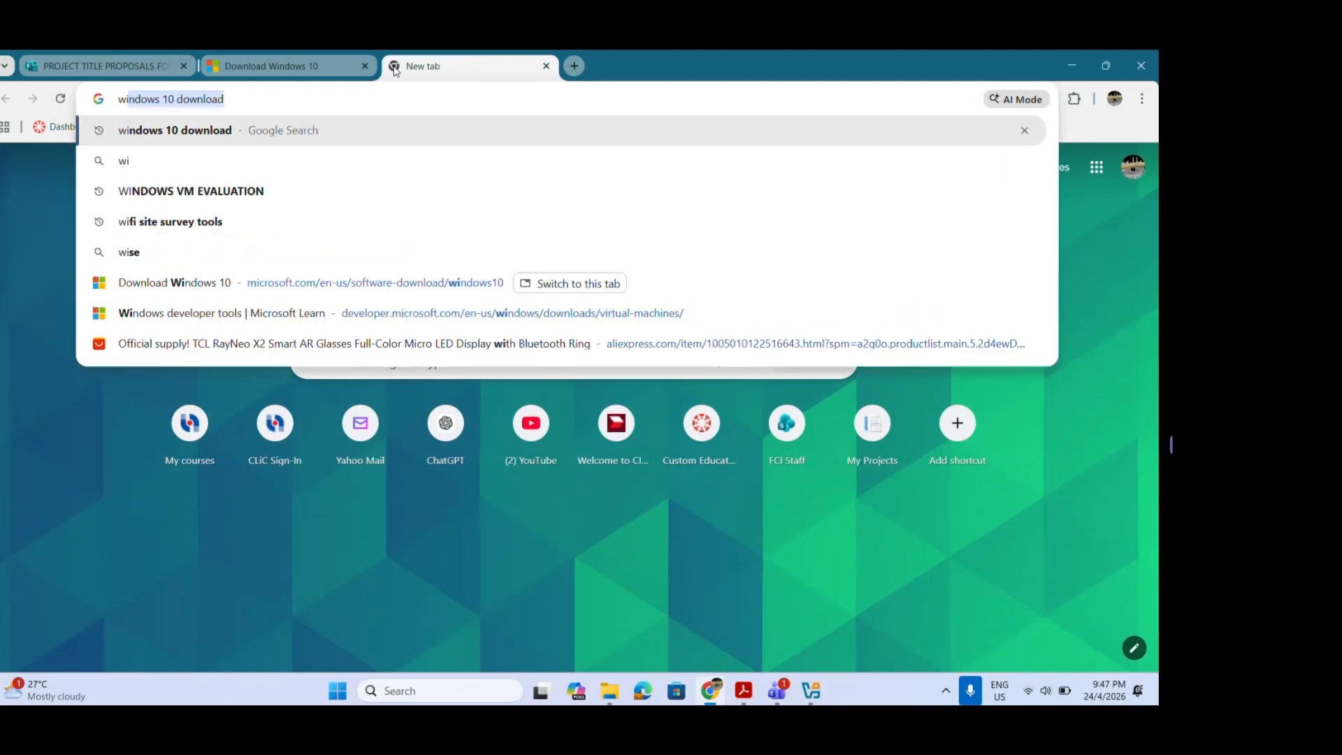
key(Return)
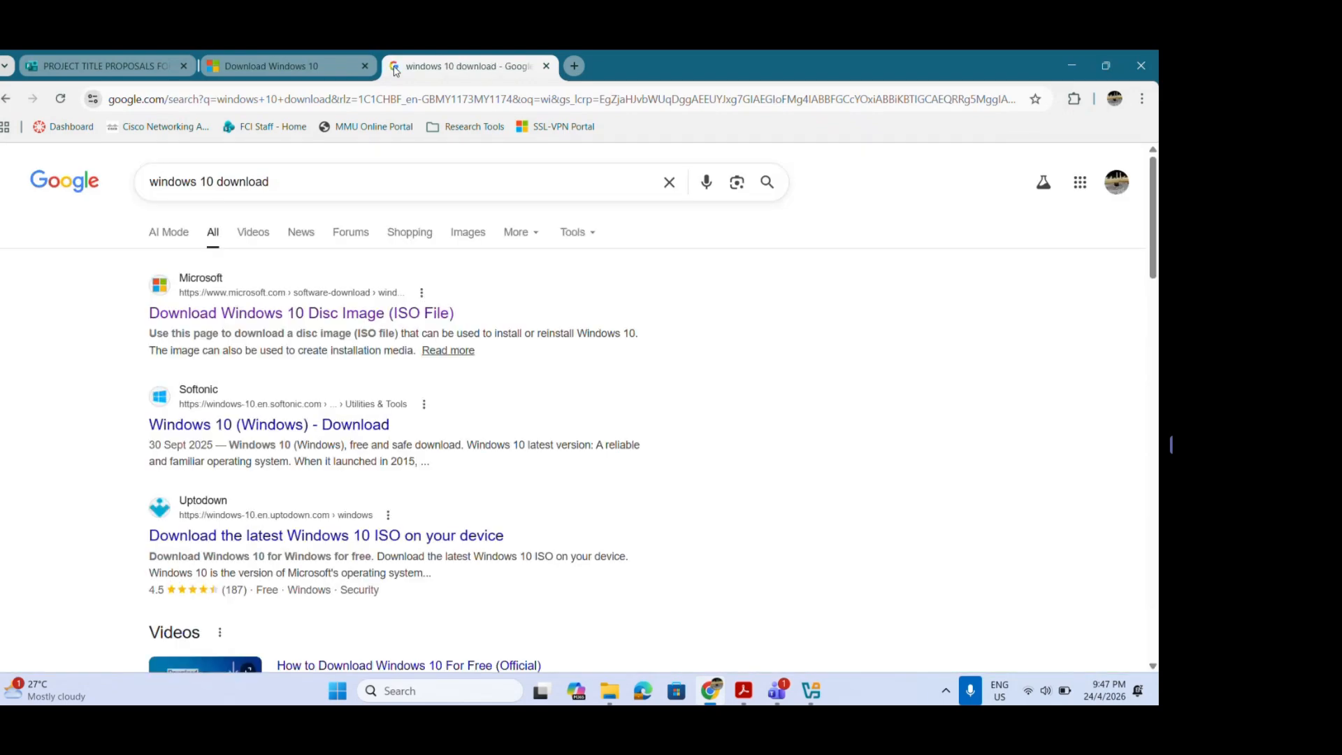
- Open the Microsoft and Uptodown results in new tabs and view Uptodown's Windows 10 page
middle_click(322, 319)
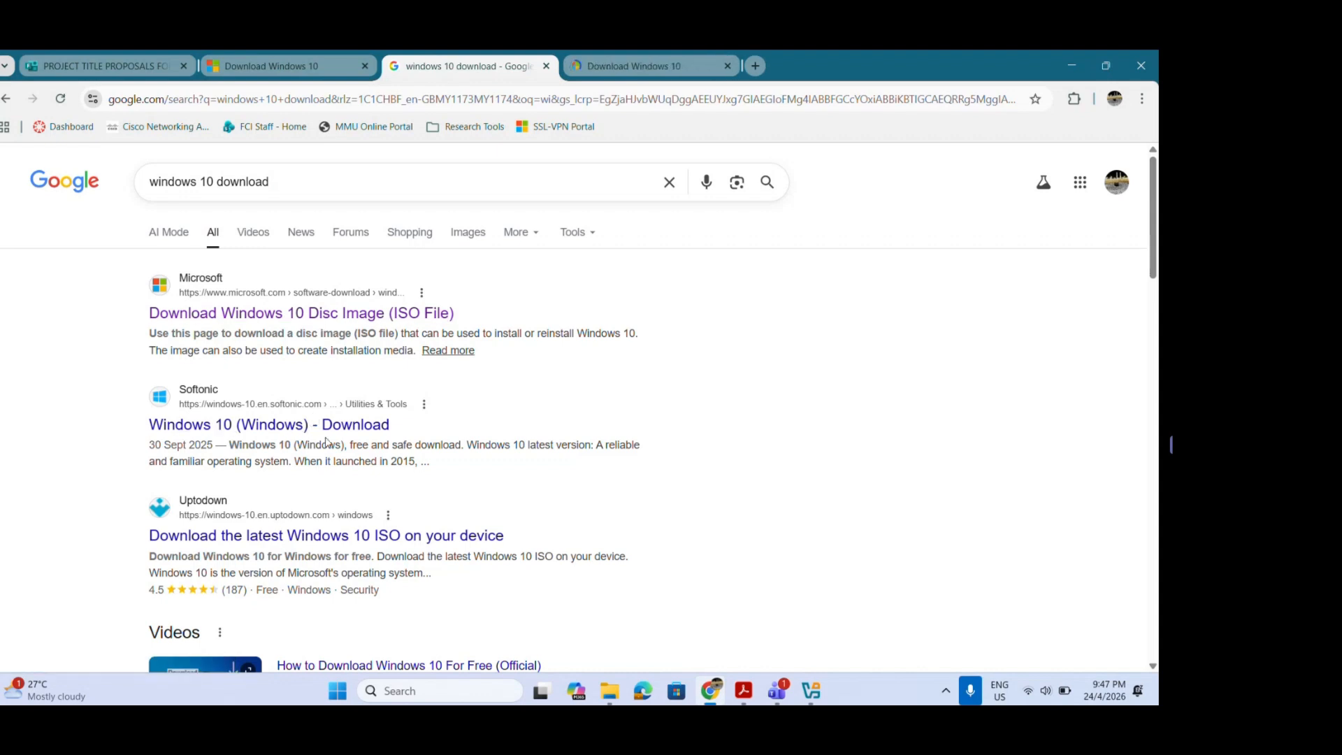
middle_click(304, 535)
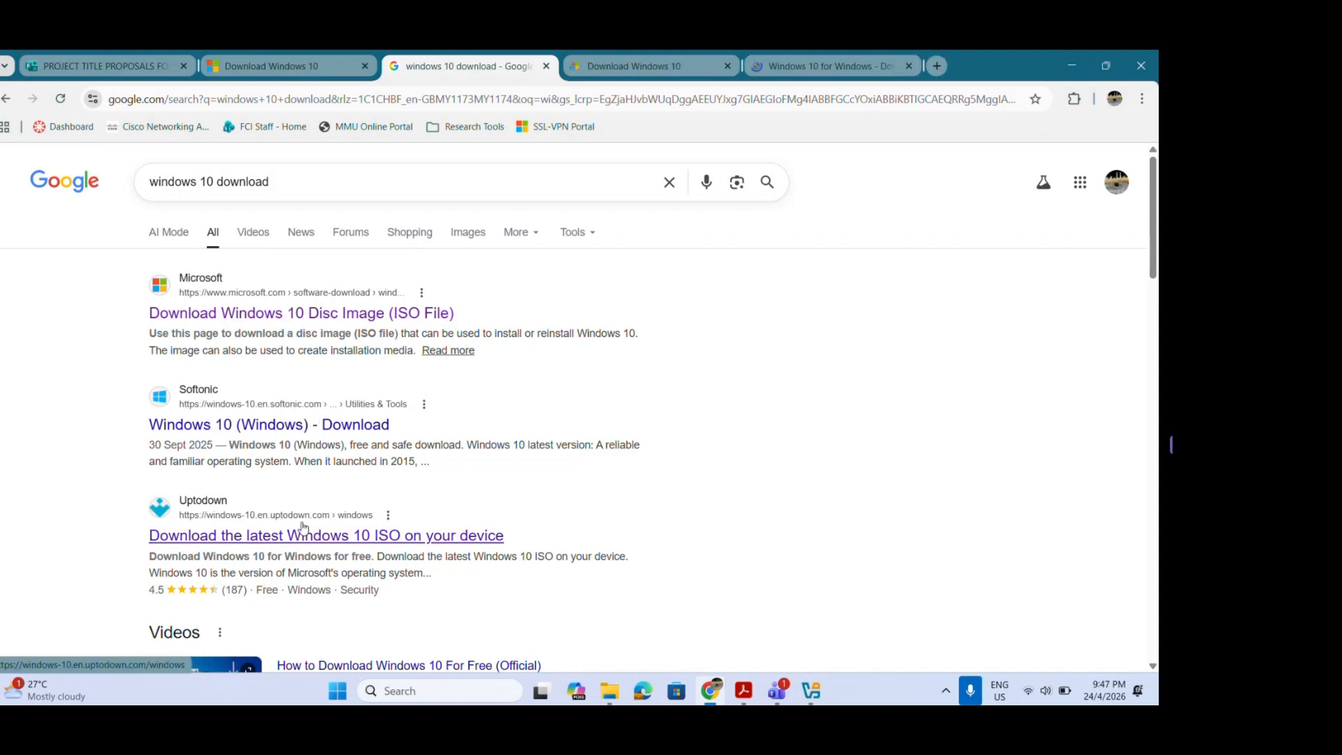
click(709, 56)
click(839, 66)
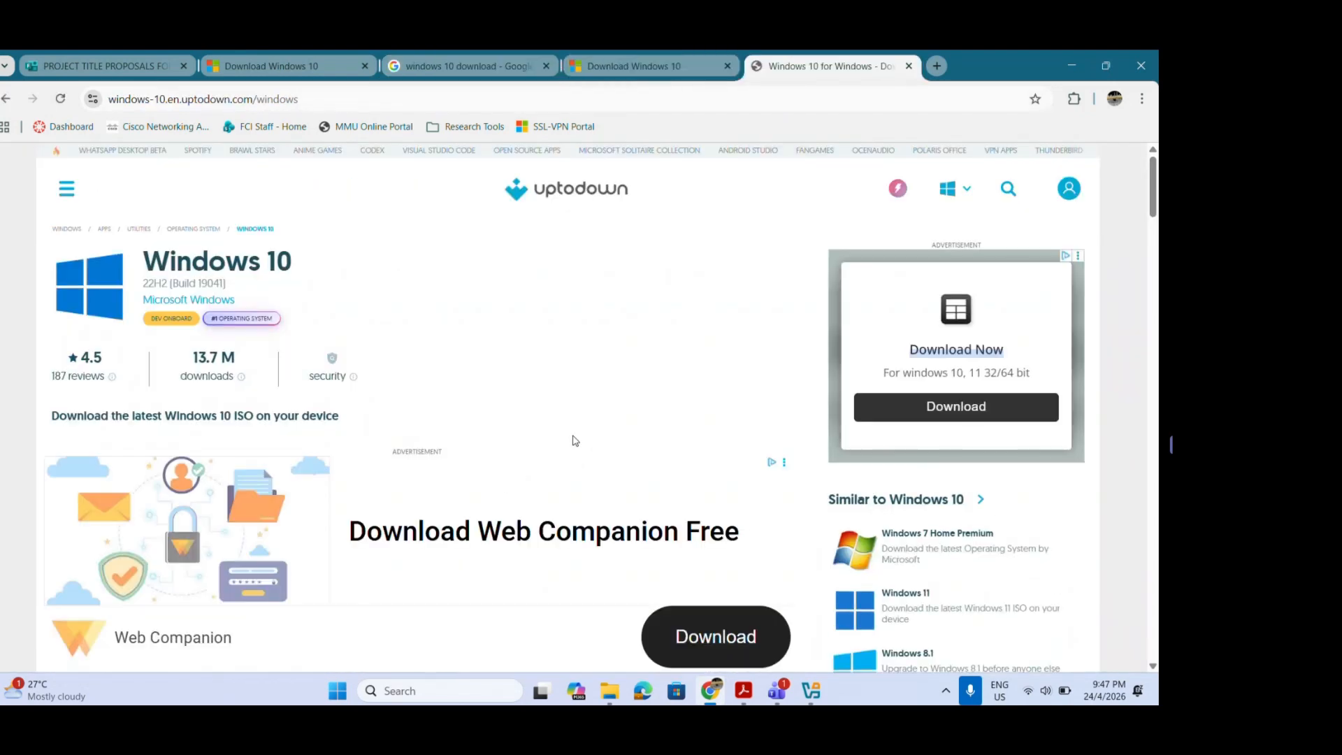
scroll(577, 439, down, 3)
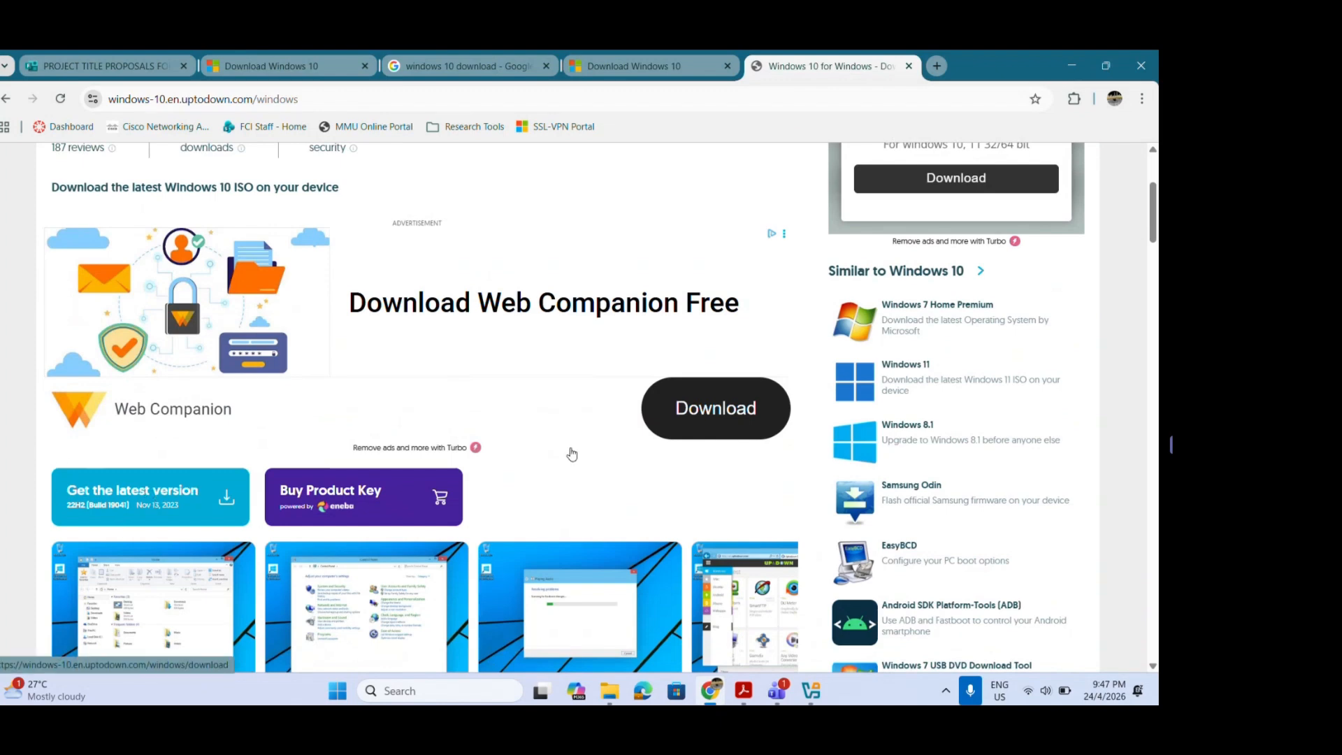
scroll(799, 362, up, 3)
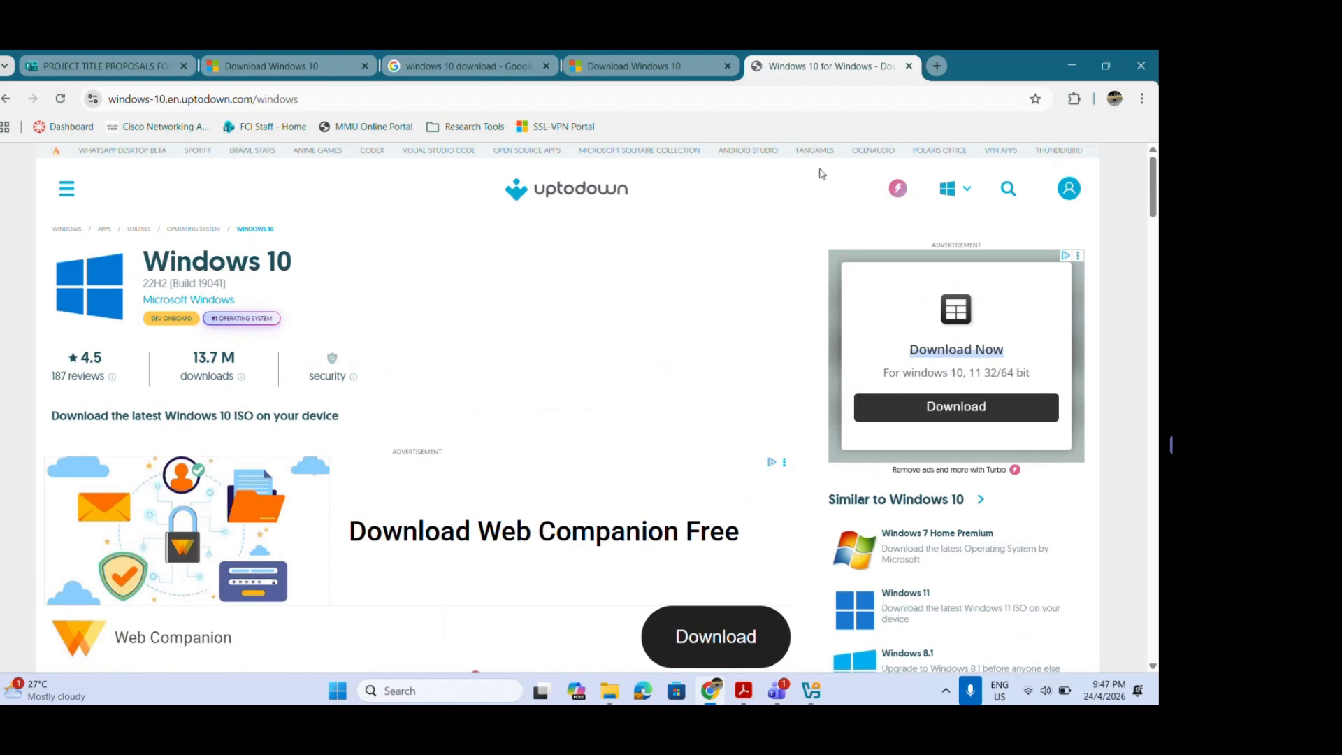
- Return to the Microsoft Download Windows 10 tab and dismiss the Edge promotion
click(711, 65)
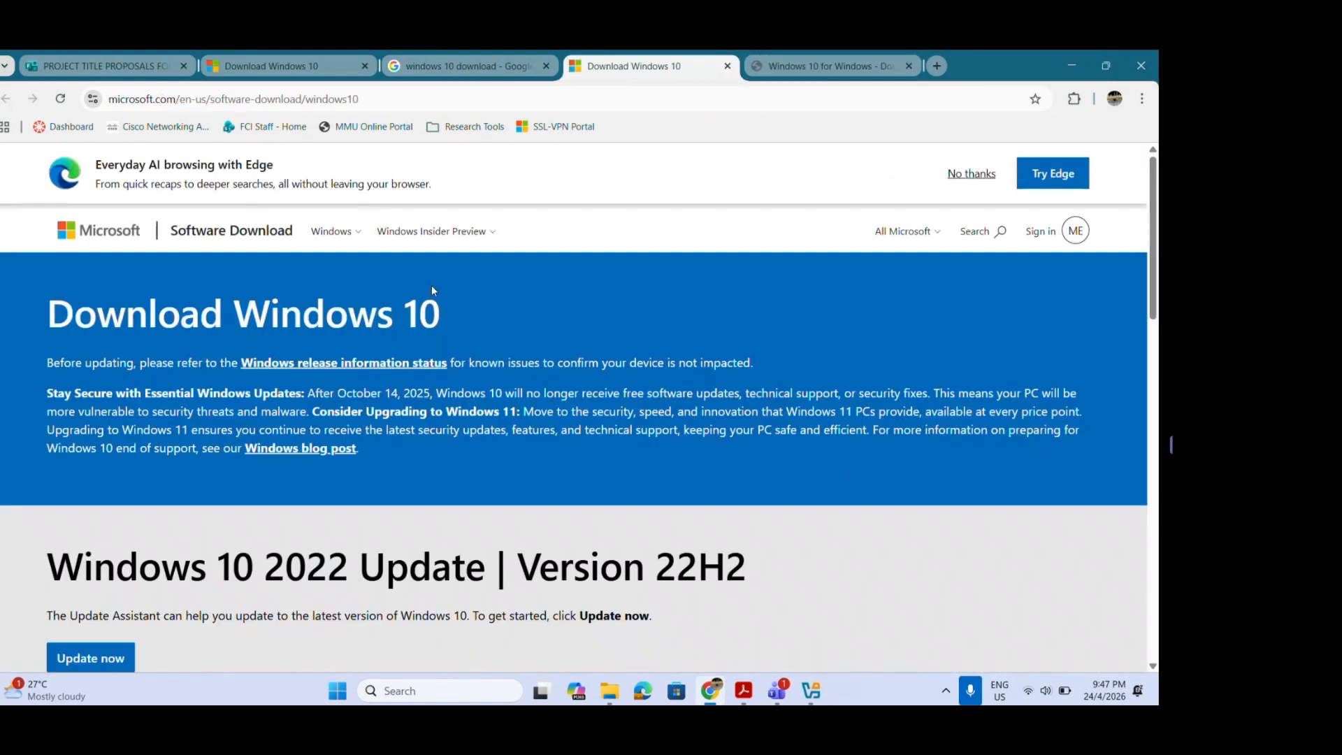
click(971, 173)
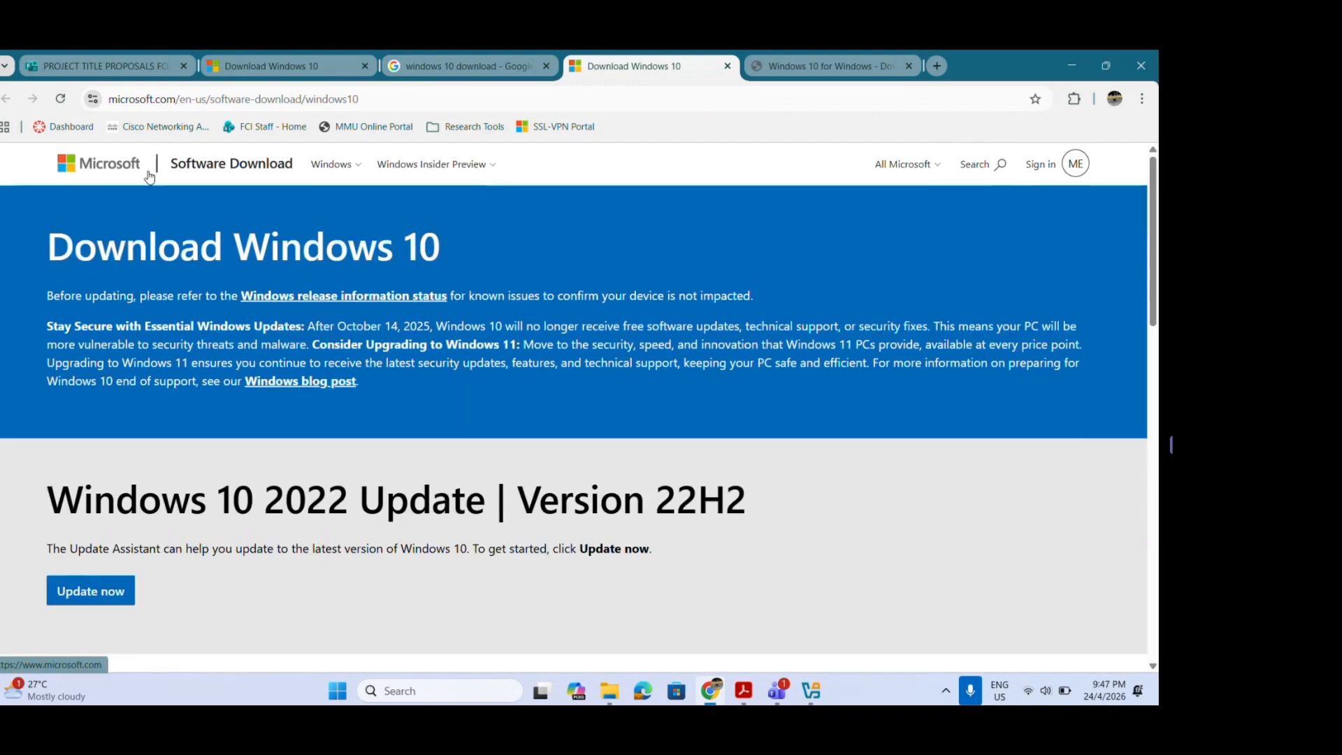
click(108, 99)
drag(108, 100, 381, 109)
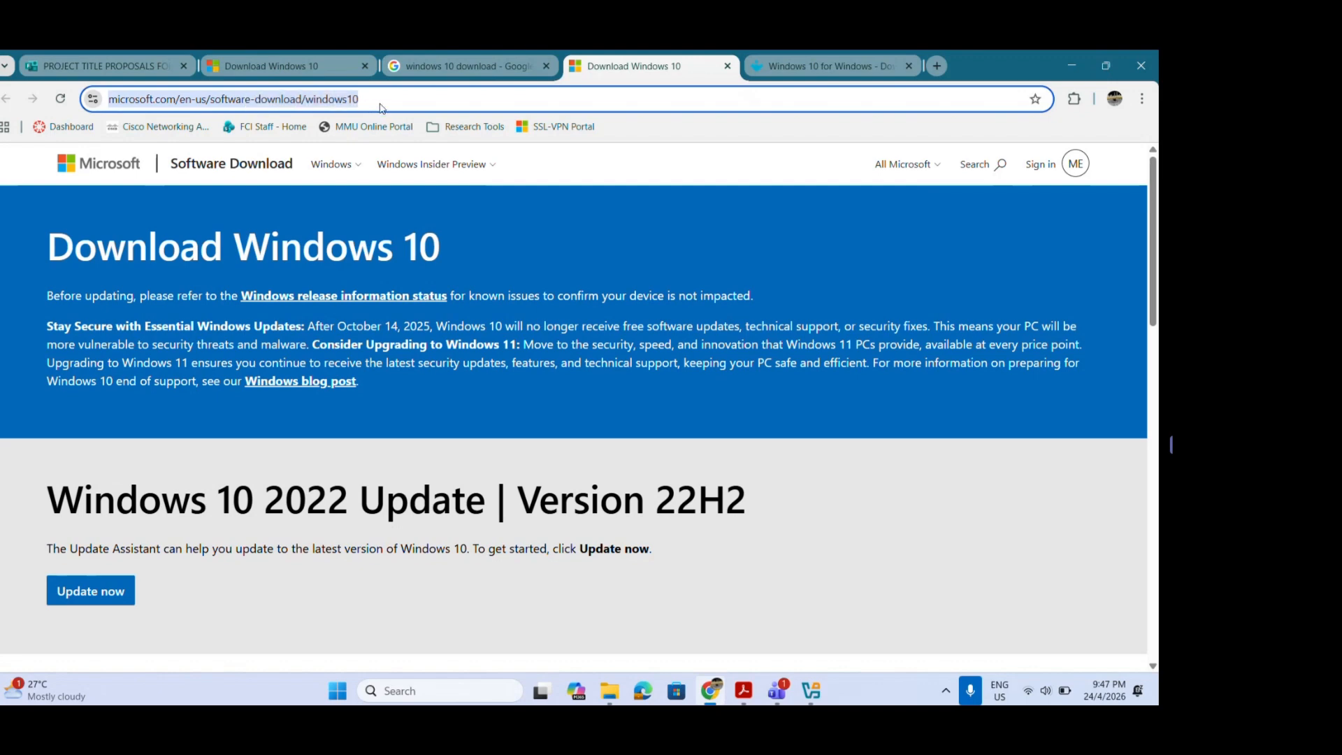
click(848, 474)
- Download the 18.6 MB Windows 10 22H2 Media Creation Tool
scroll(853, 469, down, 1)
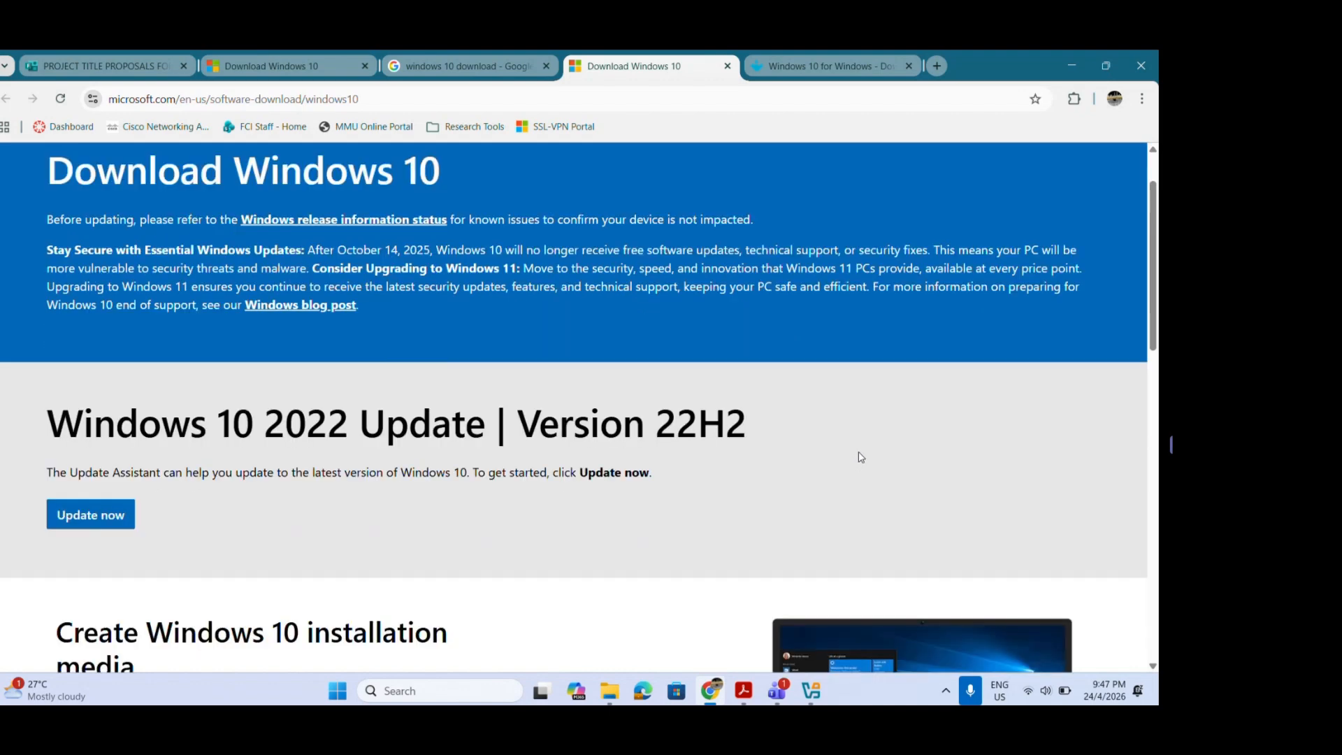
scroll(861, 455, down, 2)
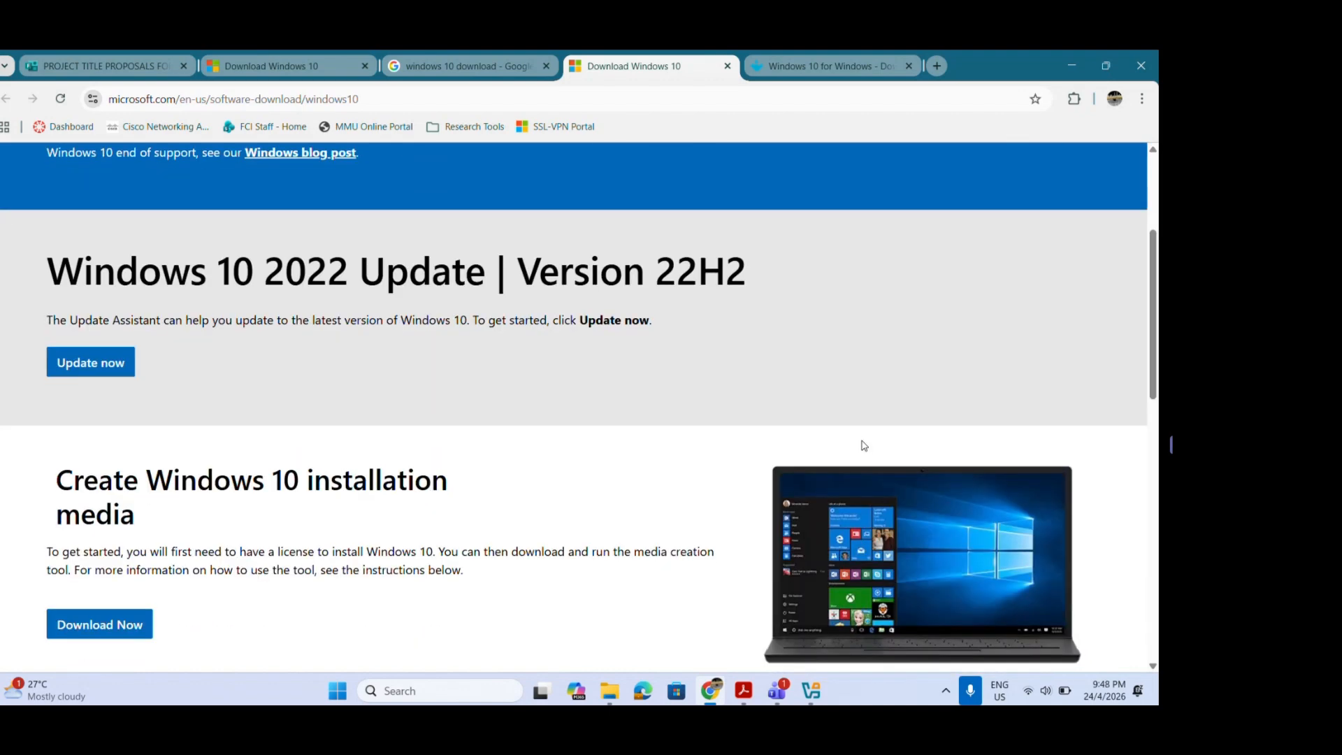
scroll(860, 437, down, 1)
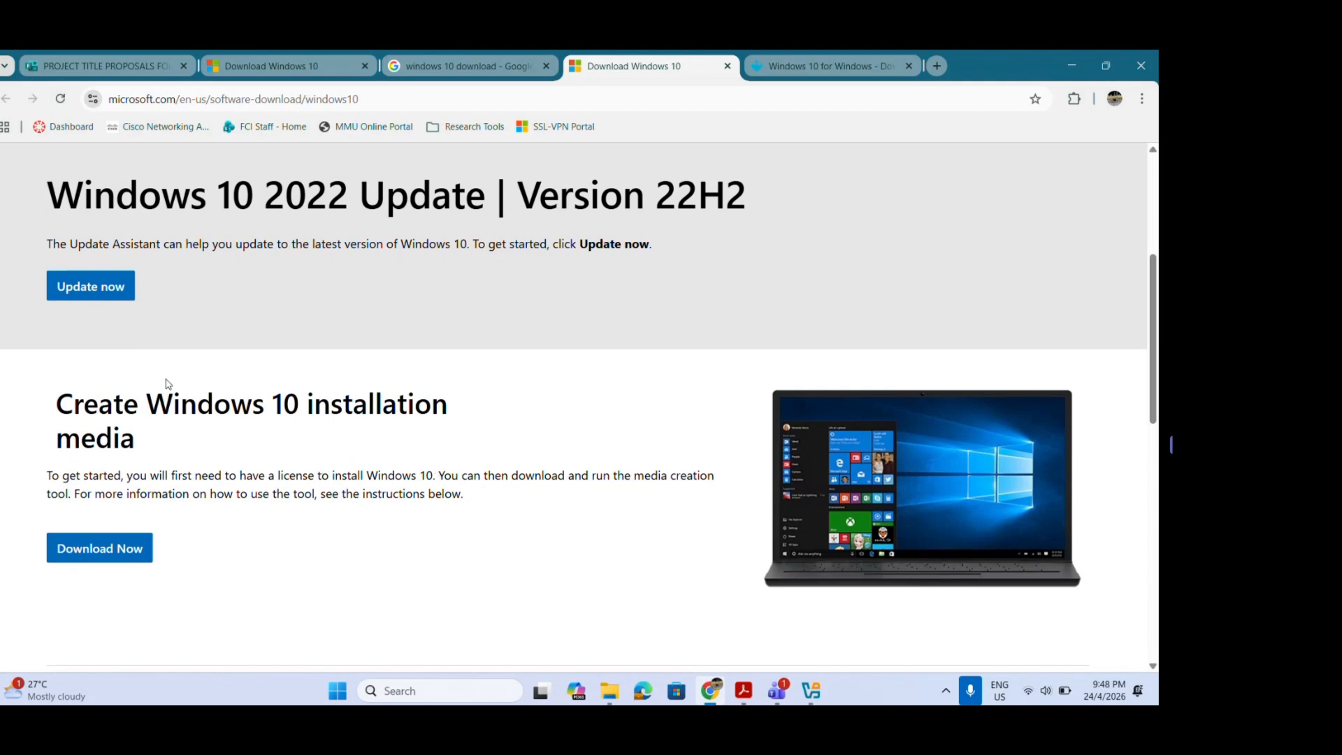
drag(31, 195, 900, 220)
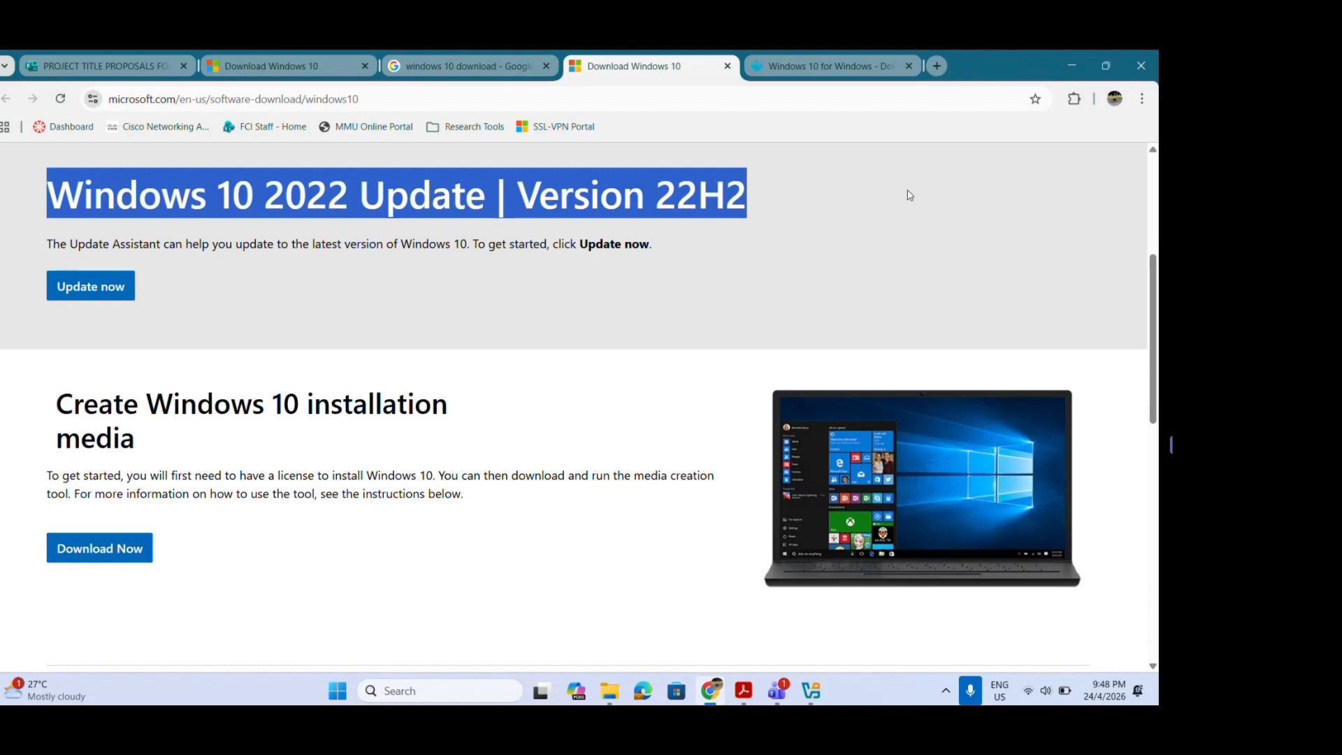
click(338, 508)
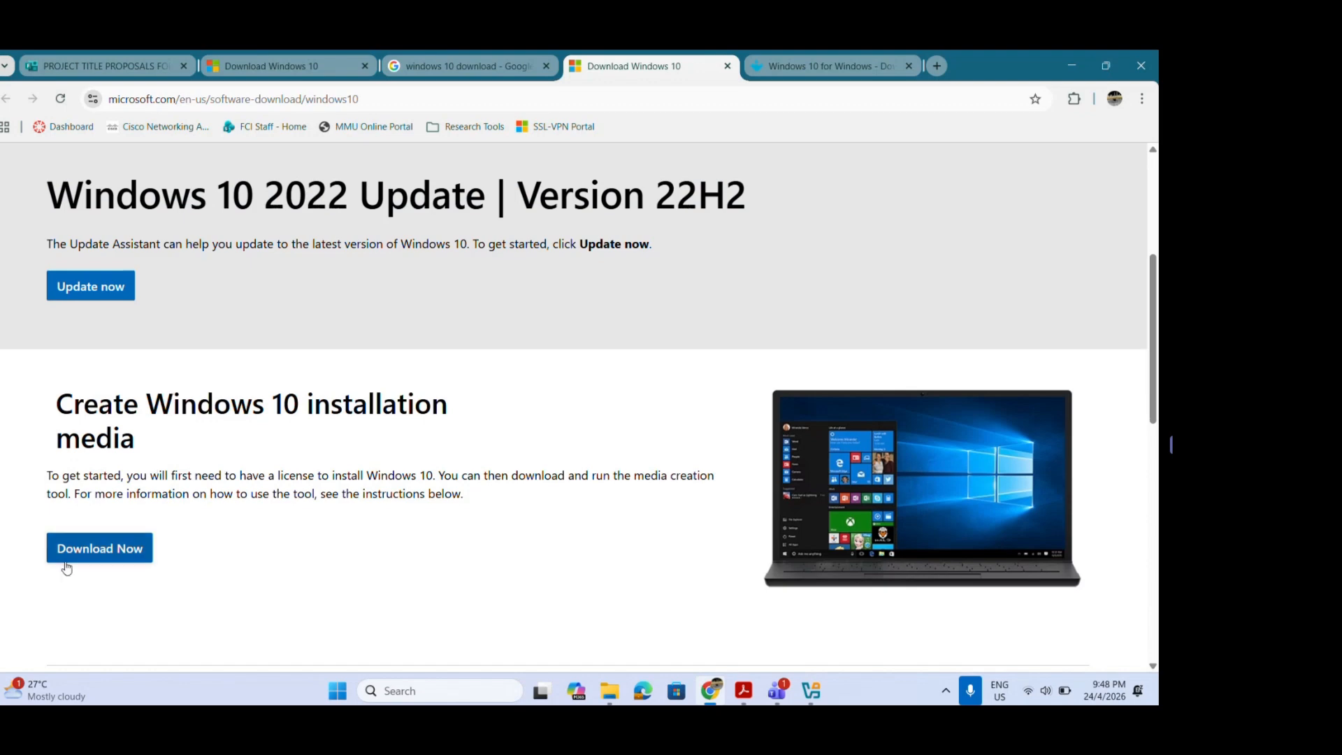
click(100, 552)
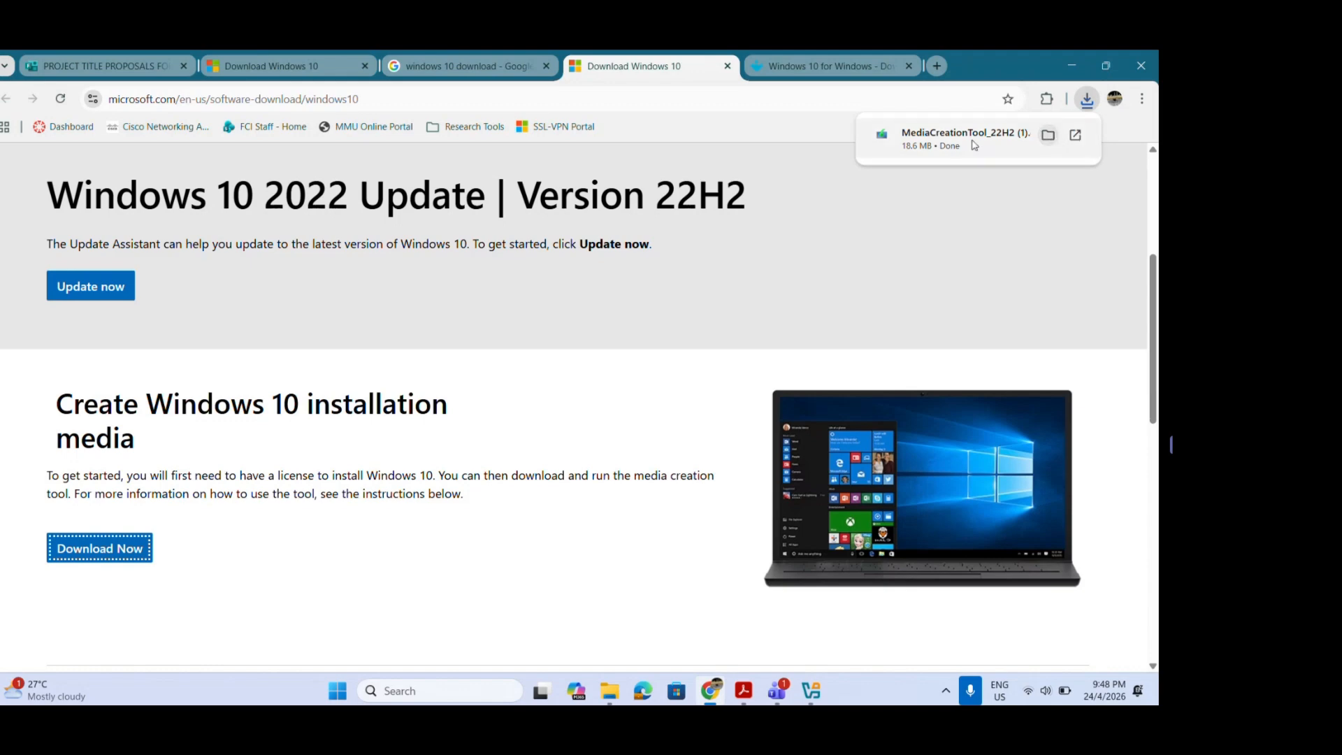
- Show MediaCreationTool_22H2 (1).exe in the Downloads folder and select it
click(1048, 136)
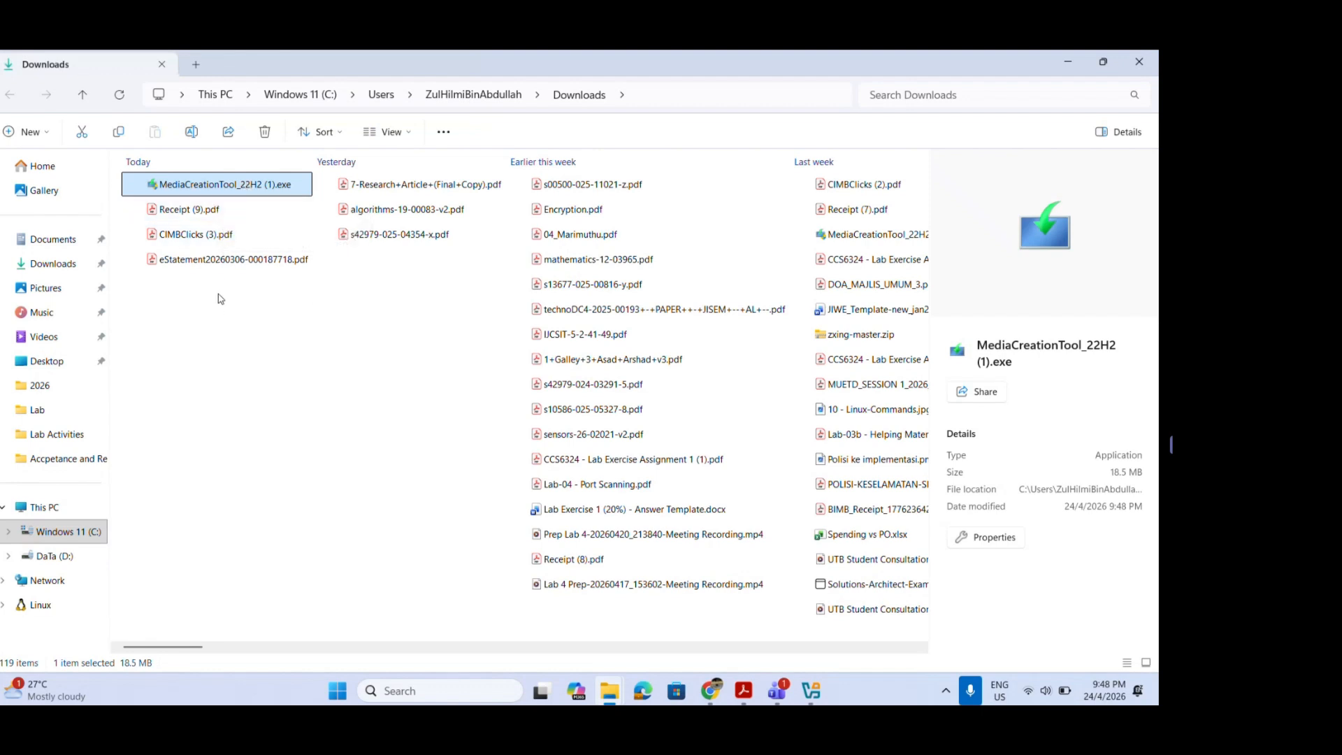
click(305, 432)
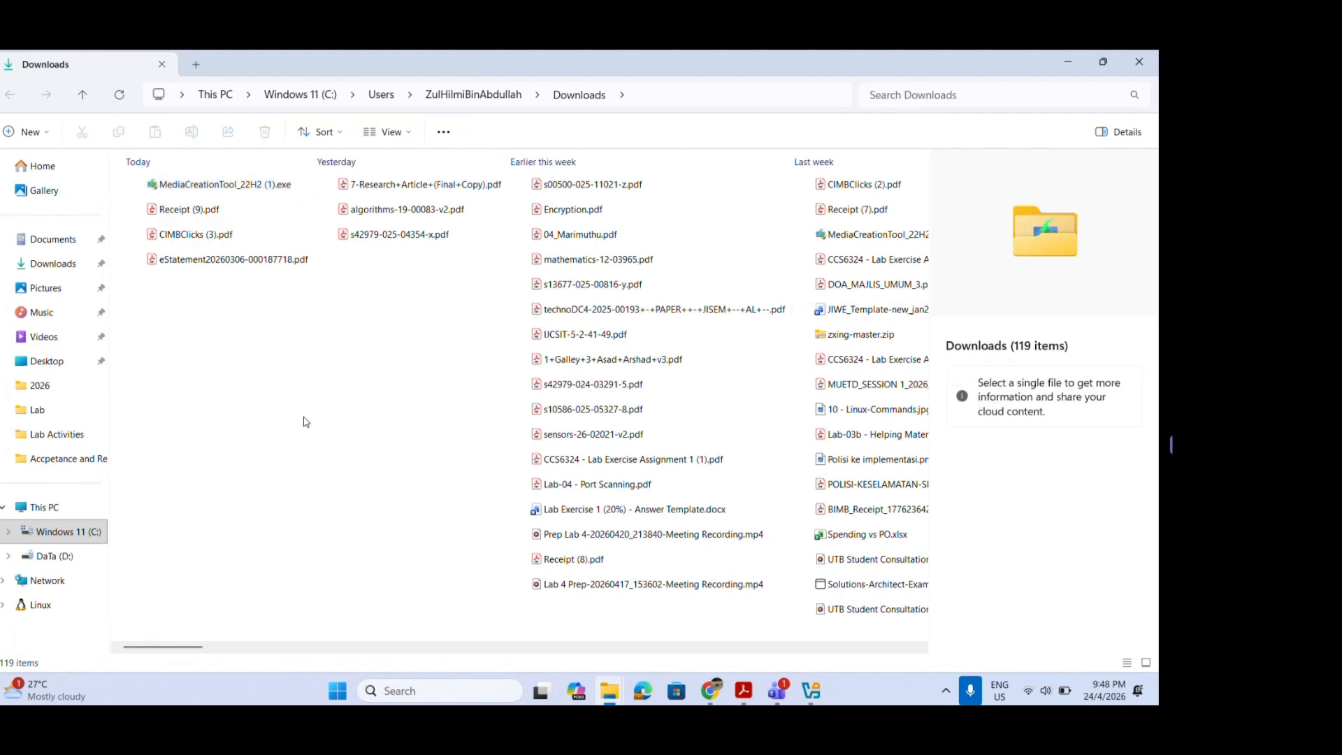
click(267, 190)
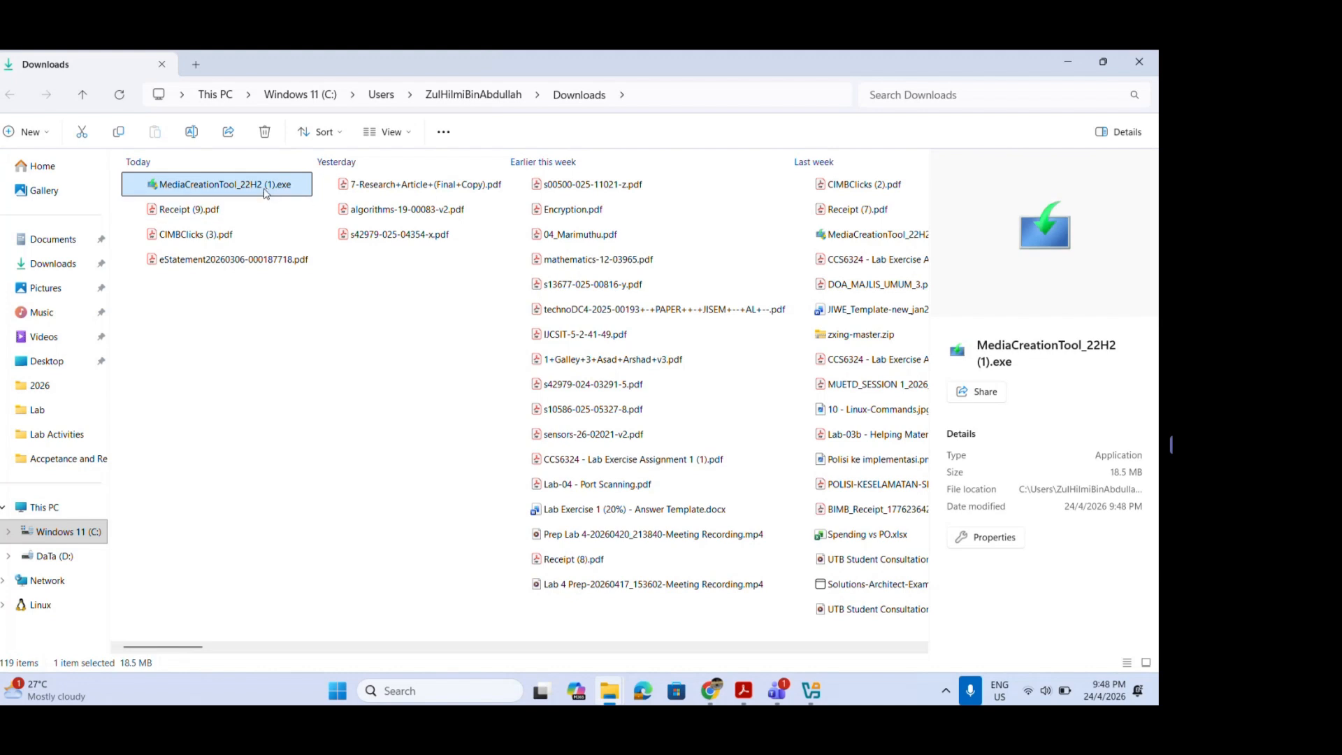
mouse_move(265, 190)
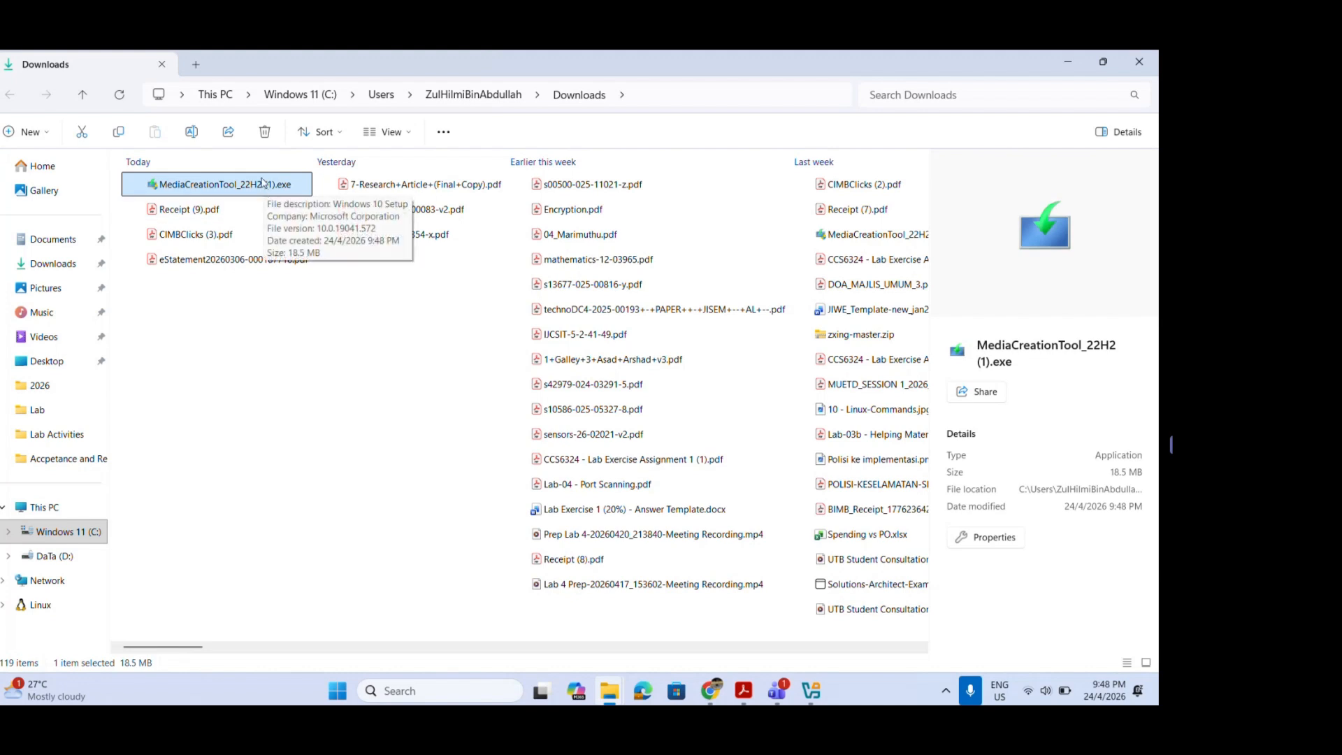
- Run MediaCreationTool_22H2 (1).exe and accept its license terms
double_click(209, 185)
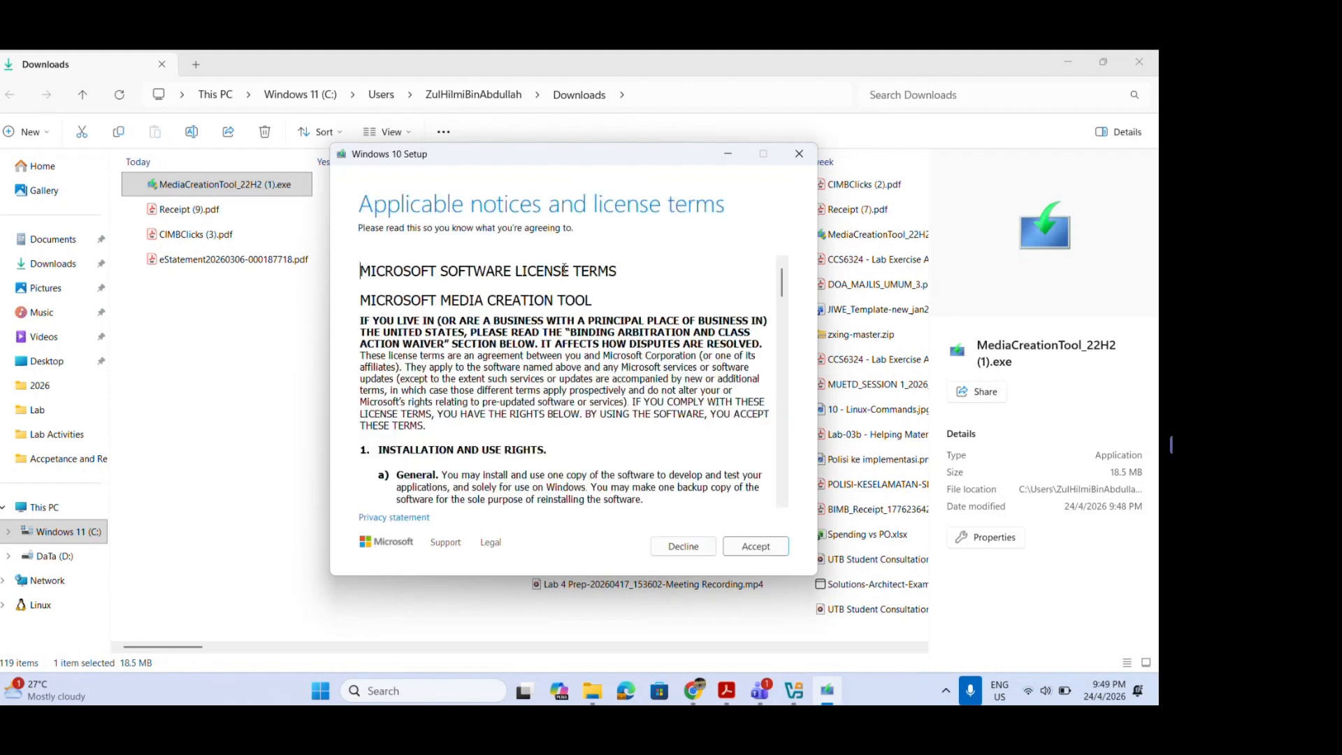
drag(782, 284, 751, 501)
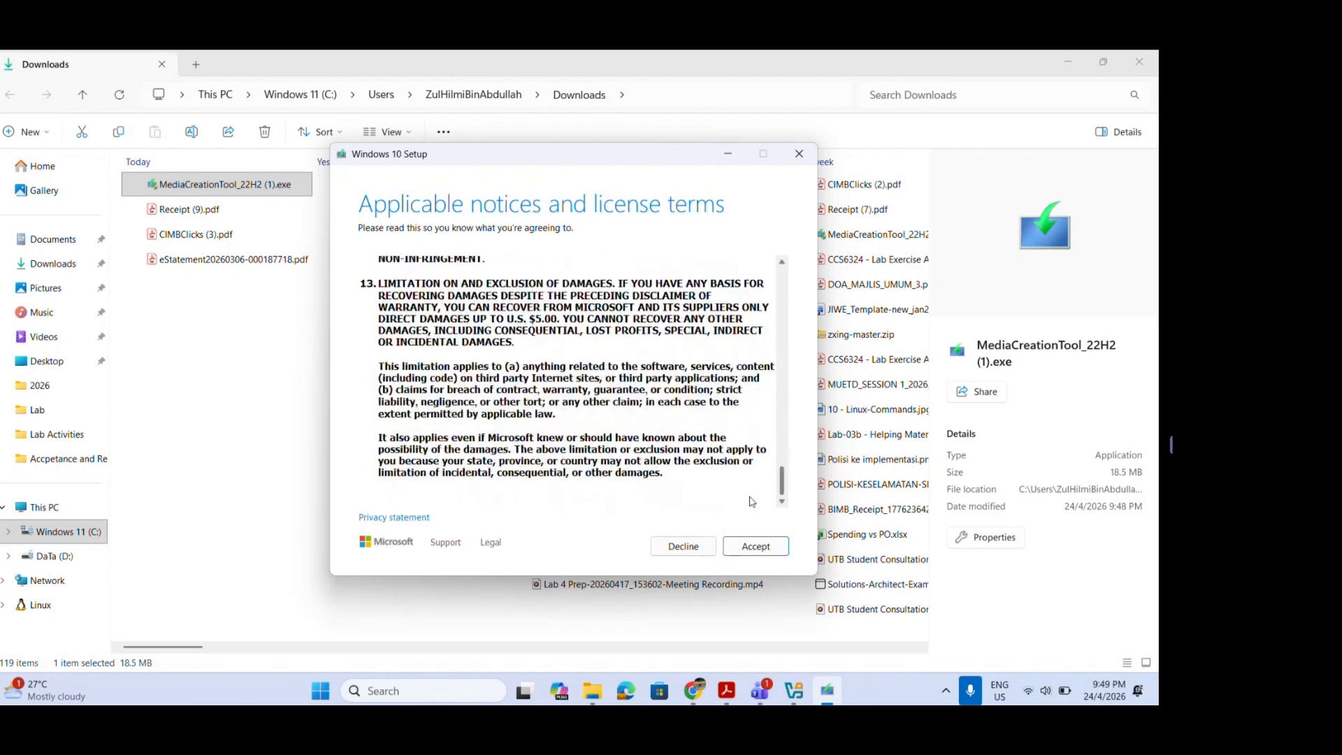
click(752, 552)
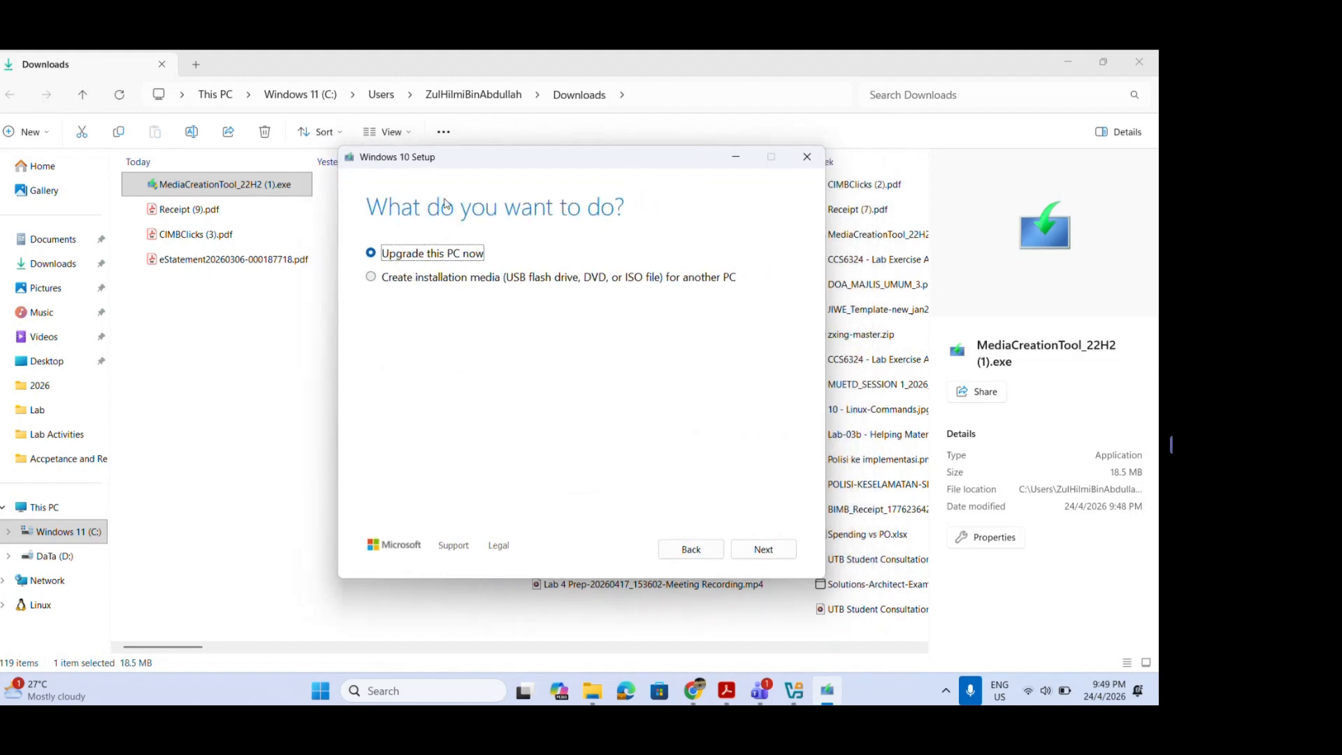
- Pick Create installation media, keep the recommended 64-bit English options, and choose ISO file
click(413, 277)
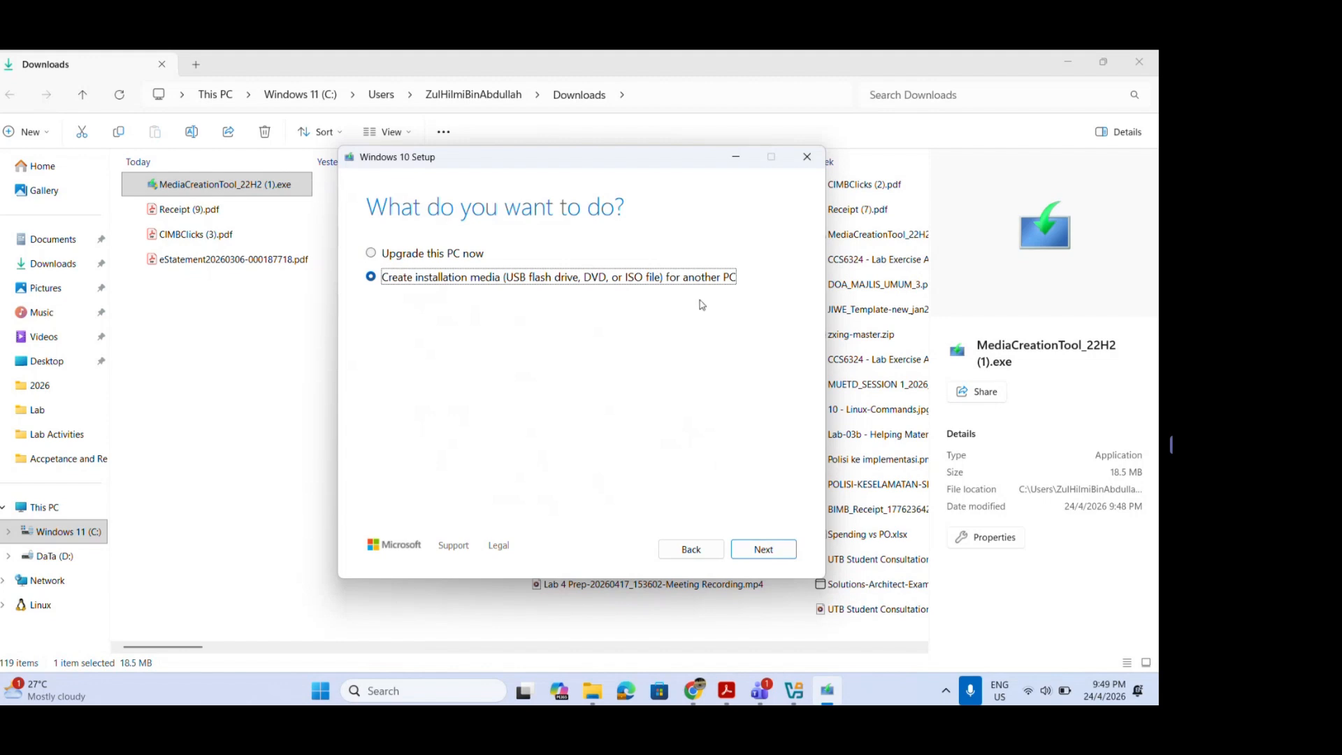
click(760, 549)
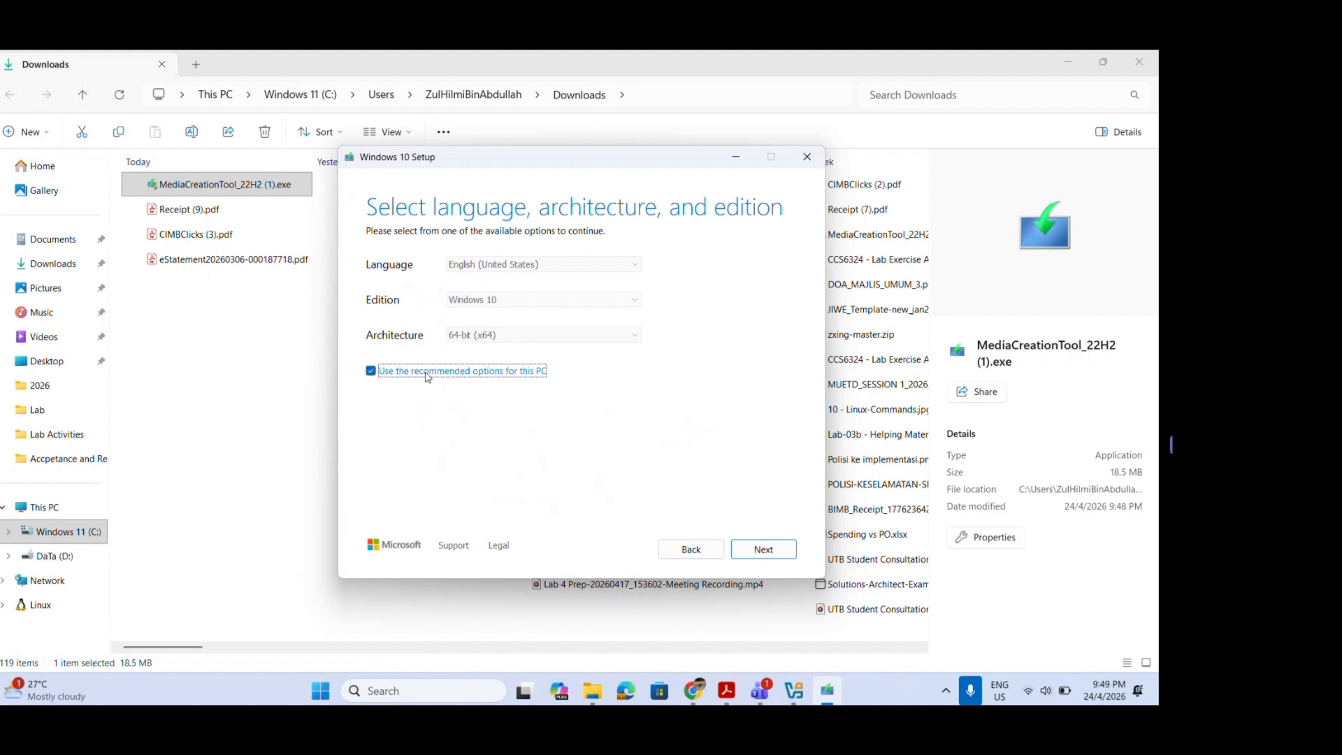
click(756, 552)
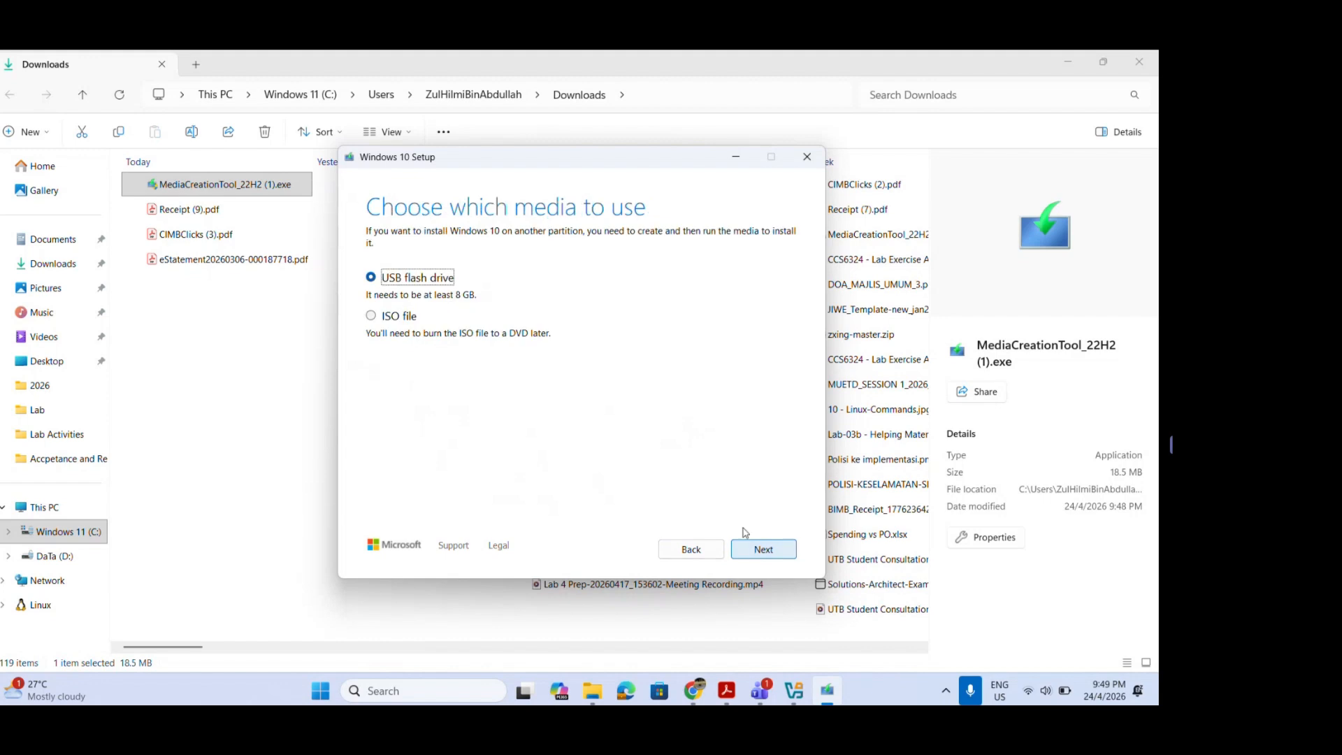
click(371, 317)
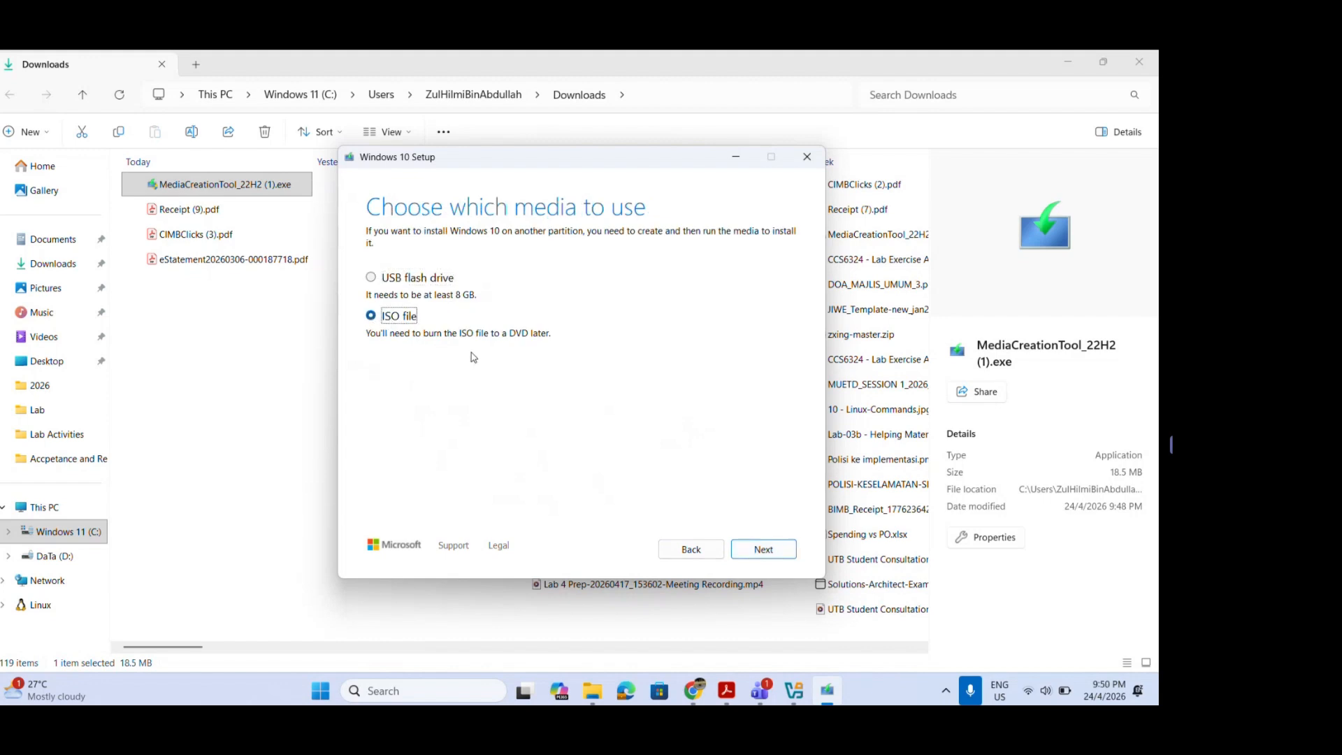
click(768, 552)
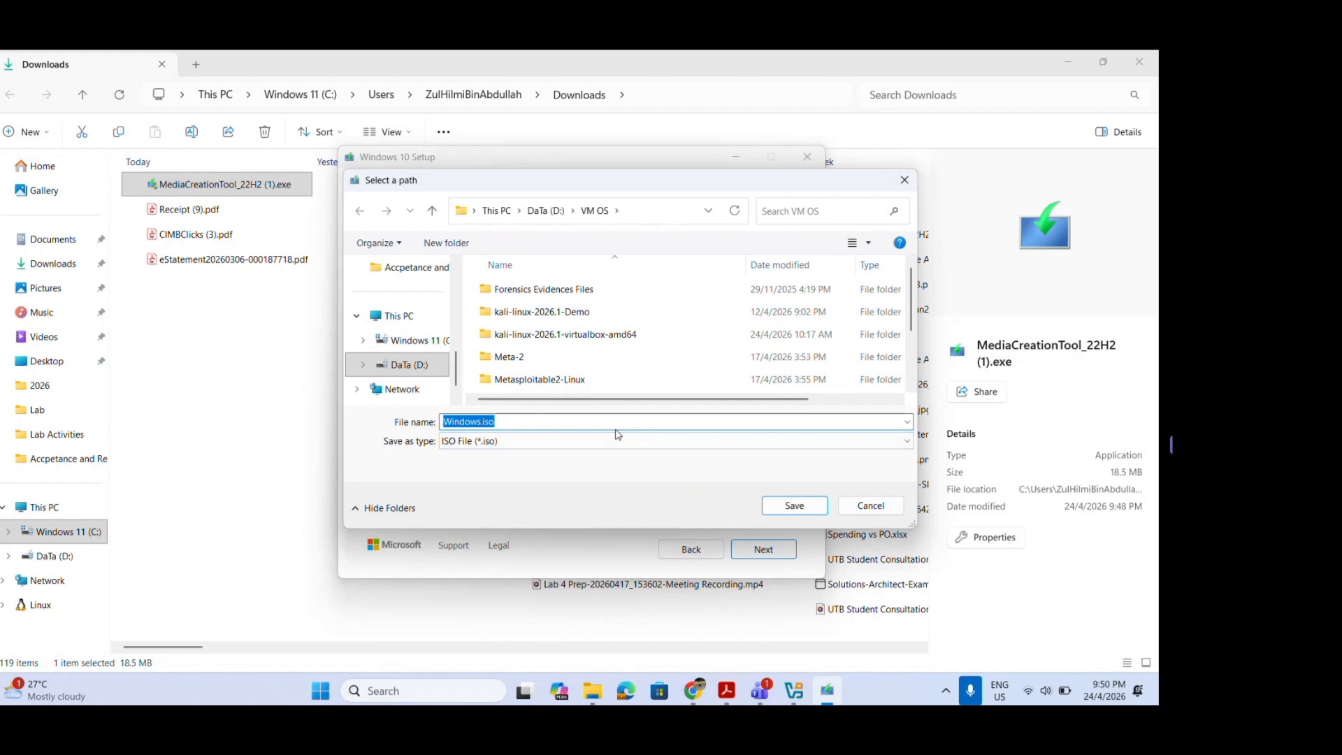
- Create a 'Win 10-copy iso' folder in VM OS, fixing its misspelled name, and save Windows.iso there to start the download
scroll(697, 299, down, 2)
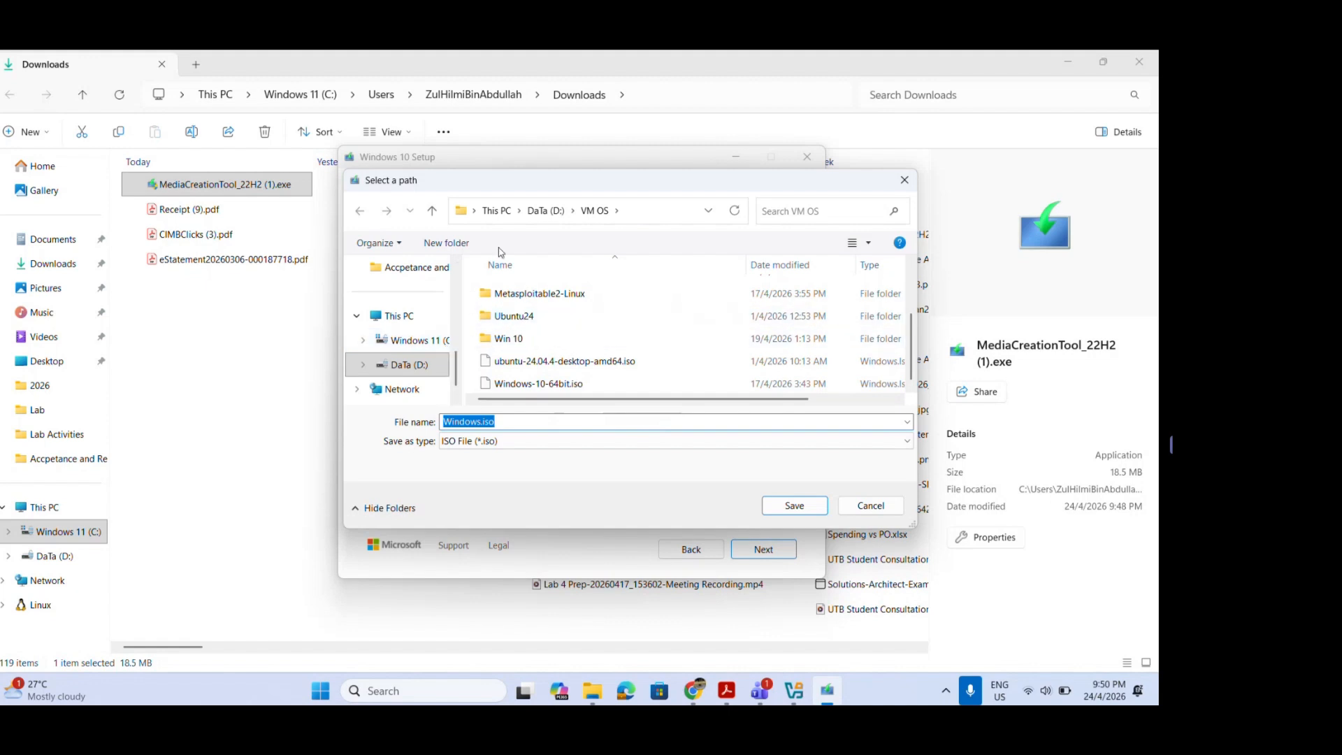
click(451, 243)
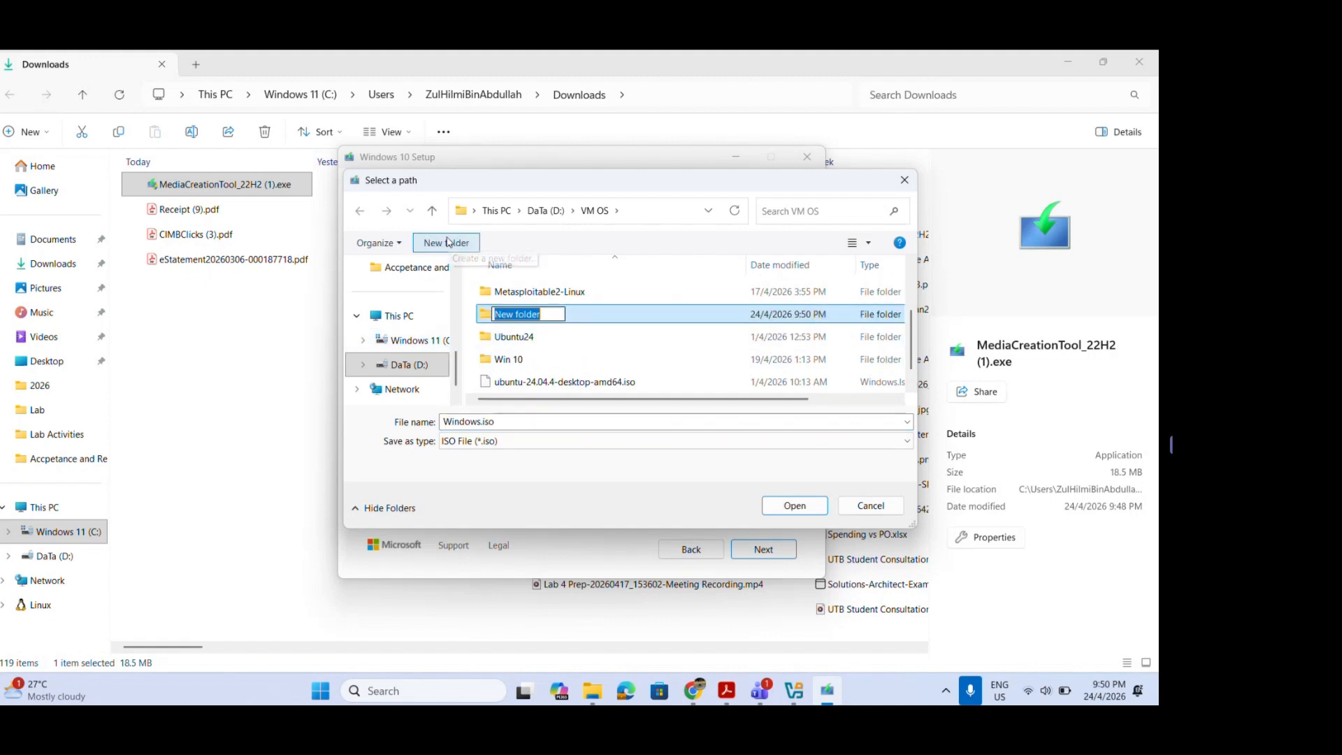
text(Win 10)
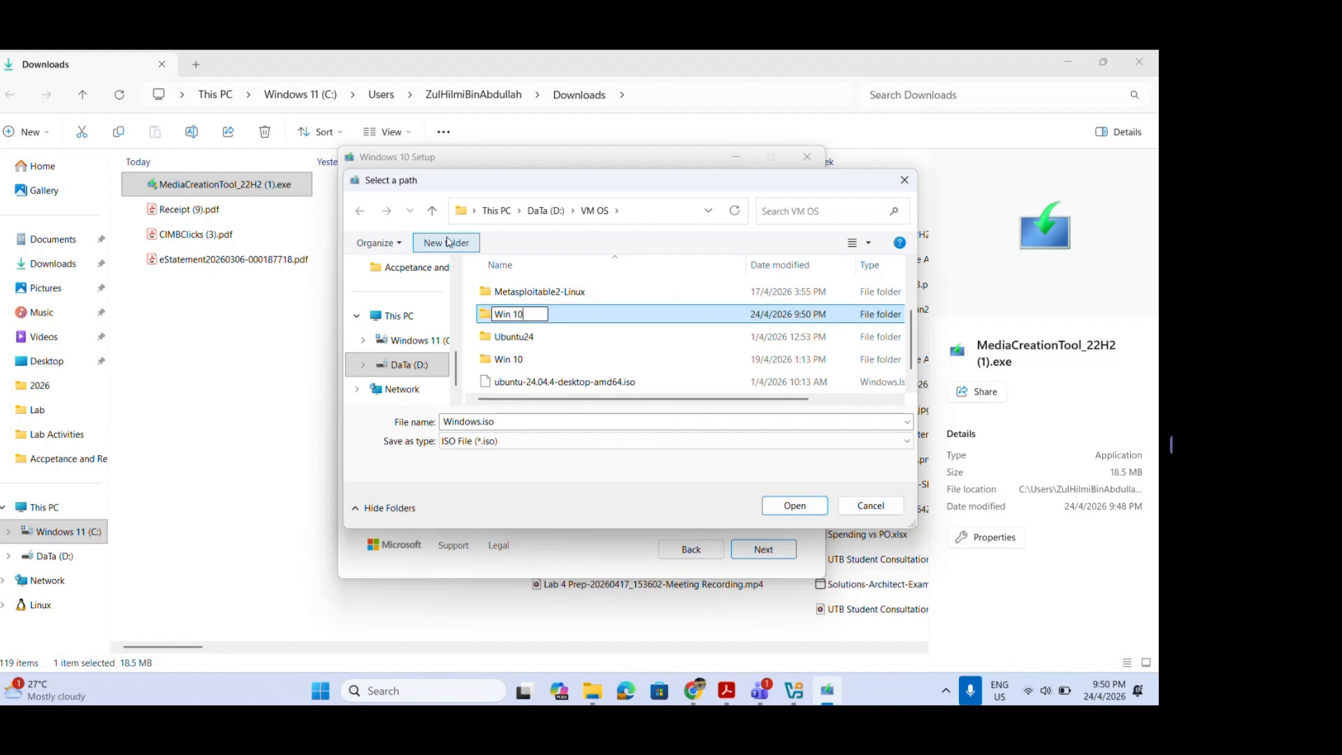
text(-copu)
key(Return)
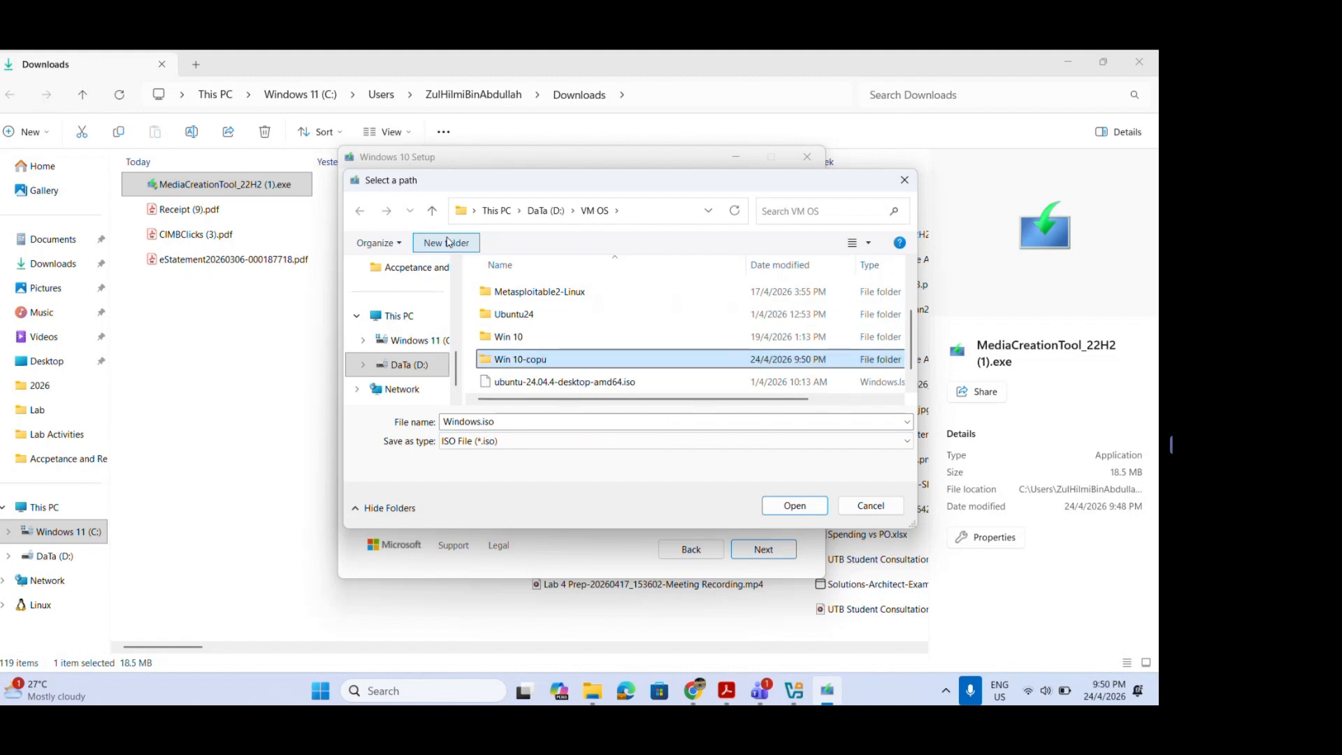
click(555, 356)
key(End)
key(BackSpace)
text(y)
text(Win 10-copy iso)
key(Return)
double_click(555, 358)
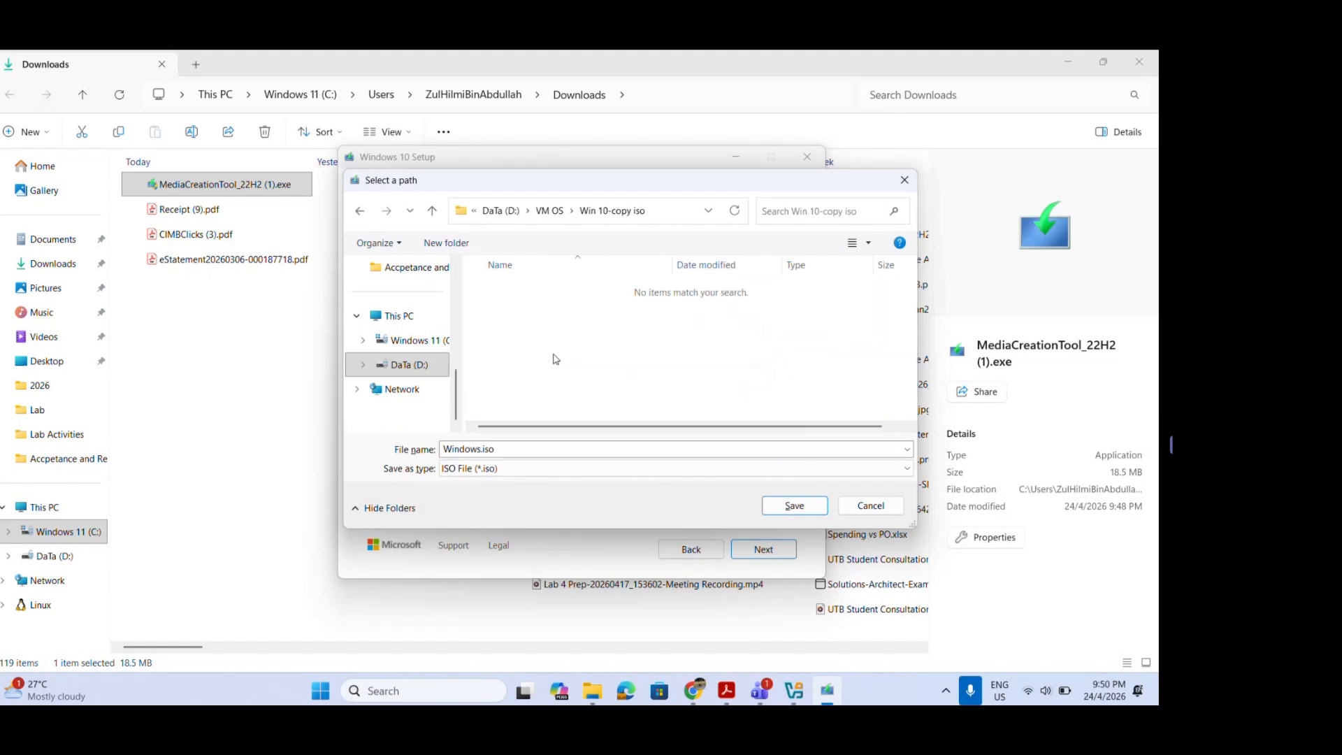
click(789, 506)
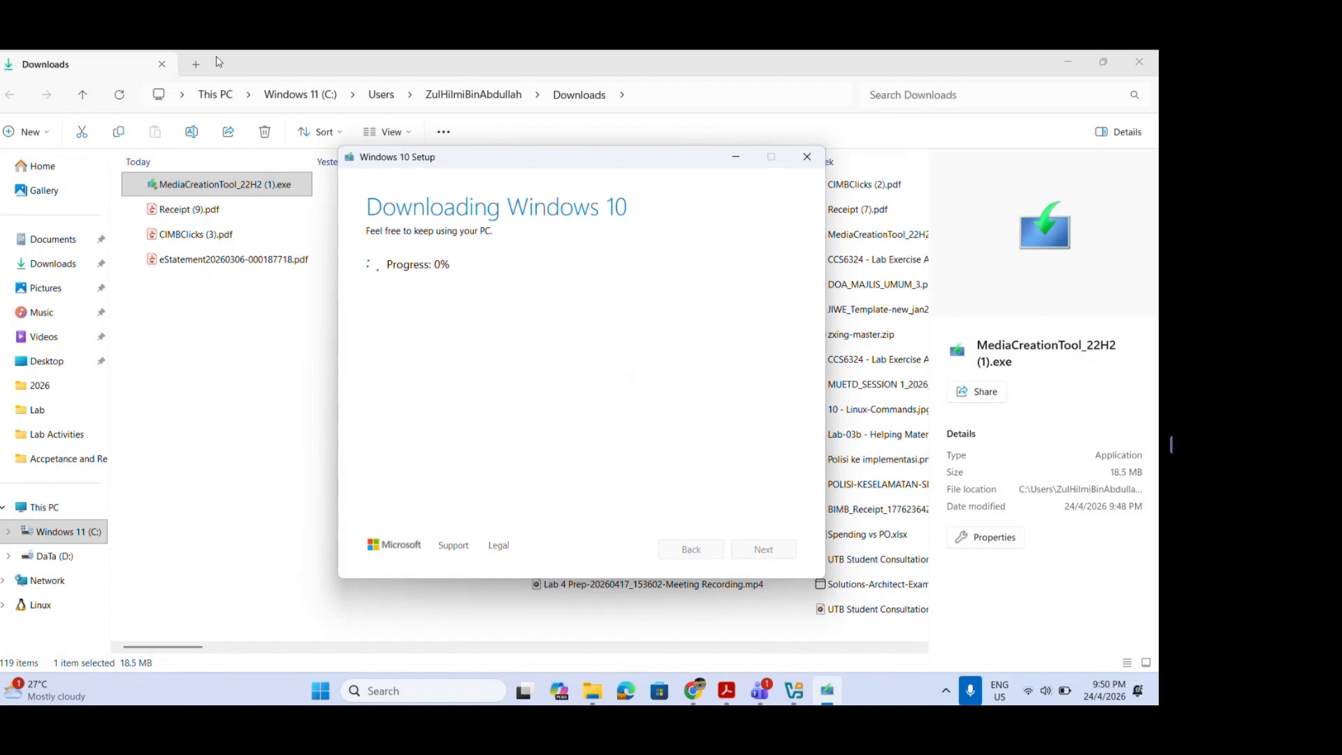
- In File Explorer, open D:\VM OS, check Windows-10-64bit.iso, and look inside the empty Win 10-copy iso folder
click(196, 67)
click(196, 65)
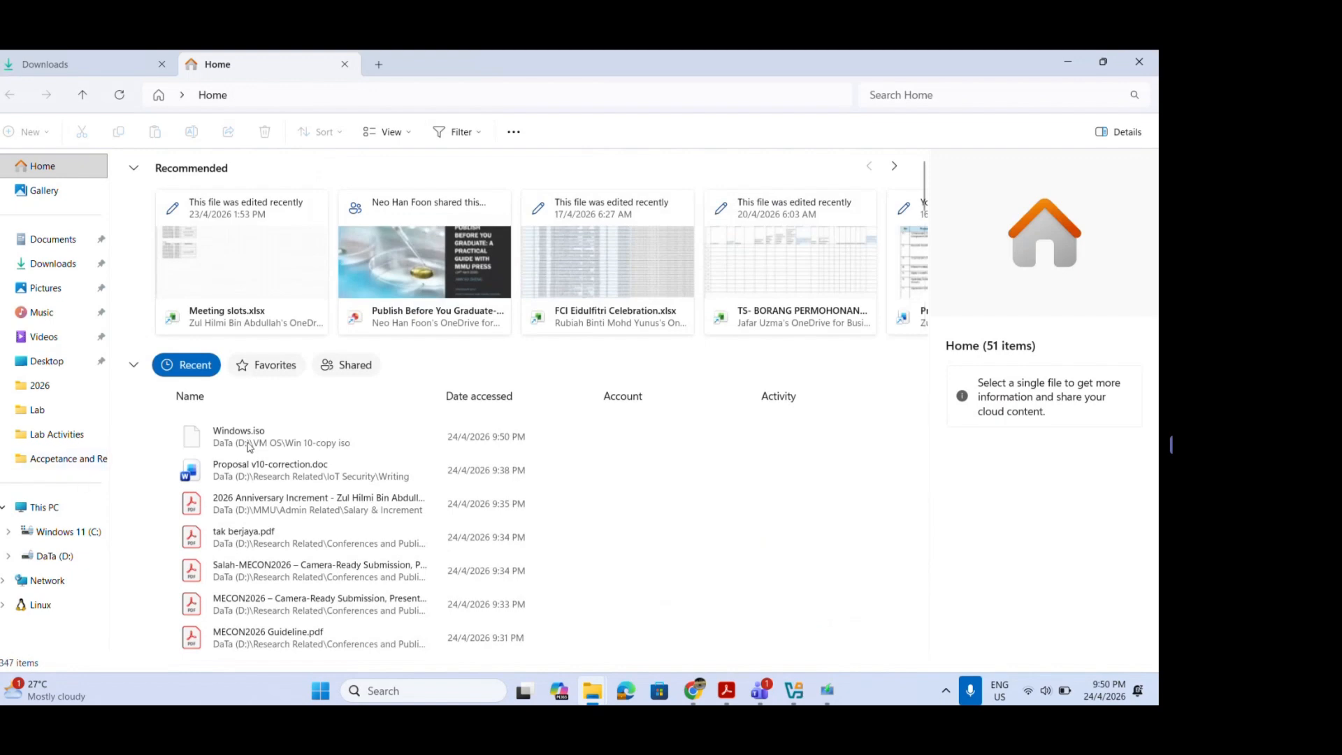
click(62, 558)
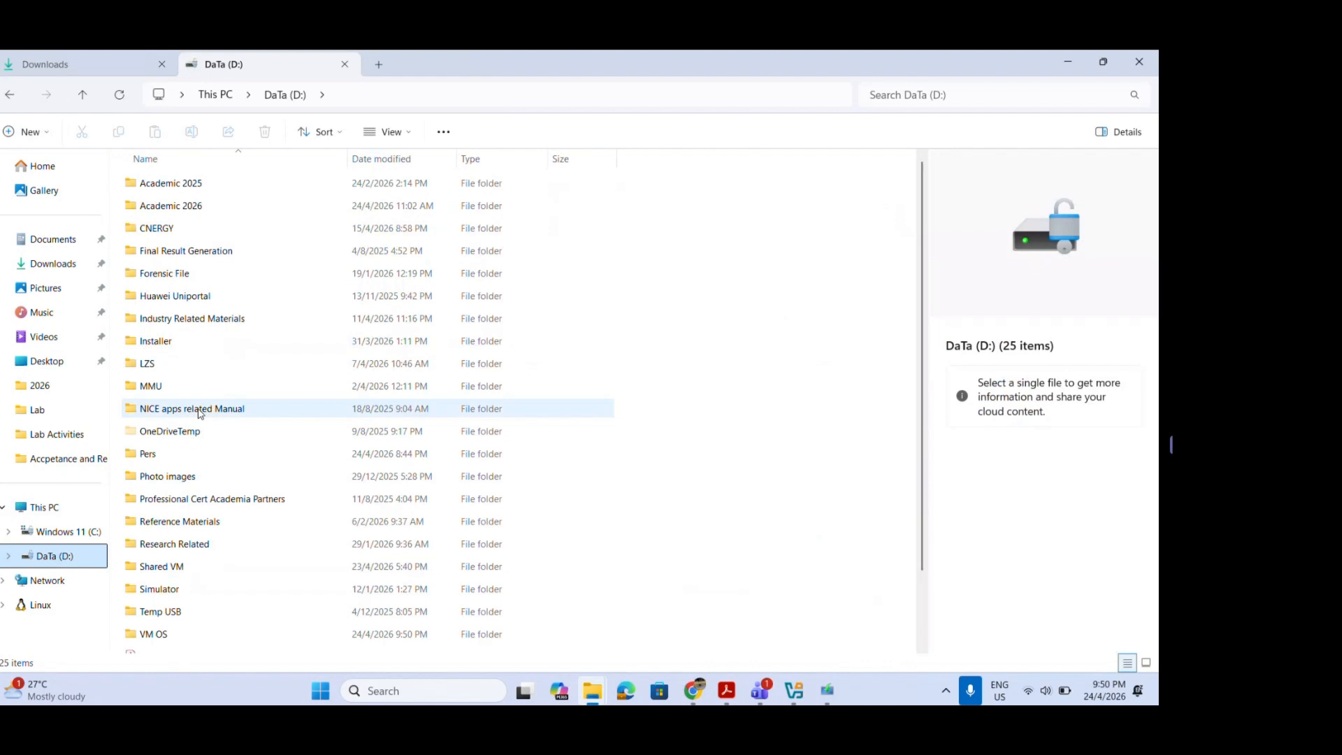
scroll(199, 412, down, 2)
double_click(174, 552)
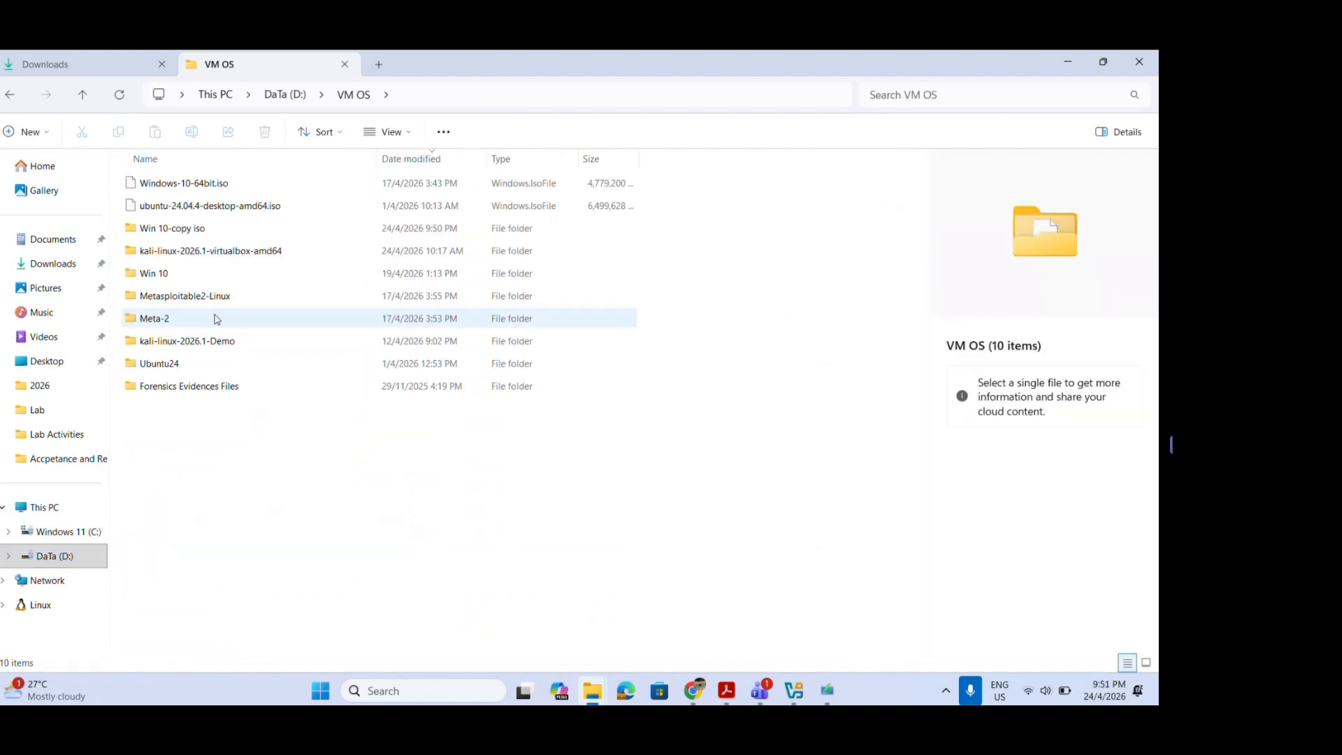
click(219, 187)
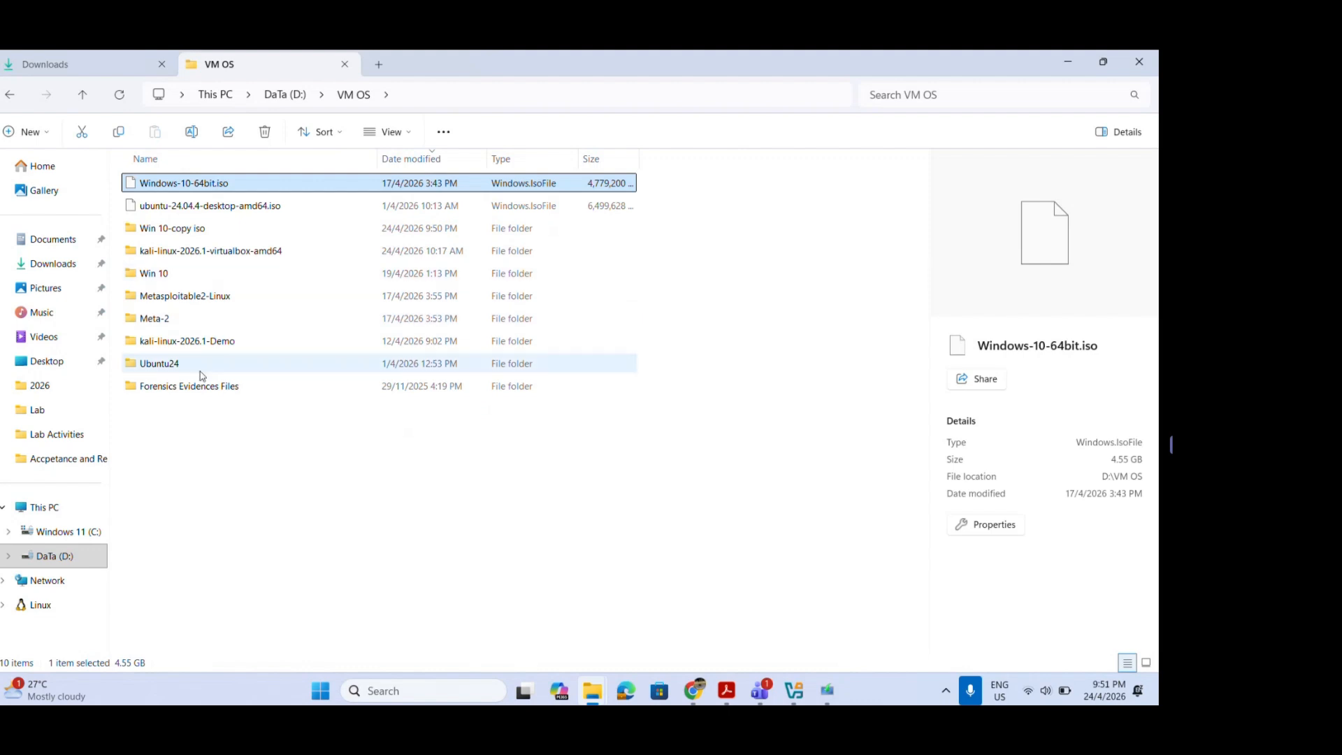
click(220, 230)
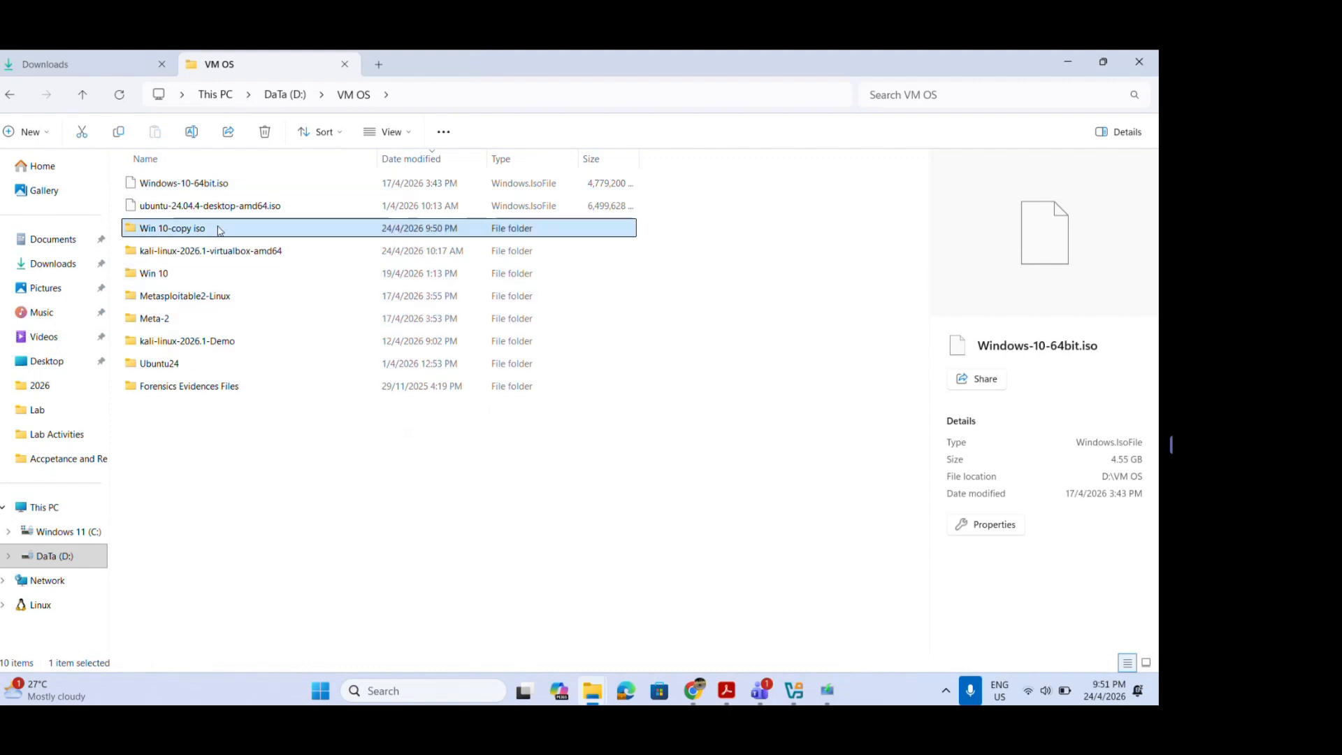
double_click(220, 231)
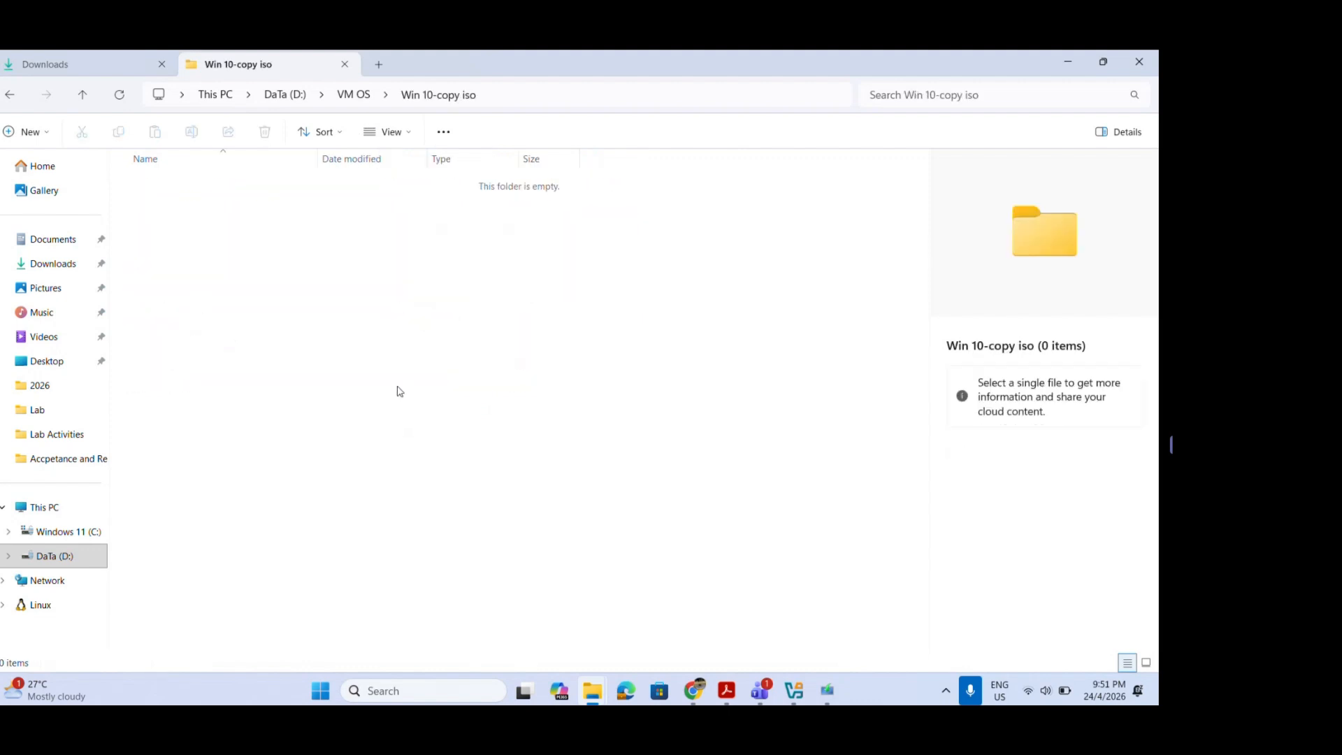
click(355, 95)
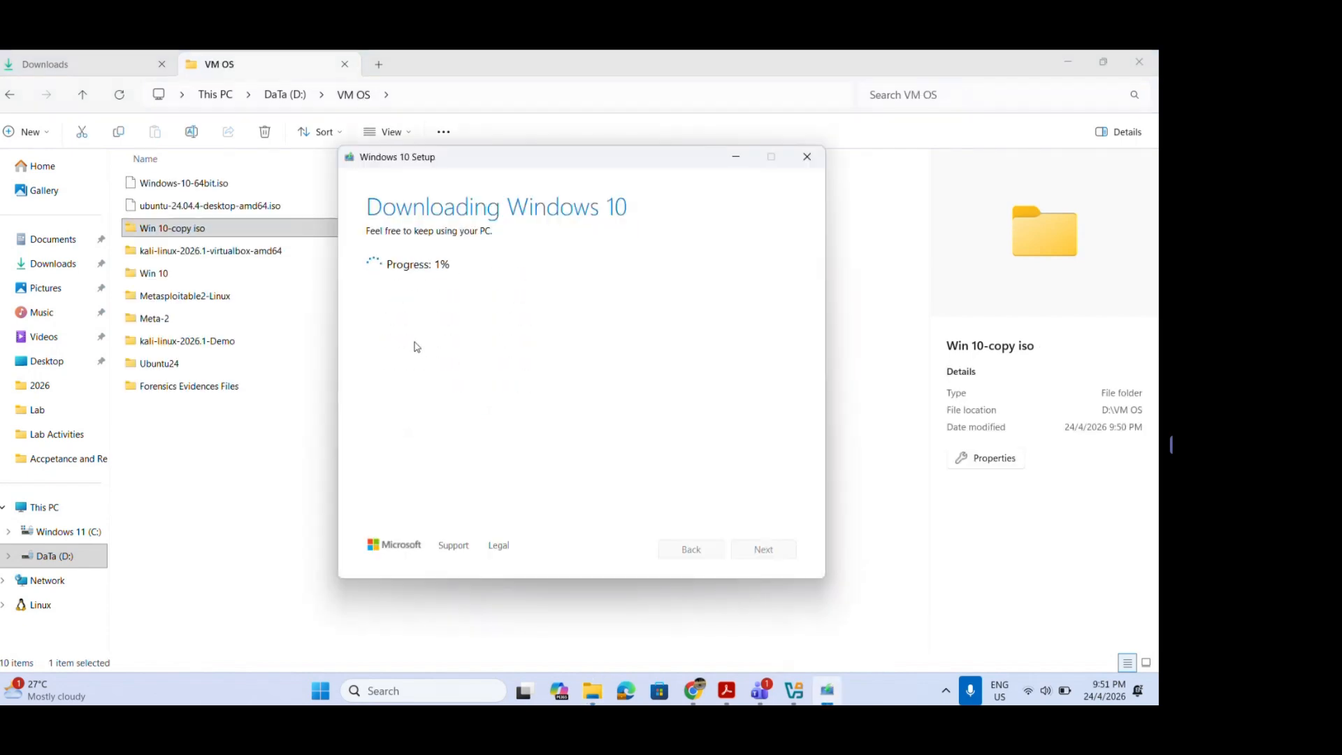
- Review the 4.55 GB Windows-10-64bit.iso details, then select the Win 10 folder
click(280, 501)
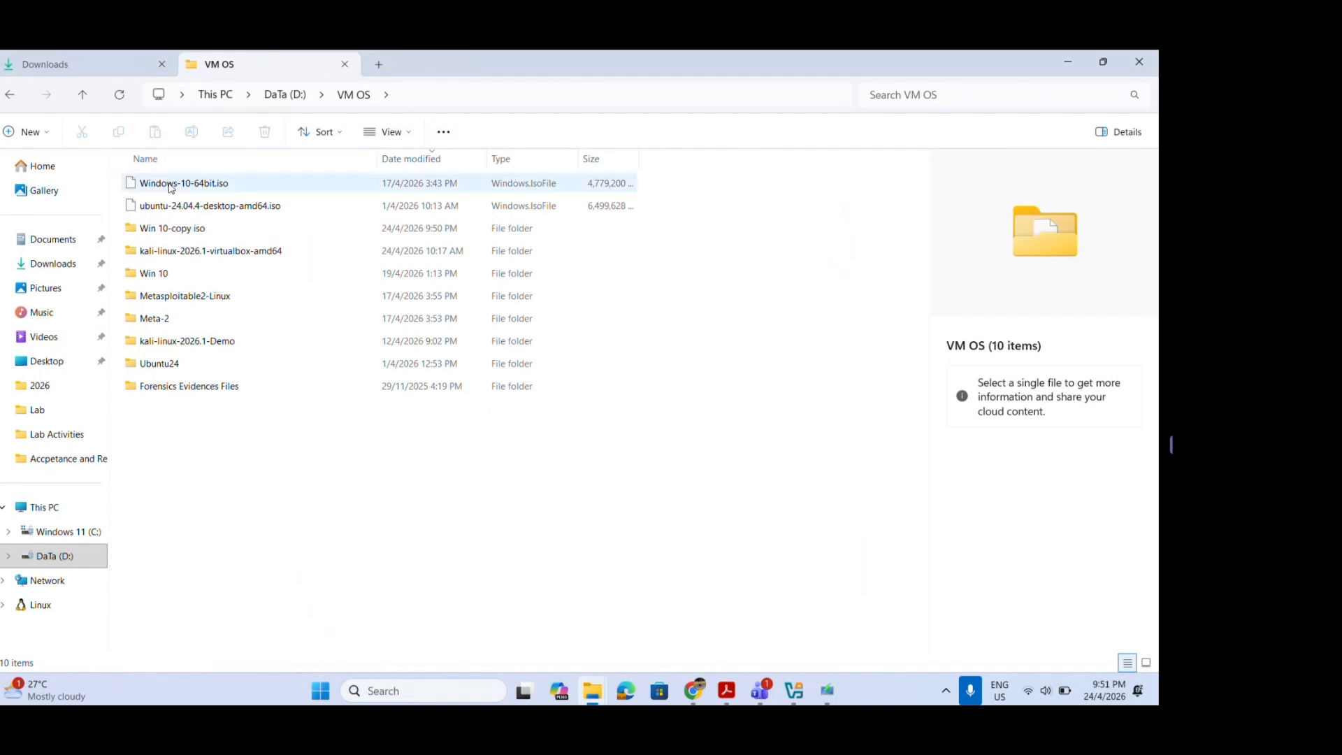
click(171, 186)
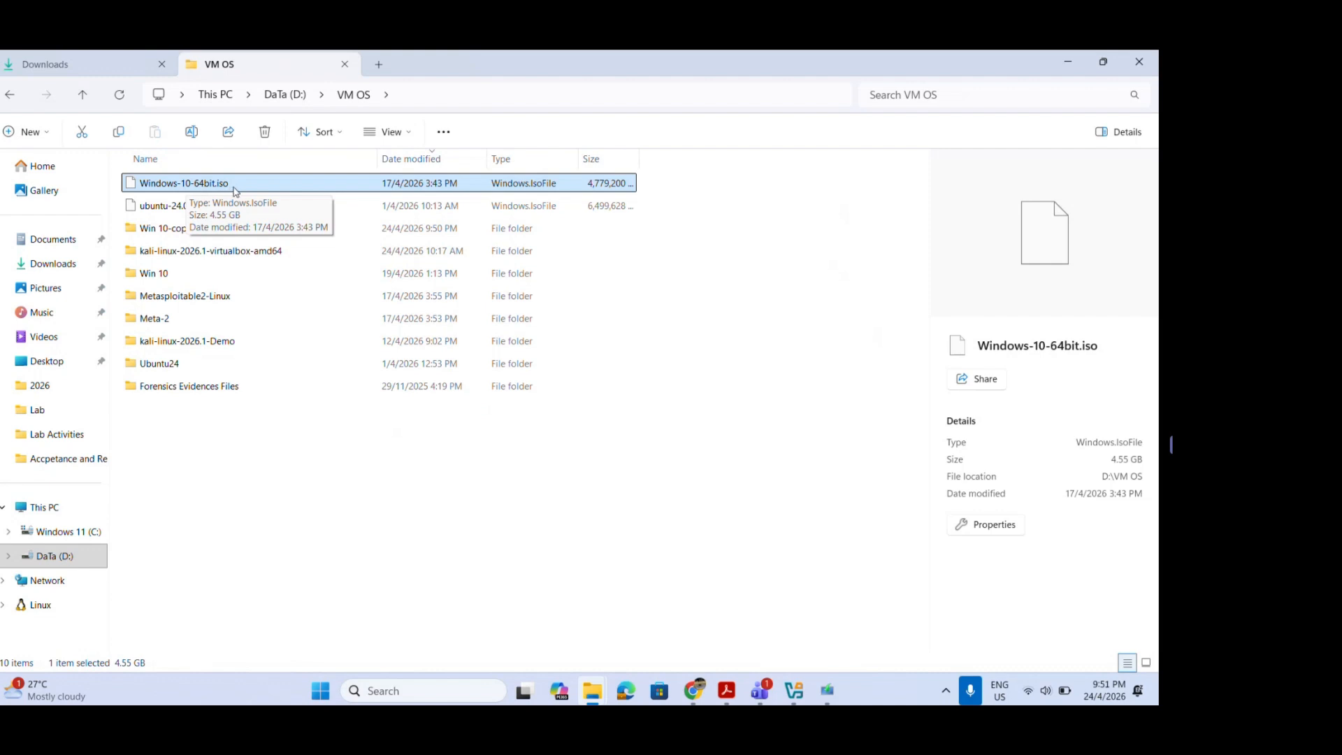
click(285, 497)
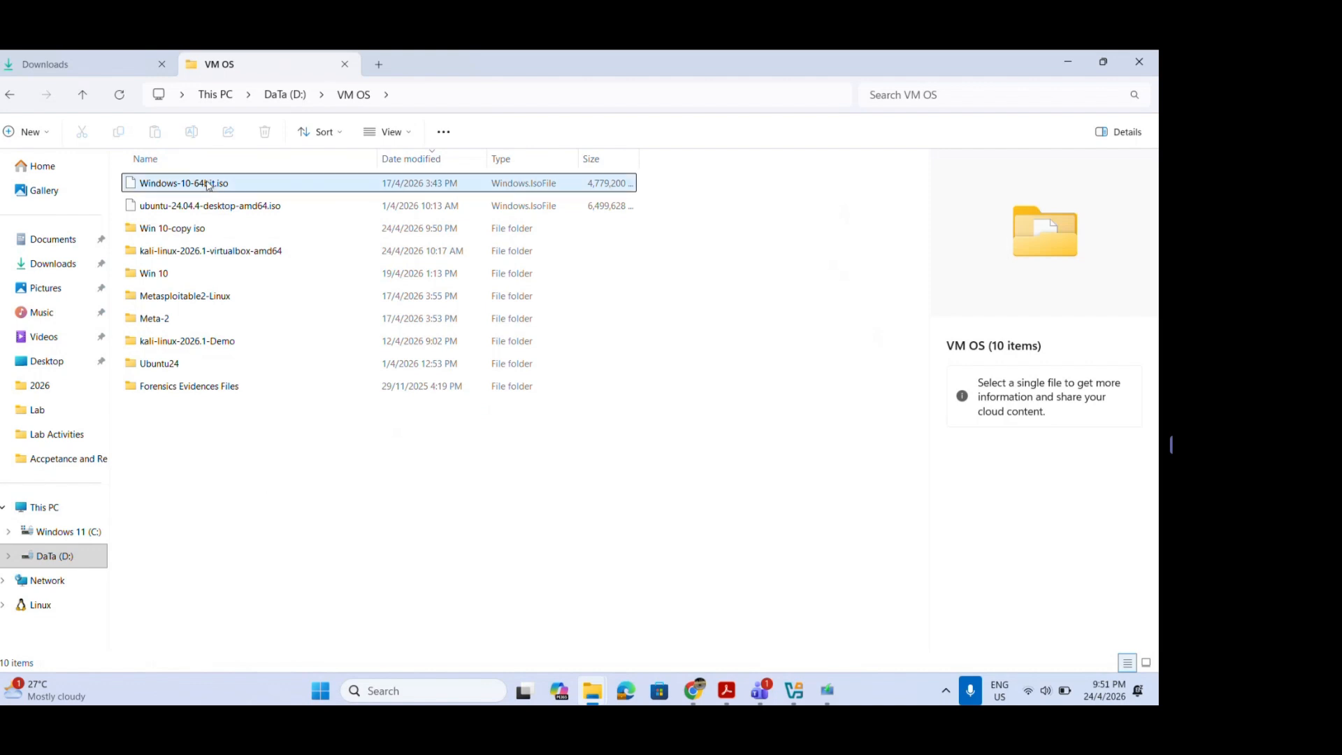
click(215, 276)
- Open Win 10\Win 10_ and inspect the Win 10_.vbox, vbox-prev and 12.7 GB Win 10_.vdi files
double_click(215, 274)
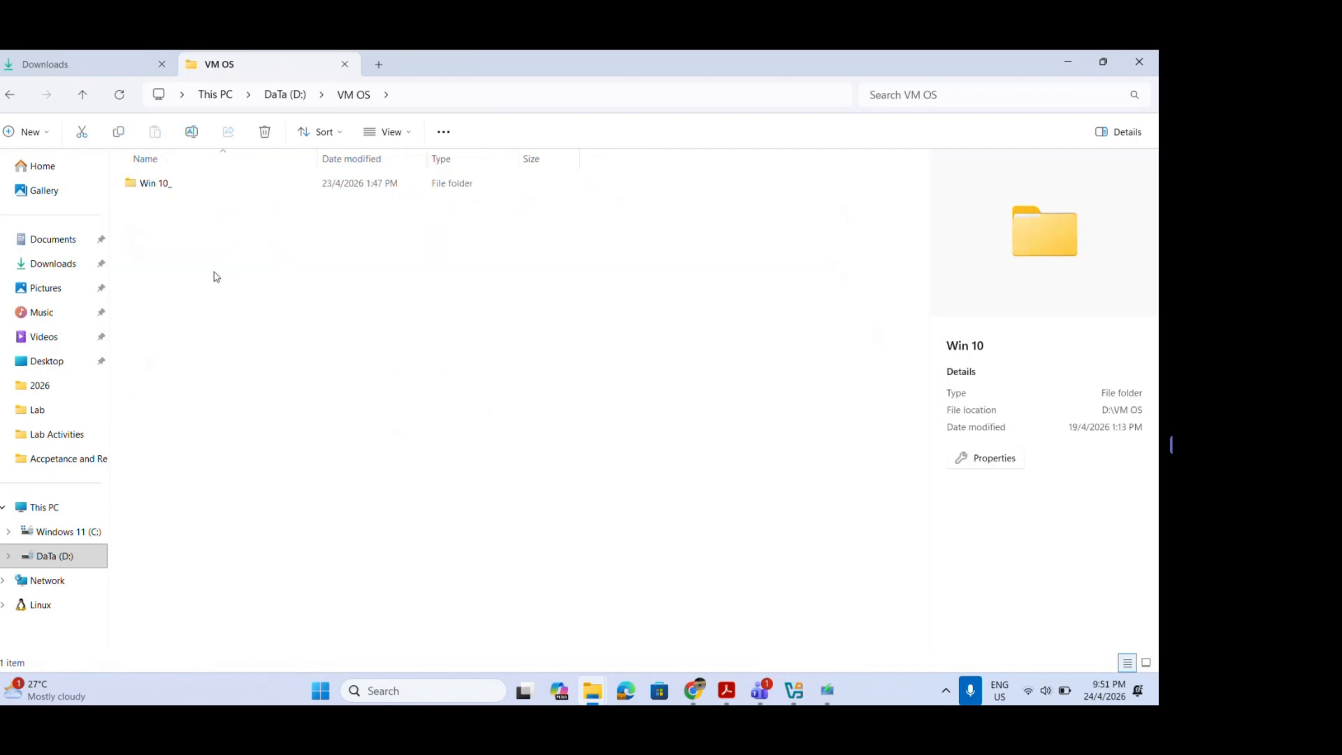
double_click(173, 189)
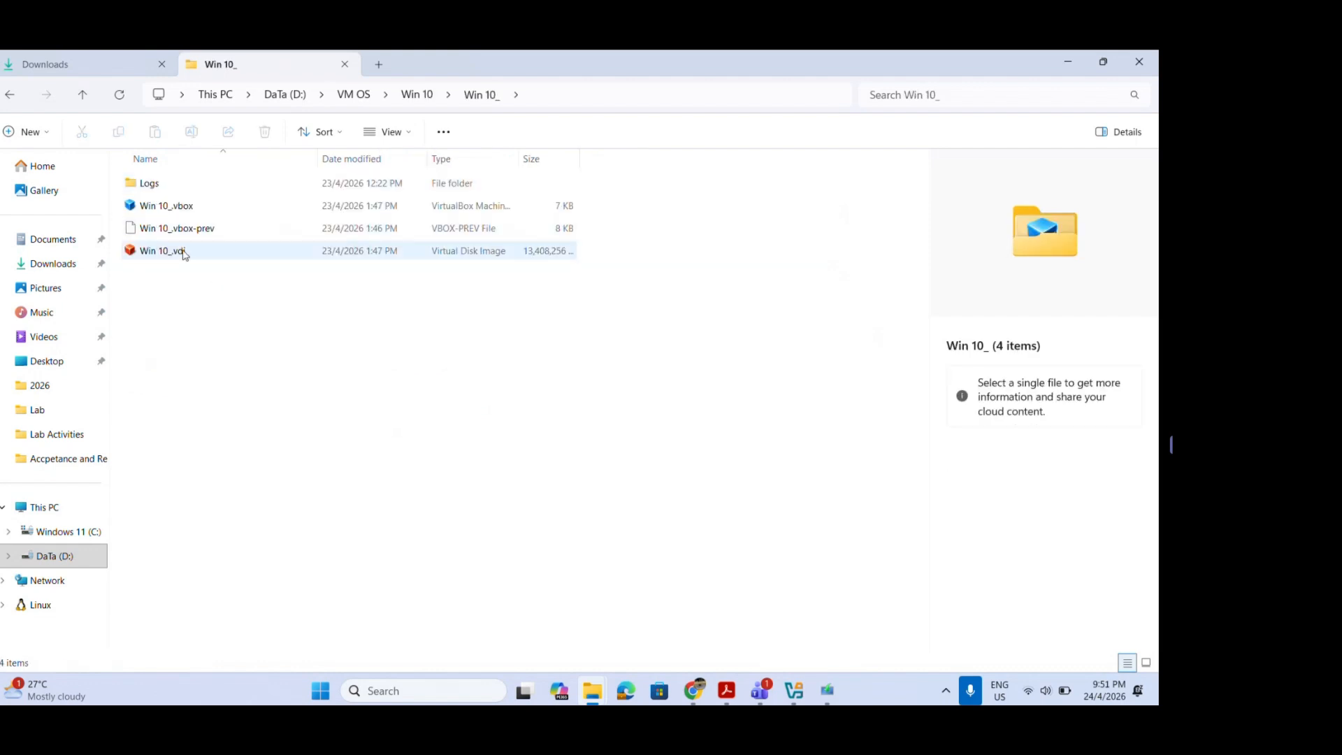
mouse_move(197, 256)
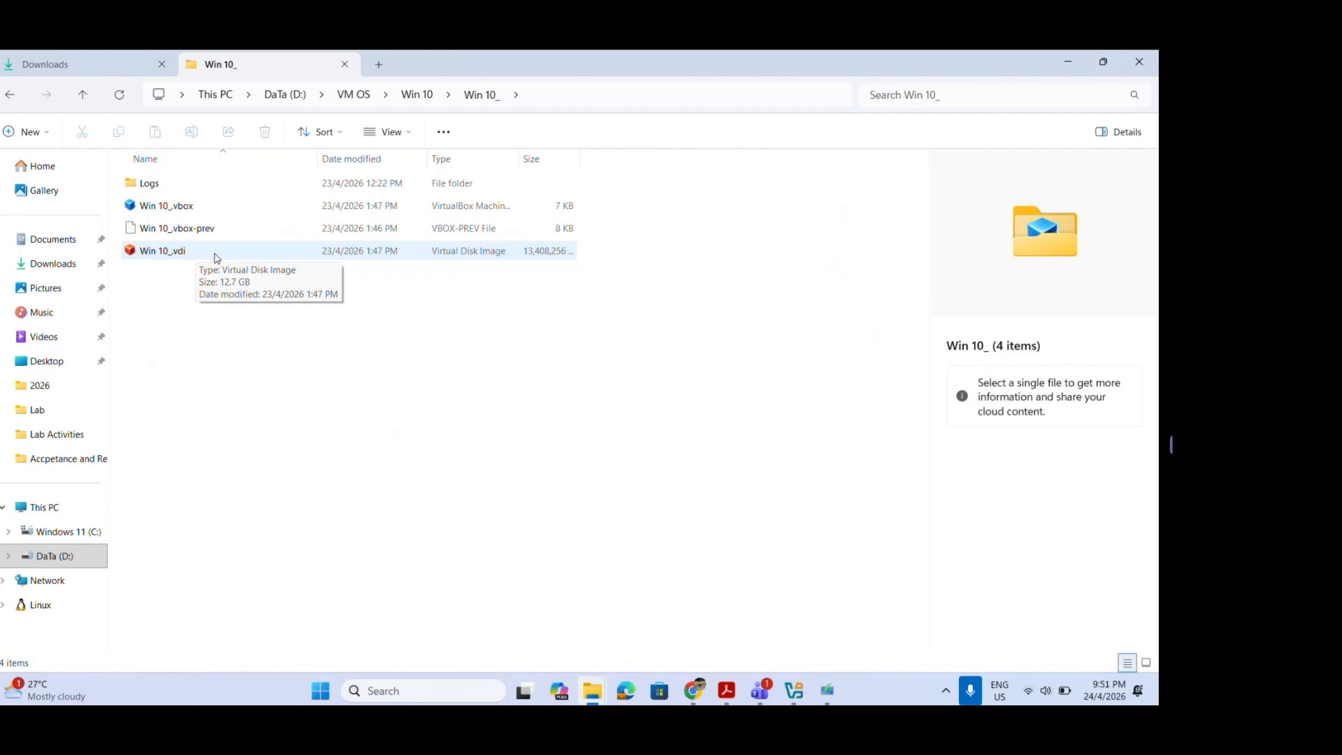
click(216, 258)
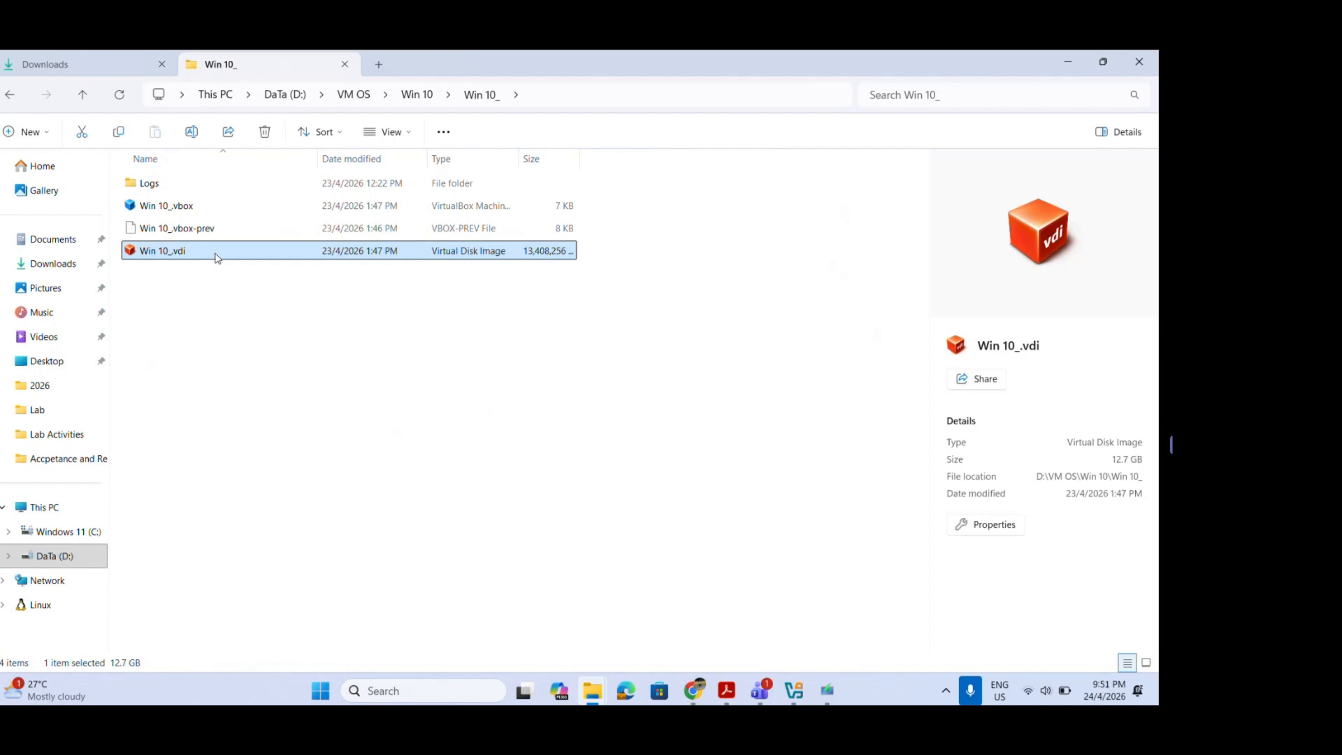
click(212, 208)
drag(235, 300, 188, 205)
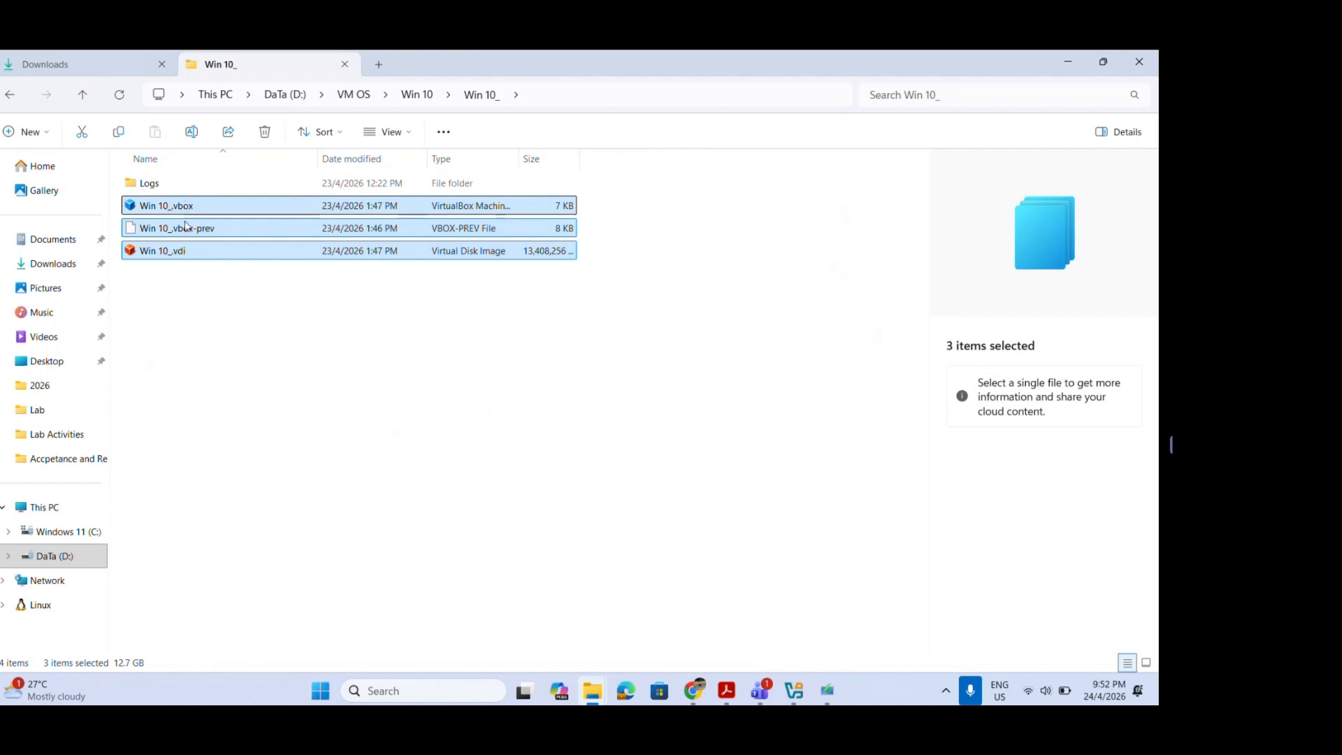
click(208, 295)
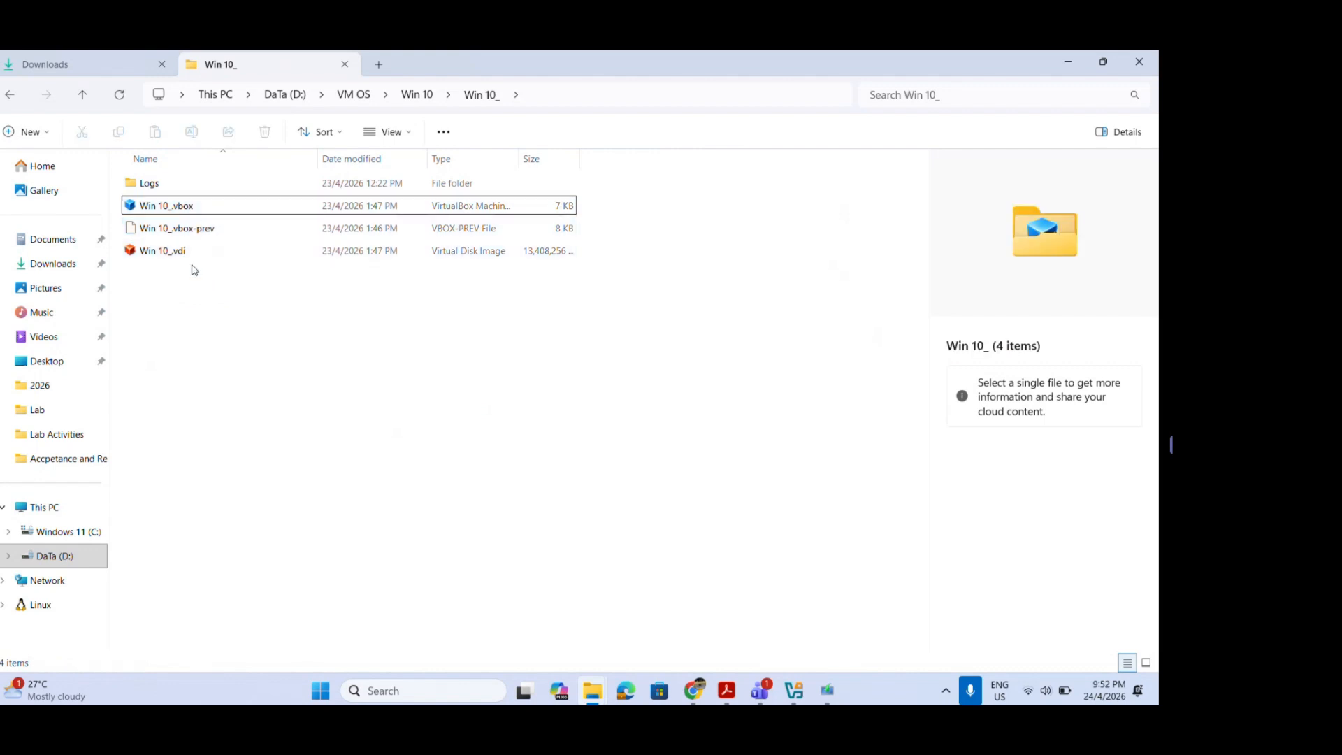
- Switch to VirtualBox Manager and view the powered-off Win 10 machine's snapshot list, showing only Current State
click(789, 694)
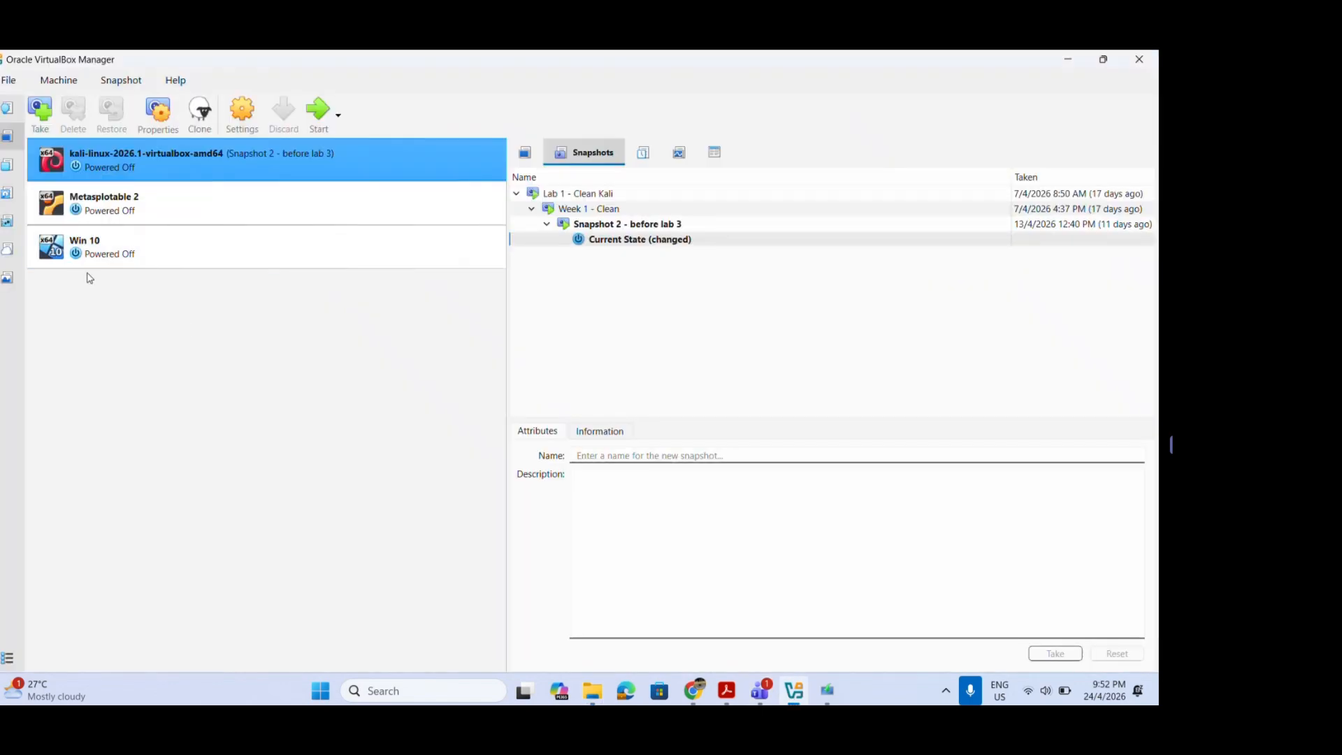
click(123, 242)
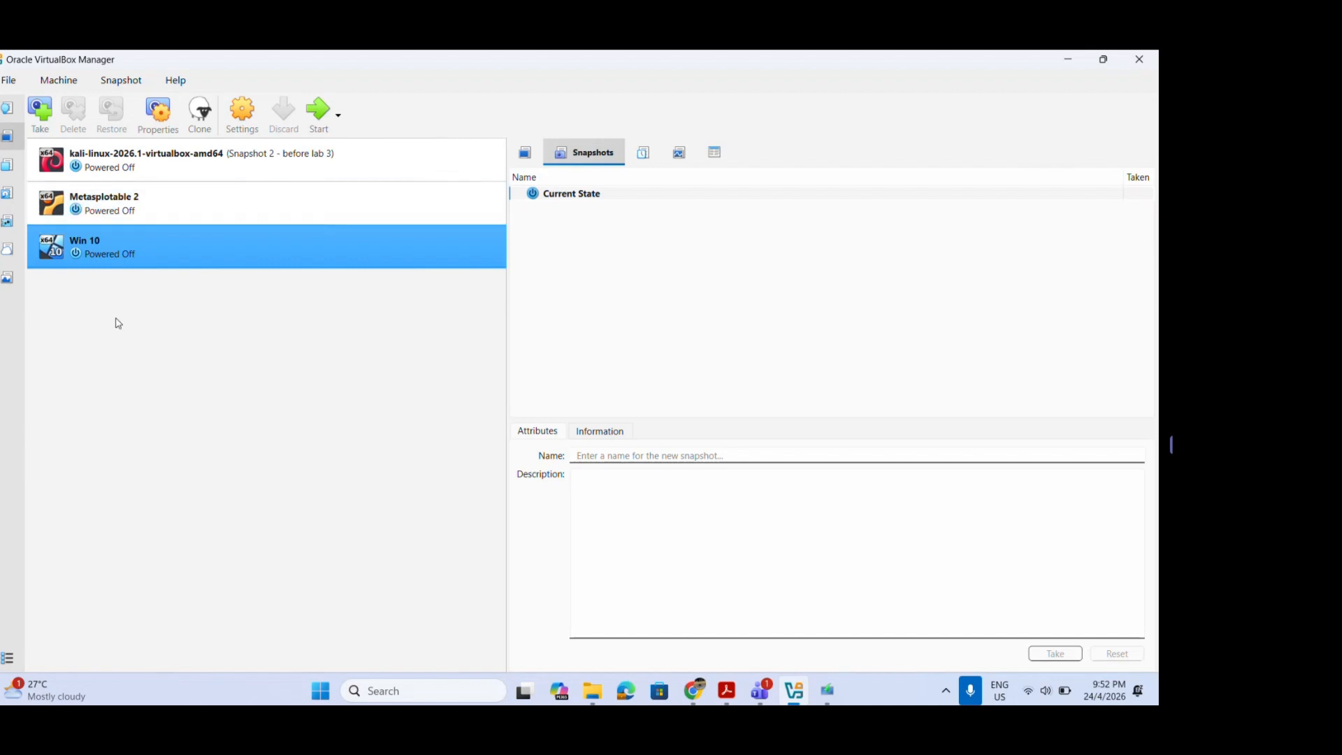
click(7, 165)
click(8, 137)
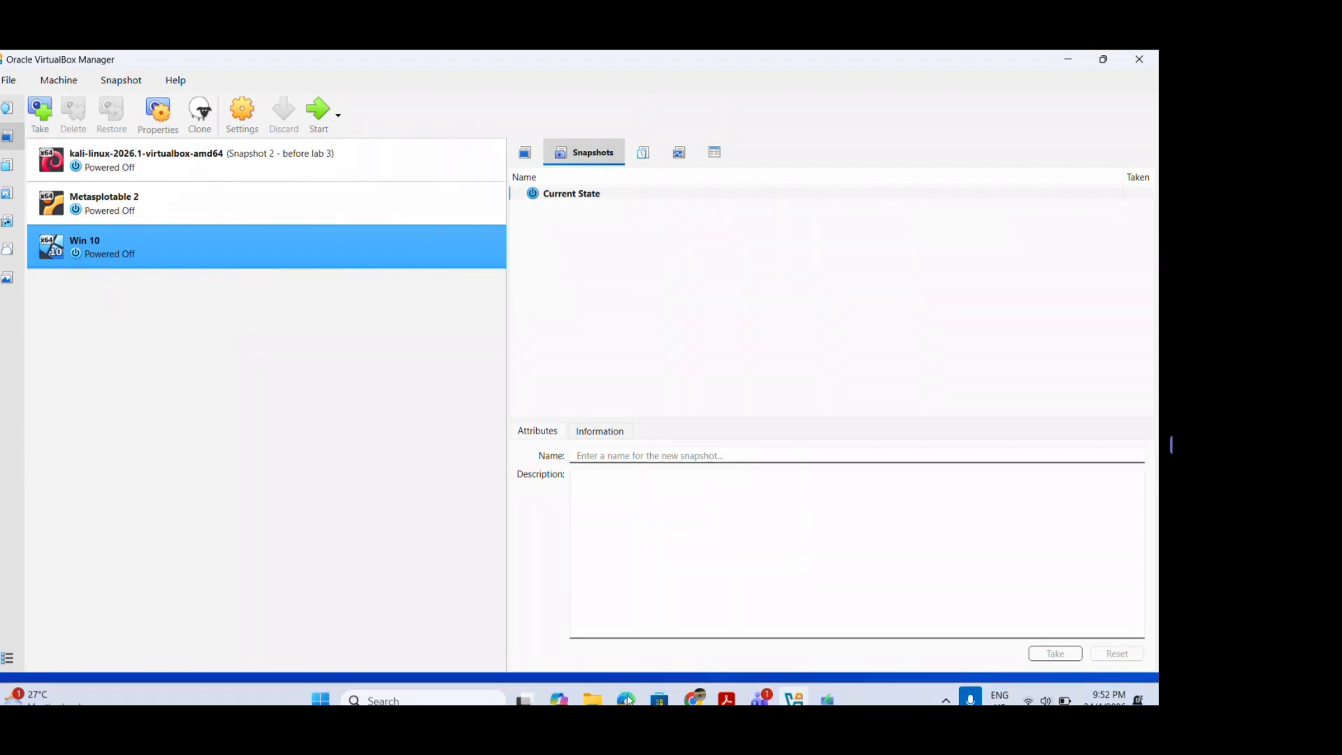
- Return to File Explorer, go up to D:\VM OS, and select the 4.55 GB Windows-10-64bit.iso
click(593, 691)
click(682, 594)
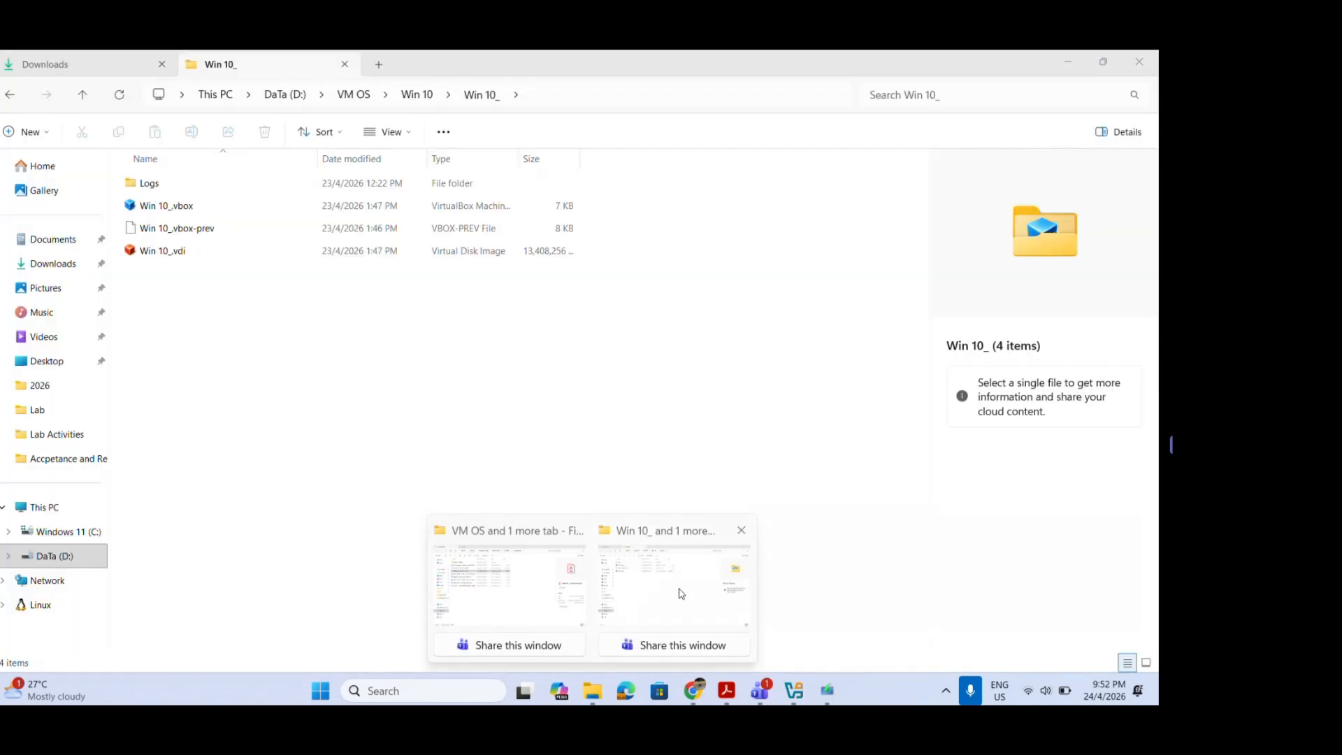
click(405, 95)
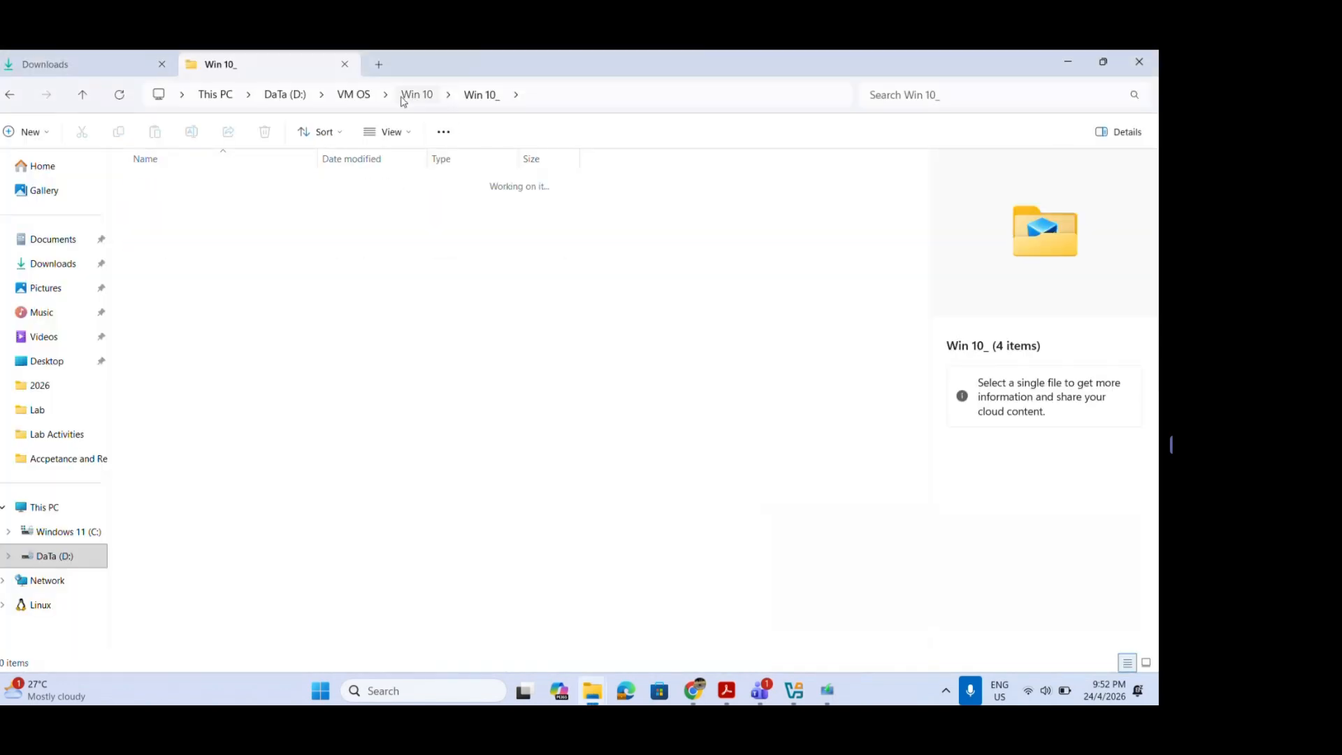
click(354, 94)
click(201, 185)
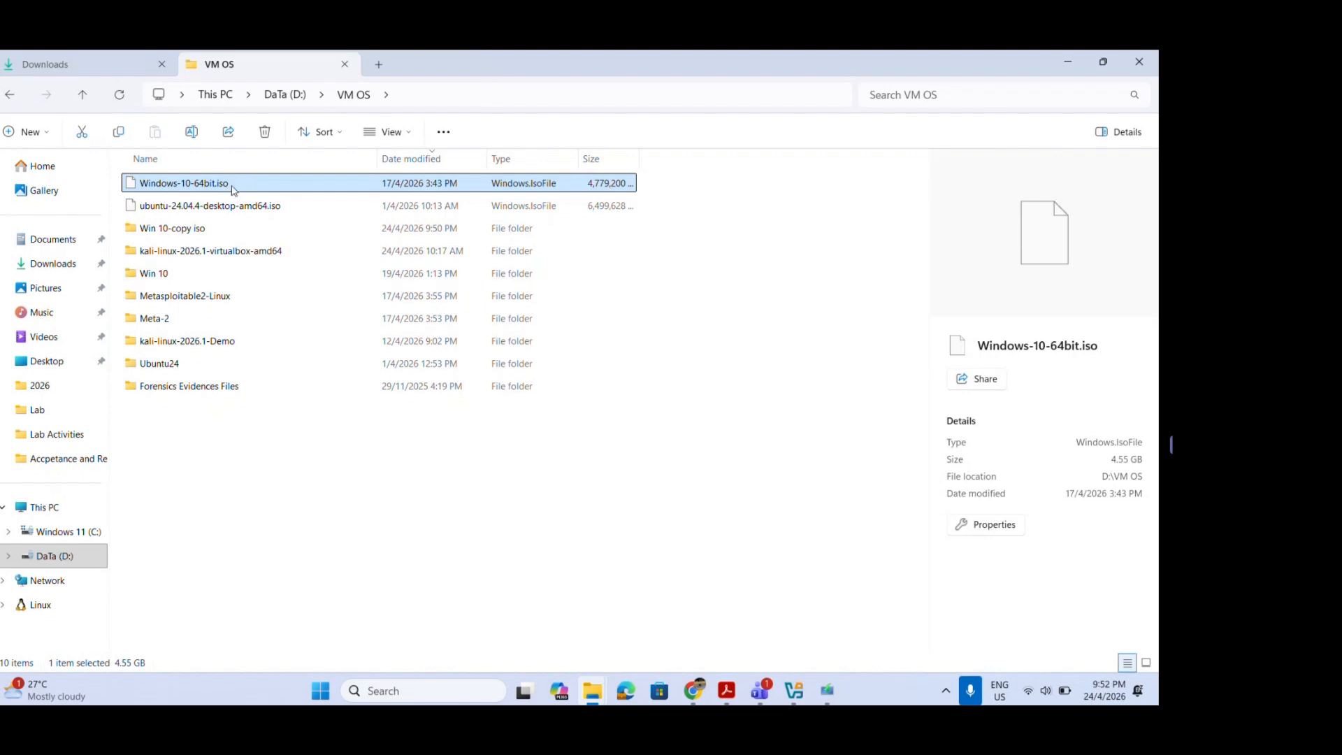
- From VirtualBox's Welcome page, start a new Windows 10 (64-bit) VM named 'Windows 10 - 2nd Copy'
mouse_move(782, 698)
click(793, 591)
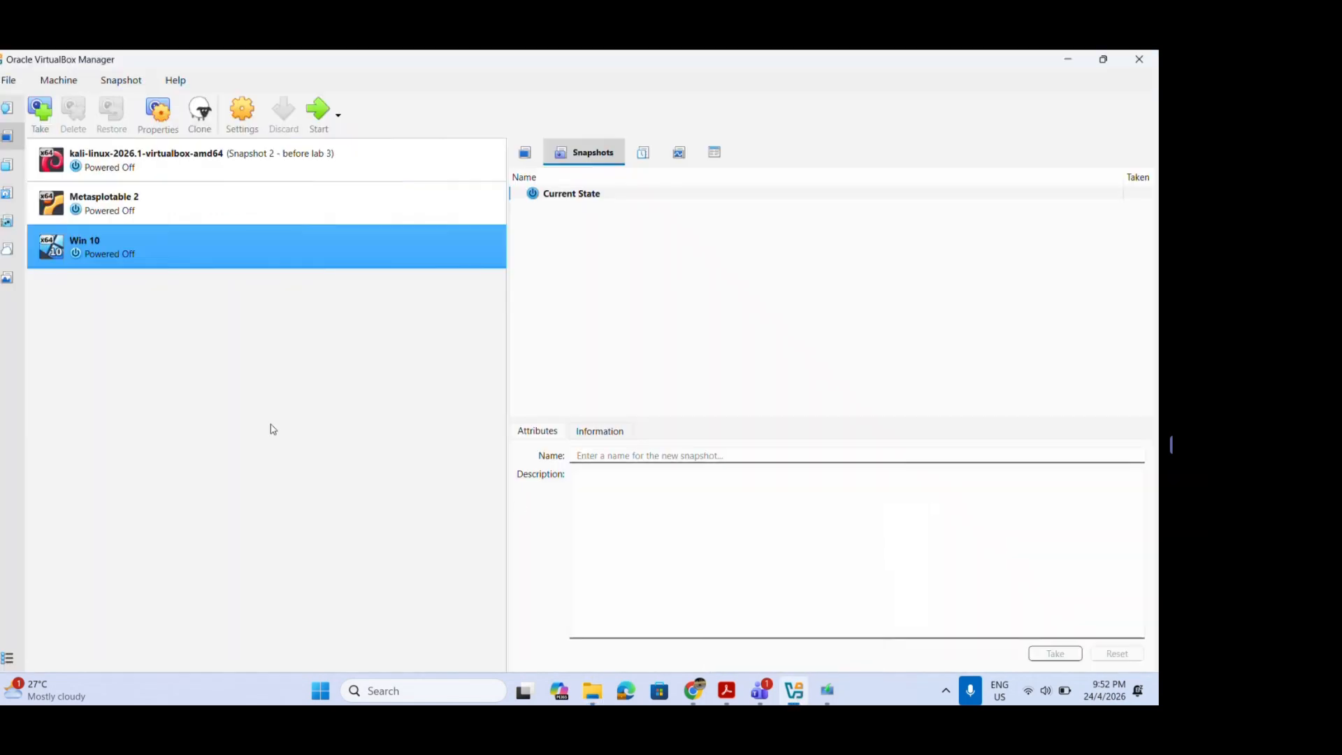
click(6, 109)
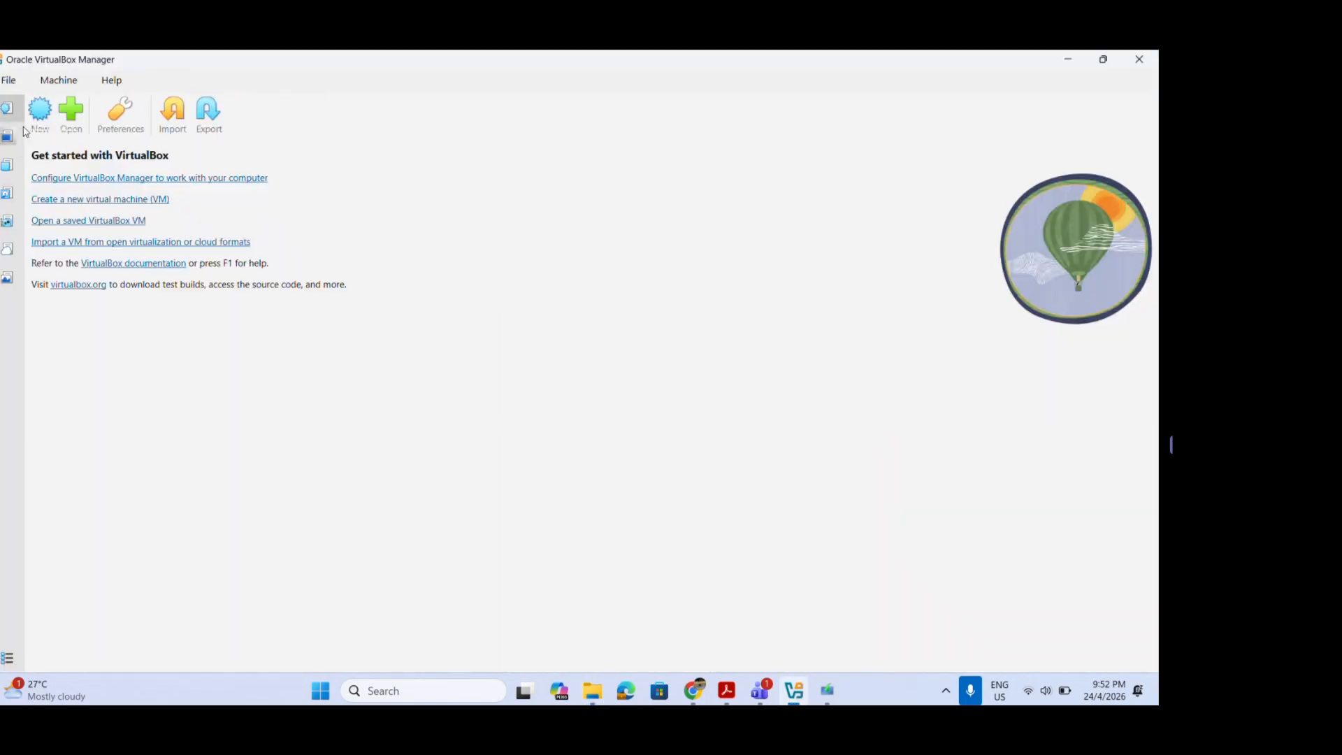
click(40, 112)
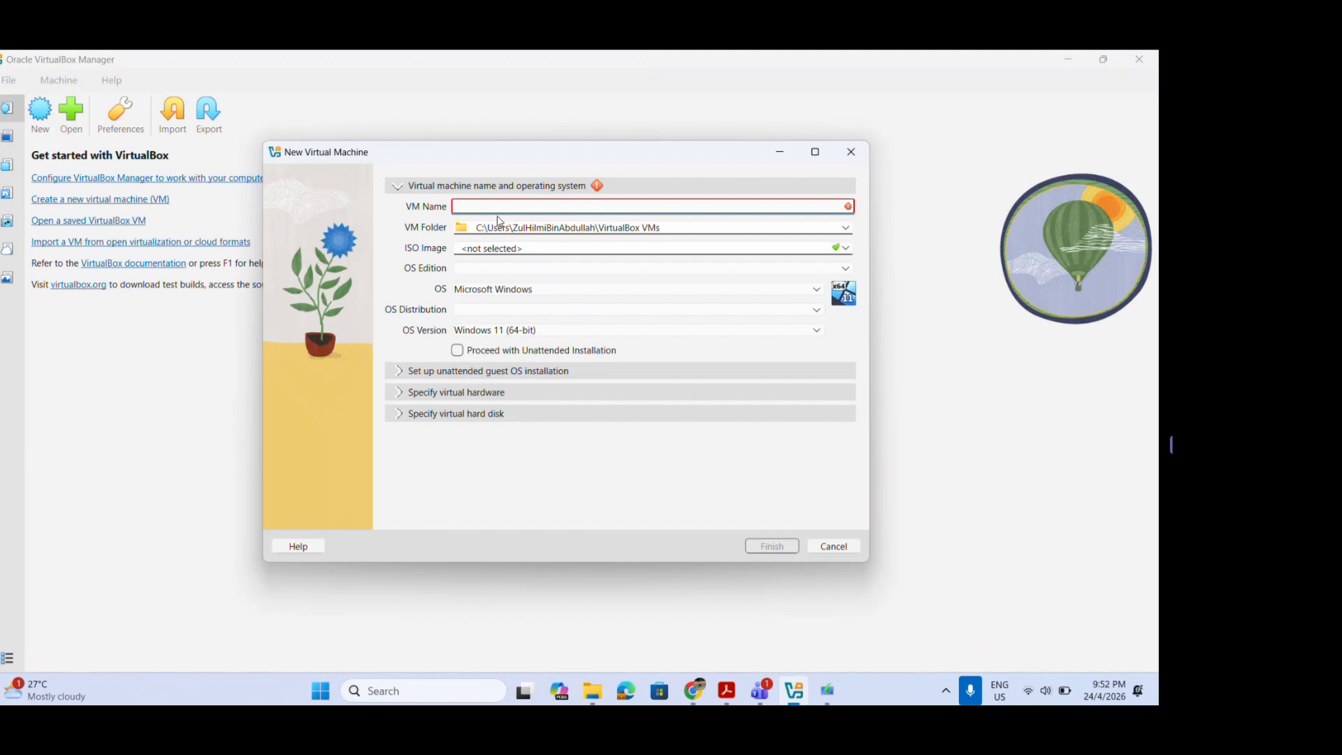
text(Windows 10 - 2nd Copy)
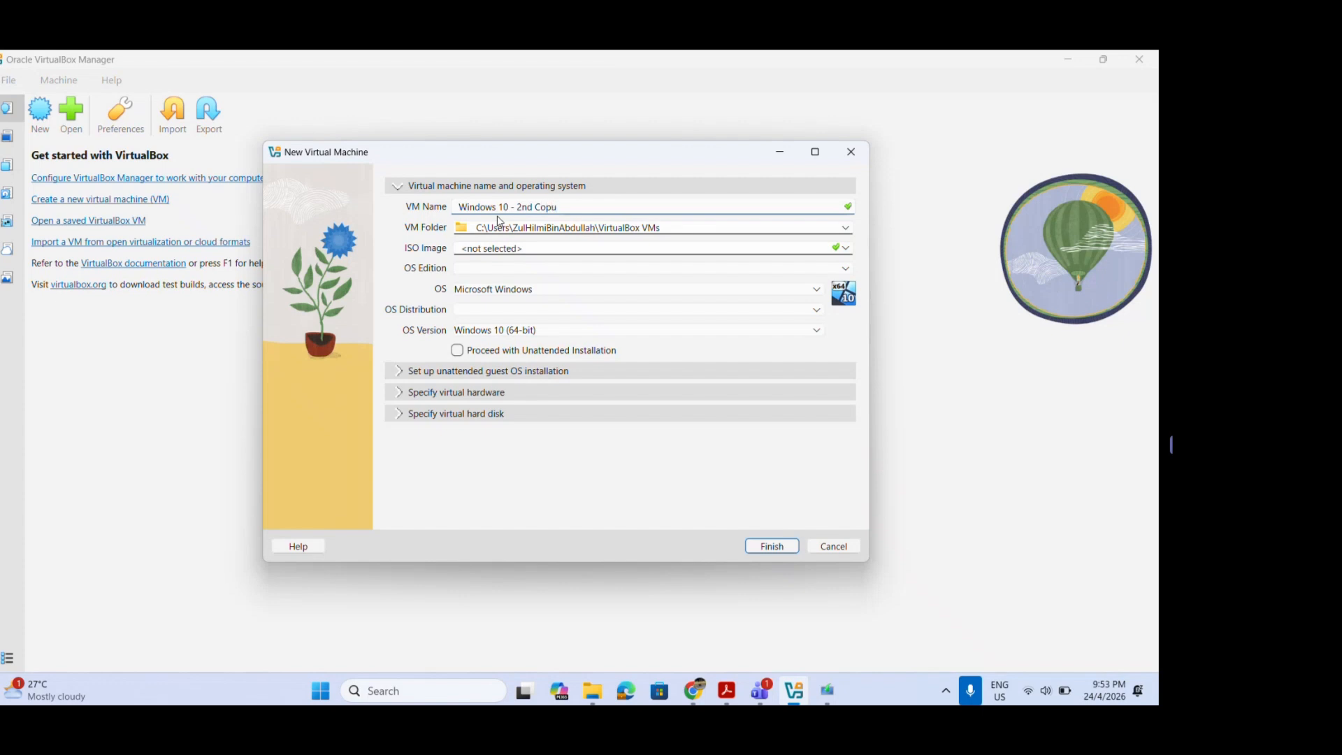
click(845, 228)
- Browse the VM folder picker to D:\VM OS on the DaTa (D:) drive
click(641, 258)
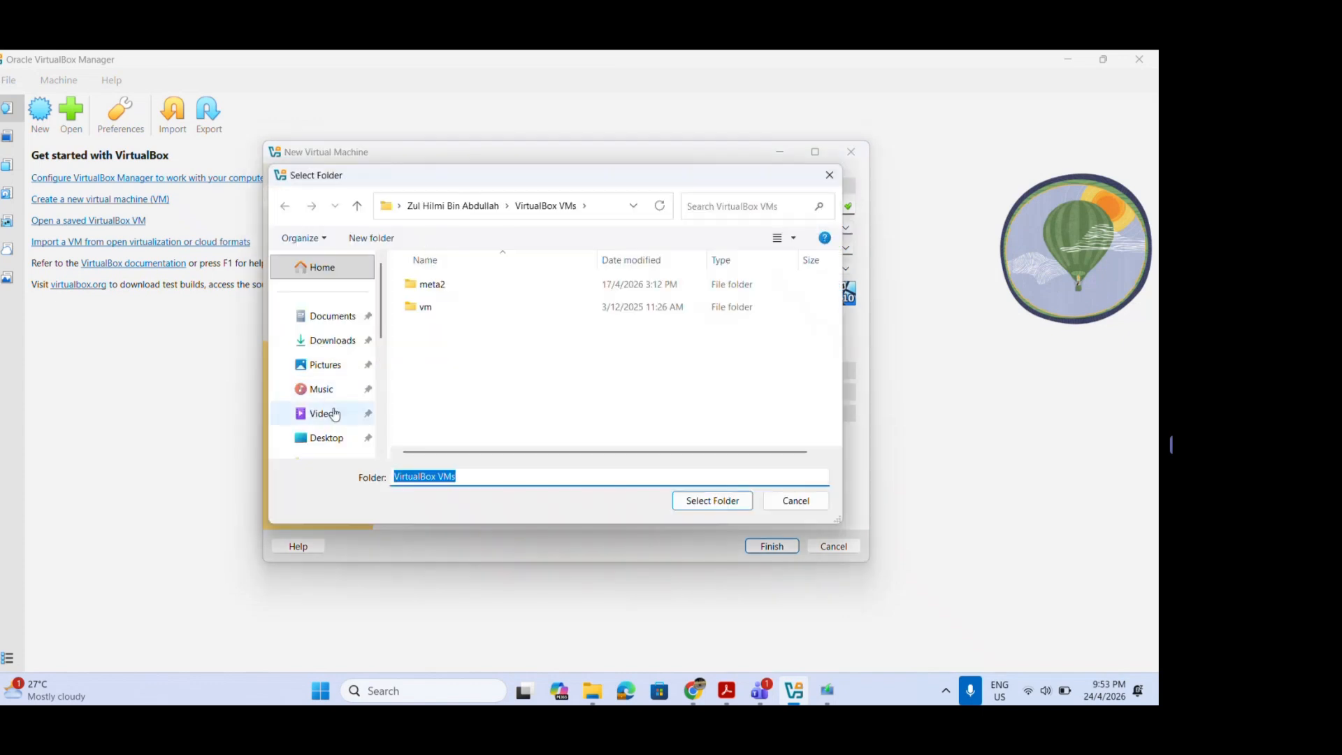
scroll(384, 329, down, 3)
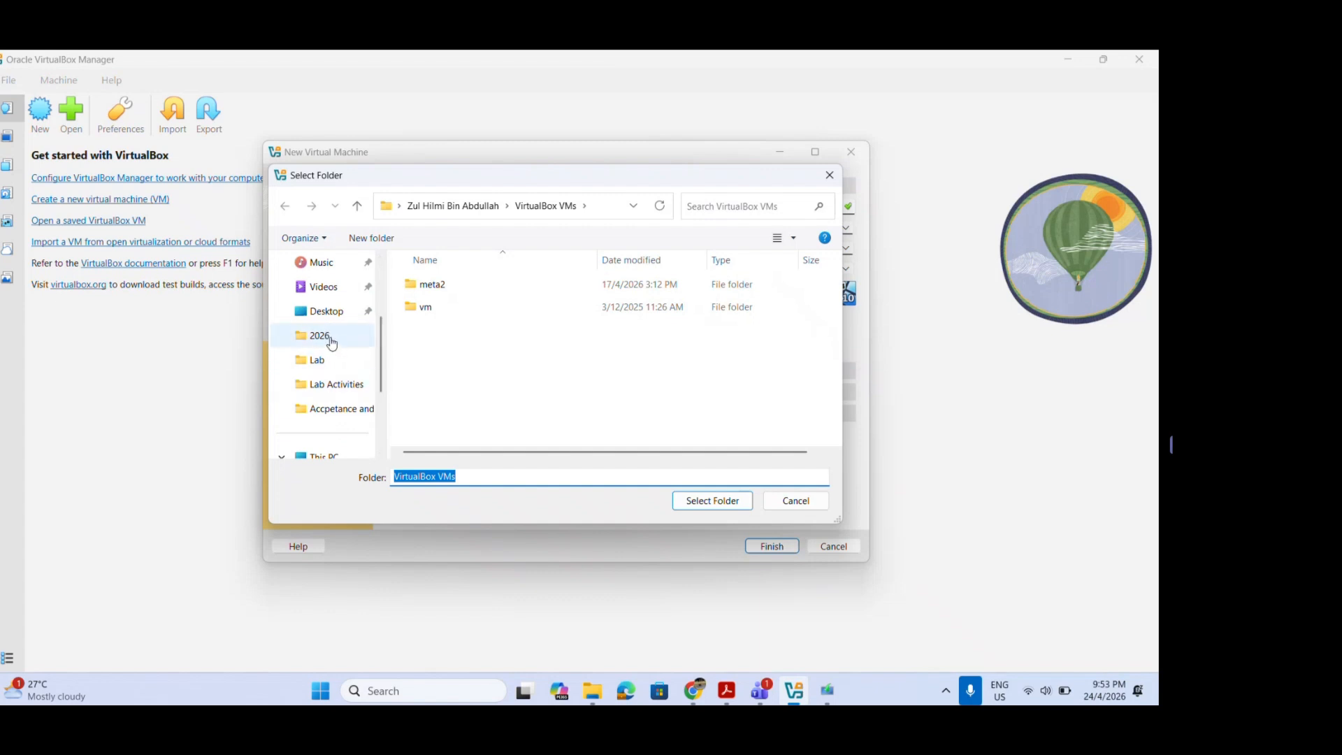
scroll(383, 380, down, 1)
scroll(383, 380, down, 3)
click(329, 409)
scroll(531, 405, down, 3)
scroll(552, 390, down, 1)
double_click(488, 436)
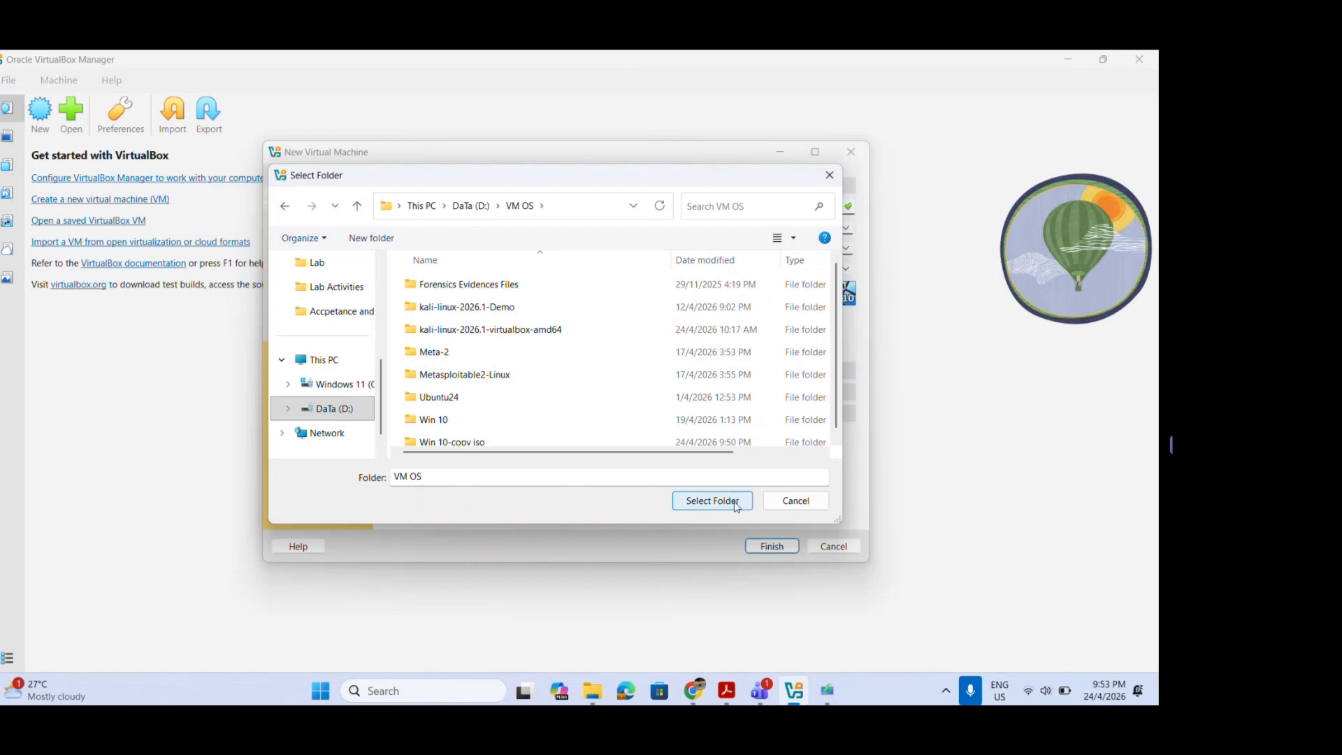
scroll(839, 372, down, 1)
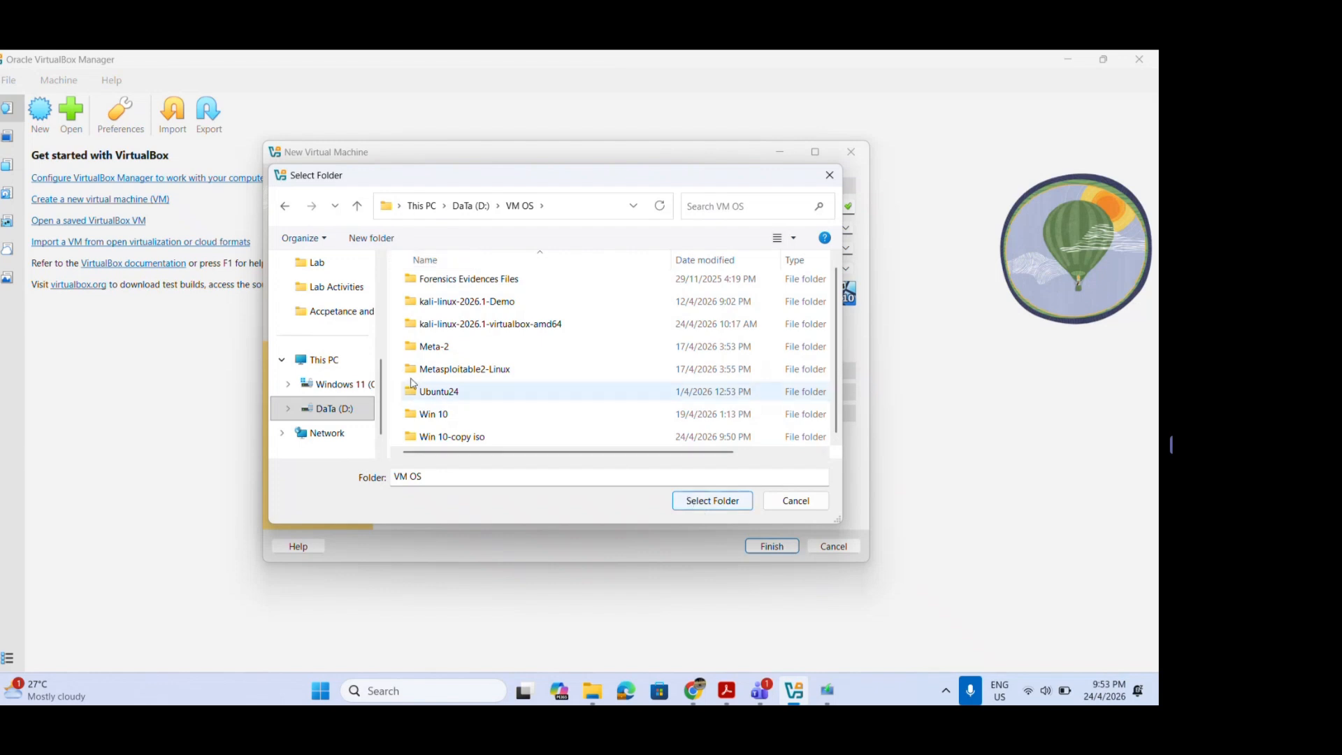
drag(515, 181, 522, 235)
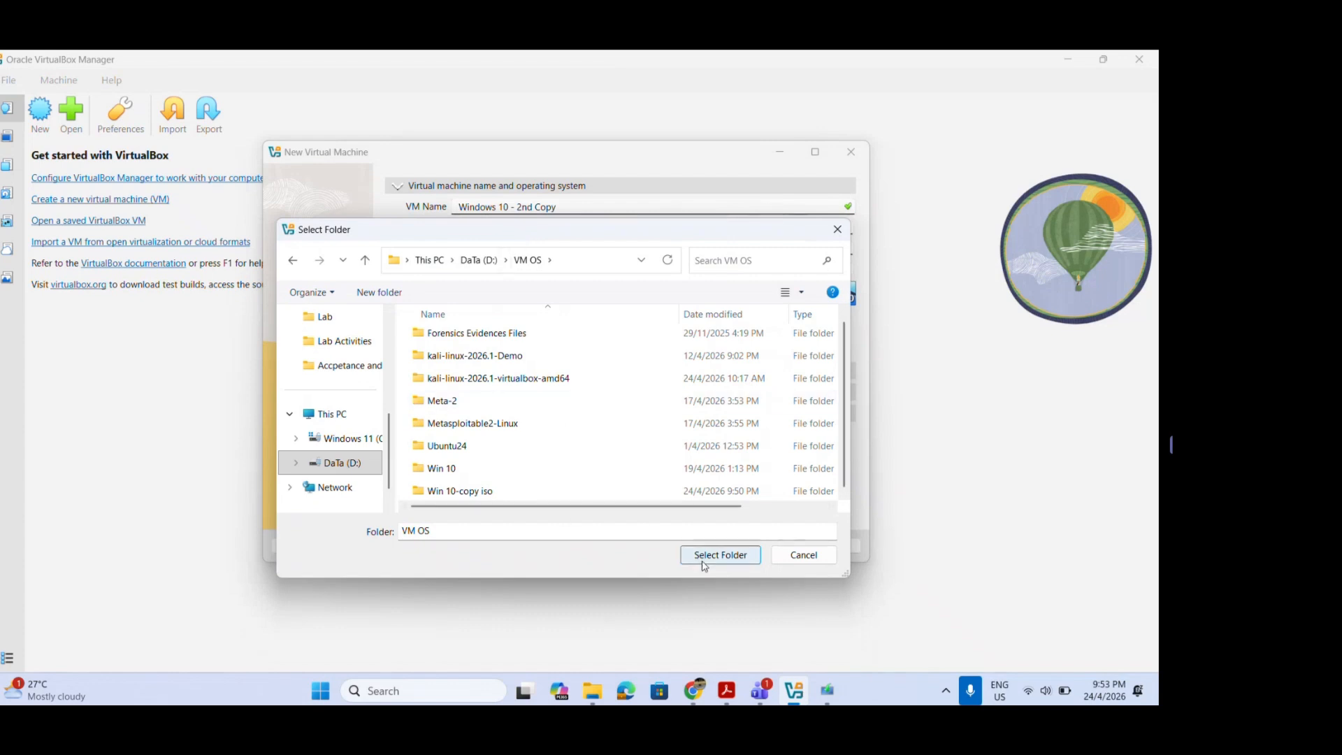
- Create a new 'Win 10 - 2nd Copy' folder there and select it as the VM folder
click(378, 293)
text(Win 10 - 2nd Copy)
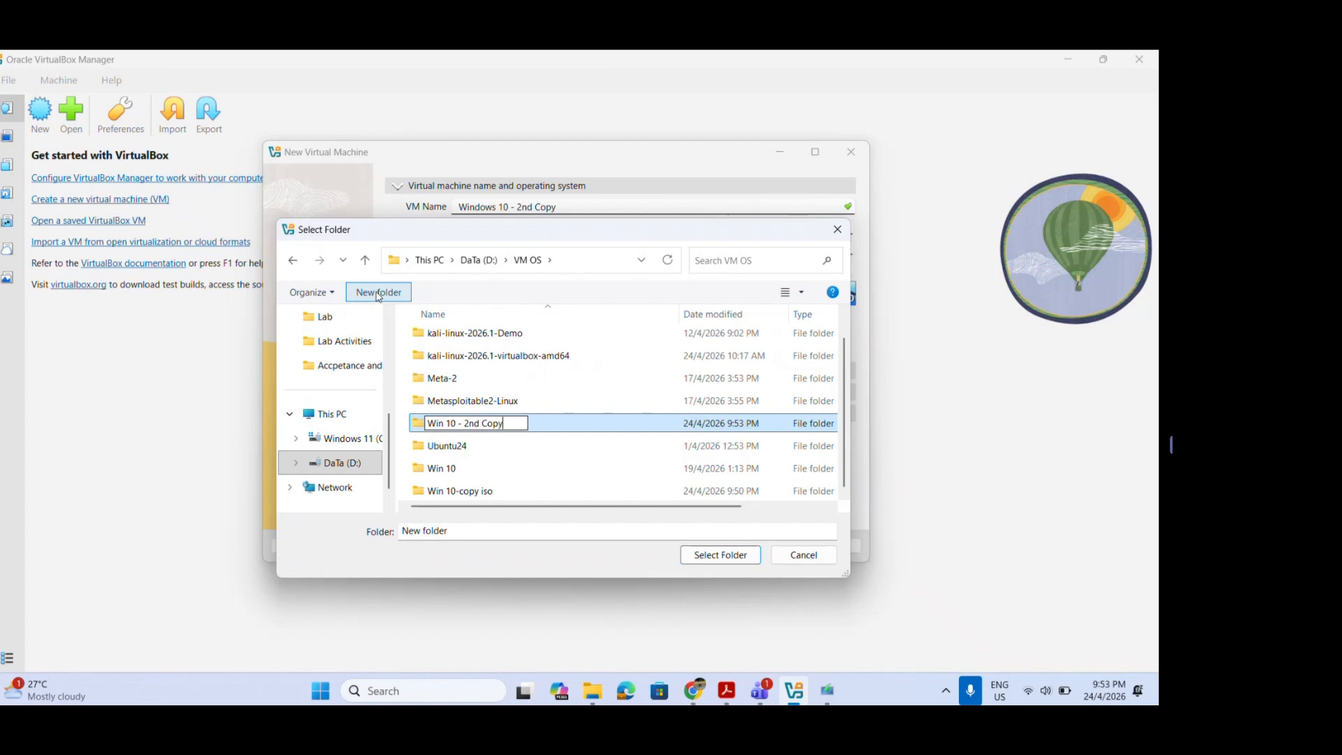
key(Return)
key(Return)
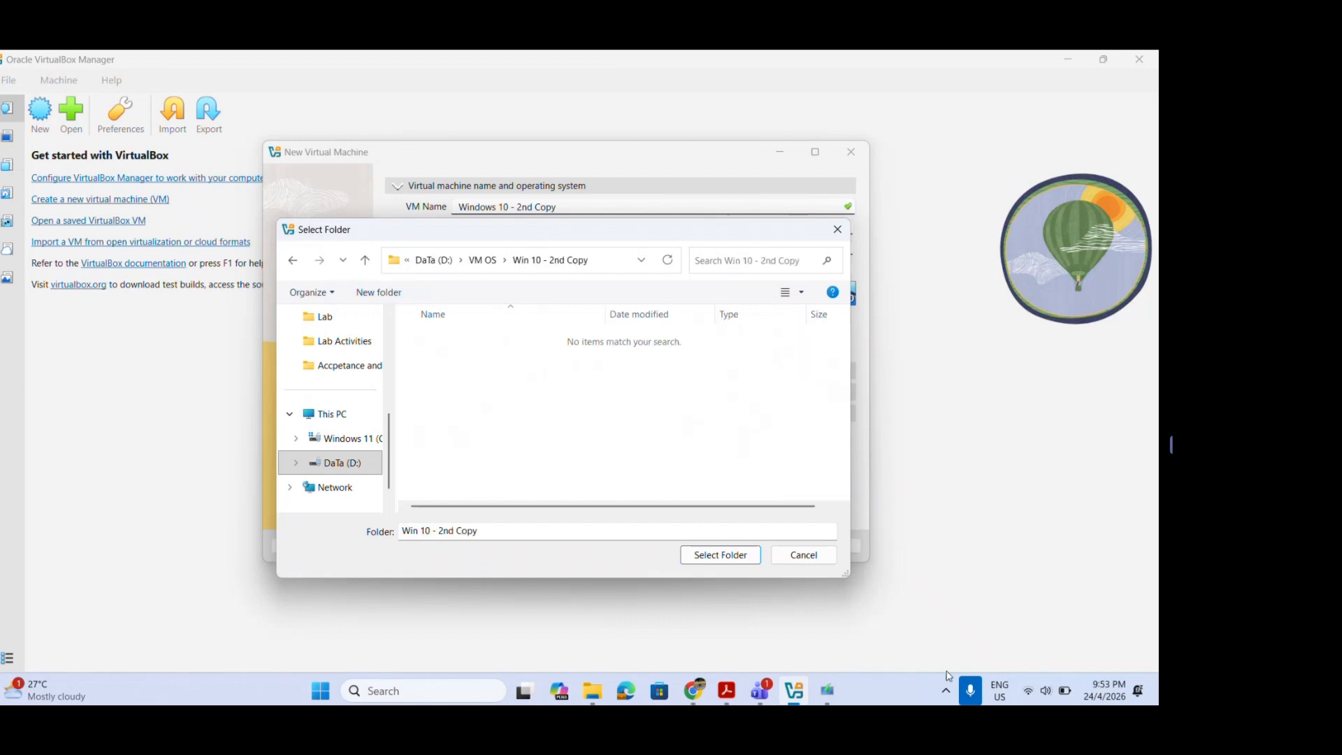
click(708, 556)
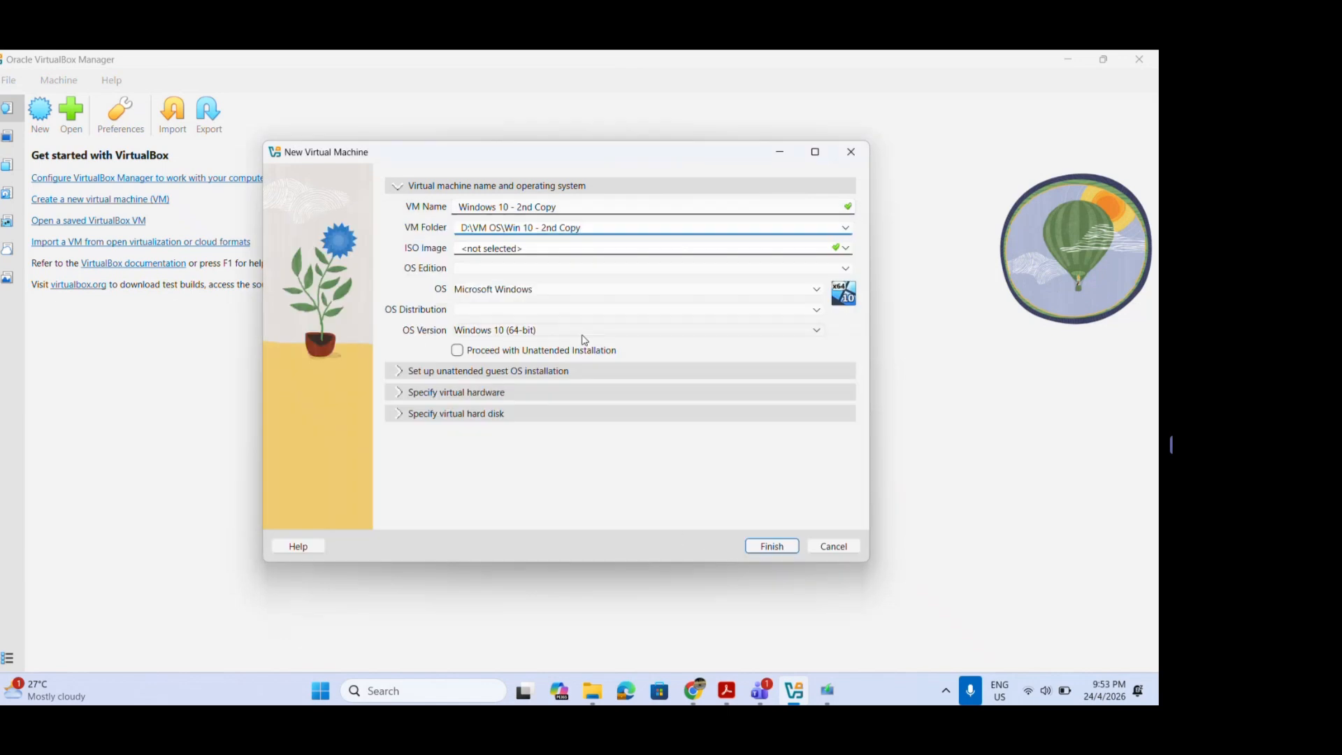
- Attach D:\VM OS\Windows-10-64bit.iso as the ISO image and turn off unattended installation
click(847, 249)
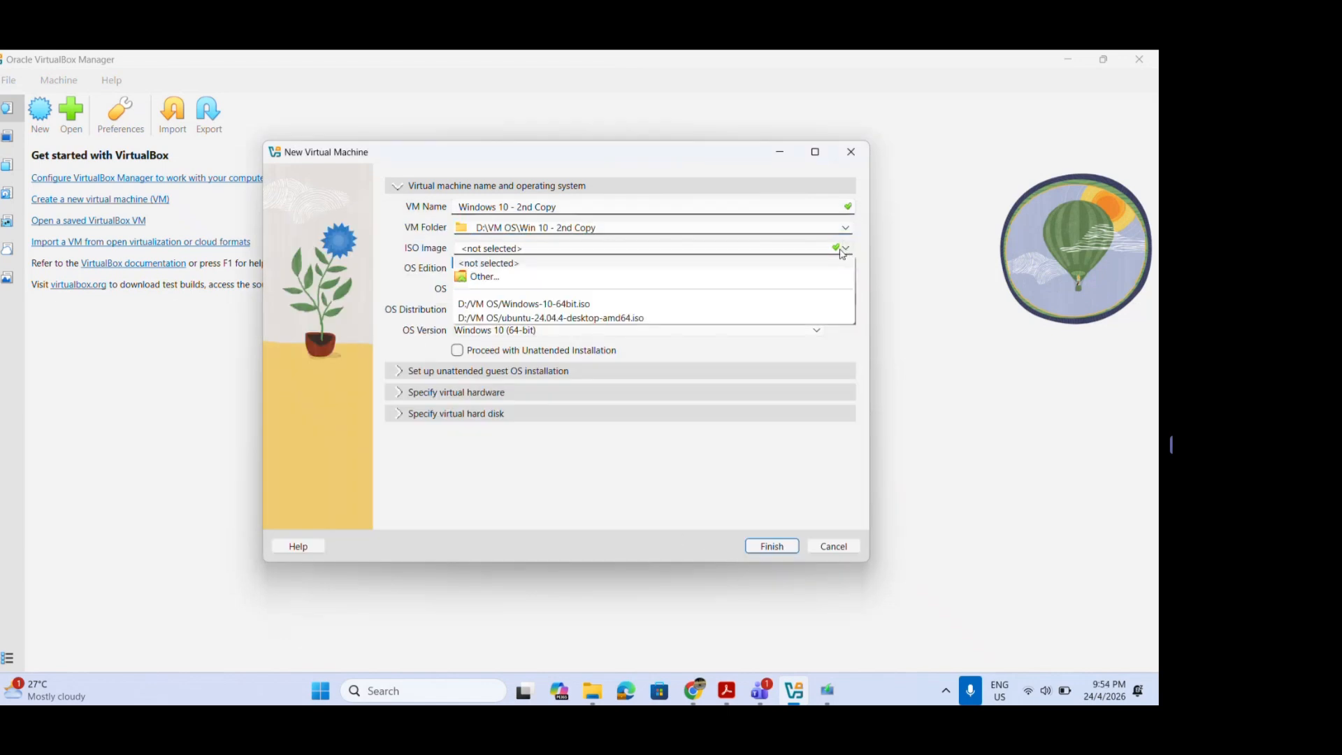
click(565, 308)
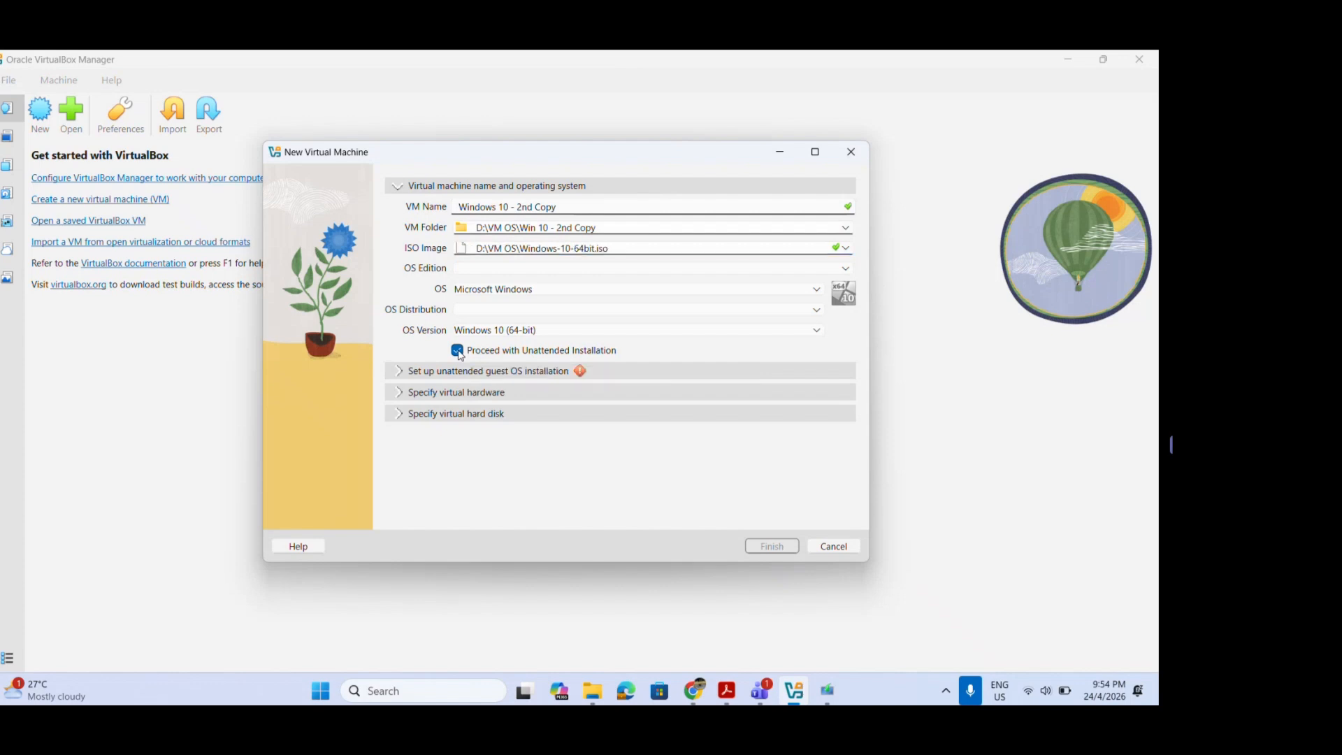
click(459, 351)
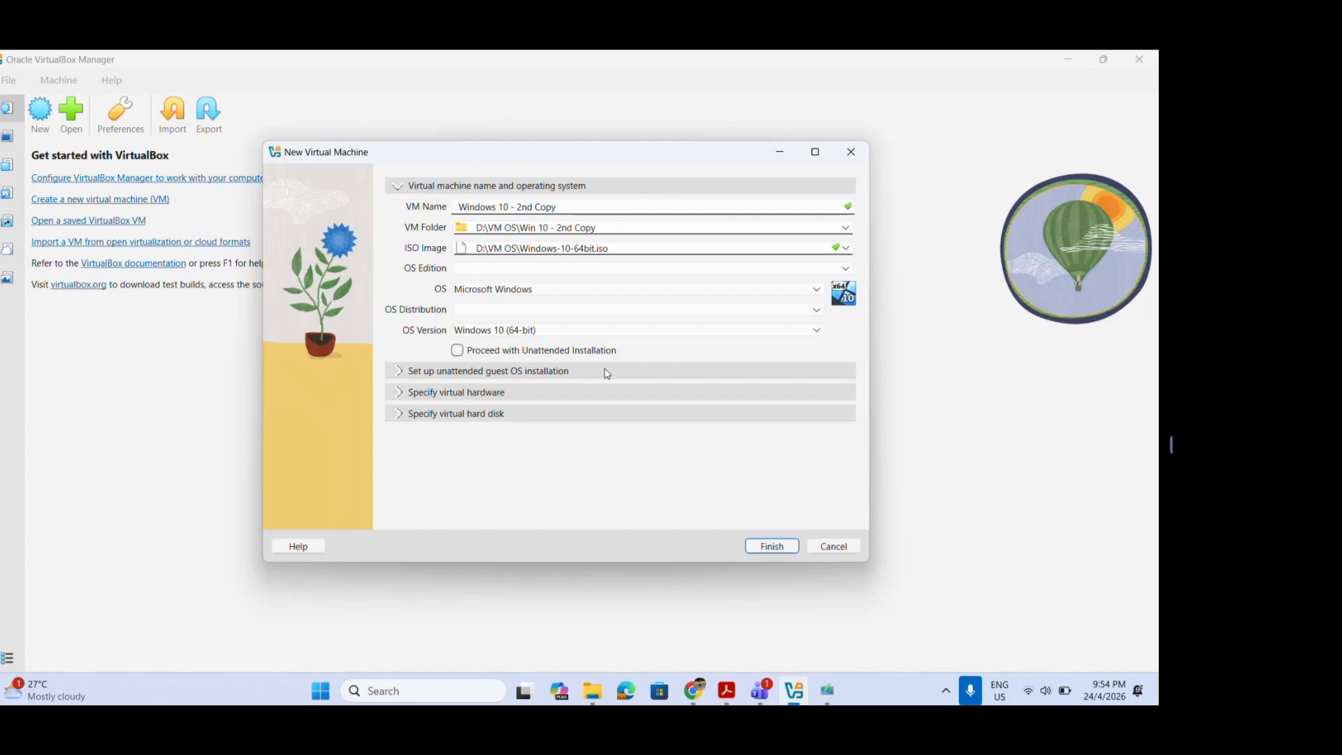
- Give the new VM 2 CPUs and a 20.62 GB virtual hard disk, then finish creating it
click(400, 374)
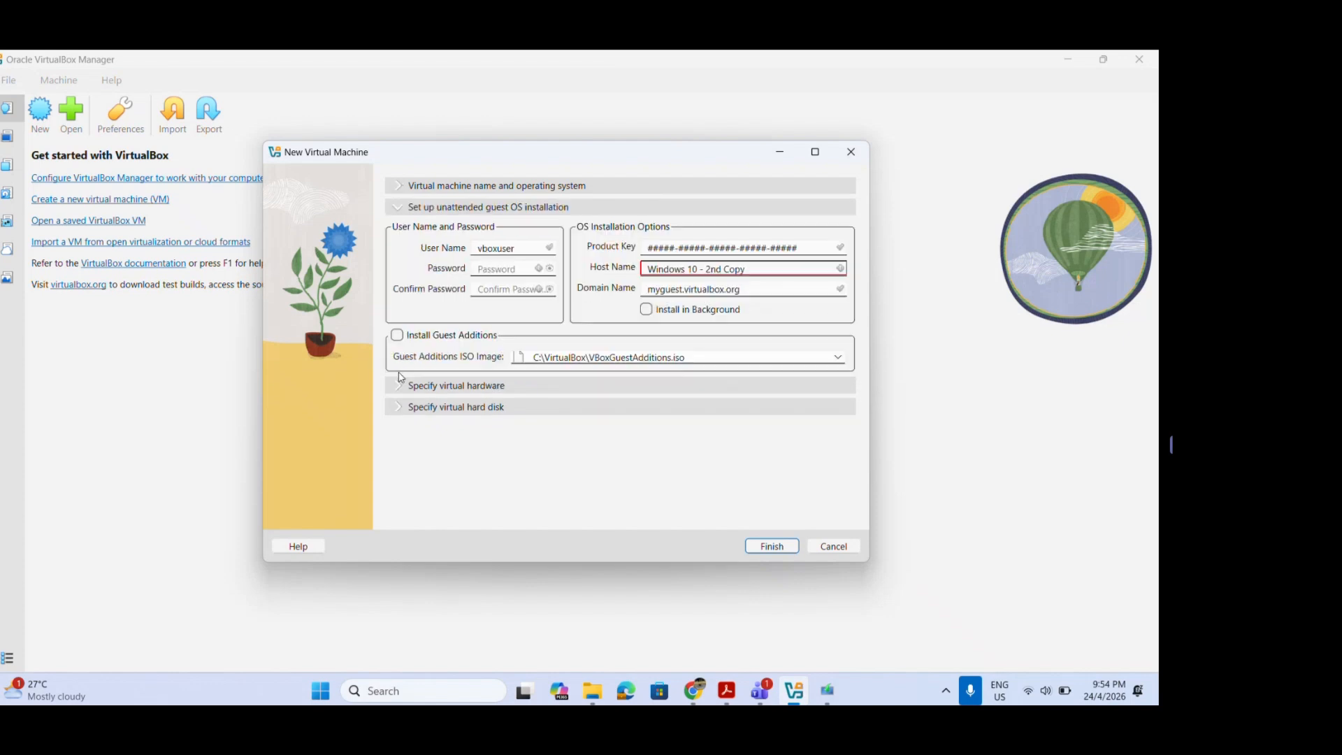
click(400, 386)
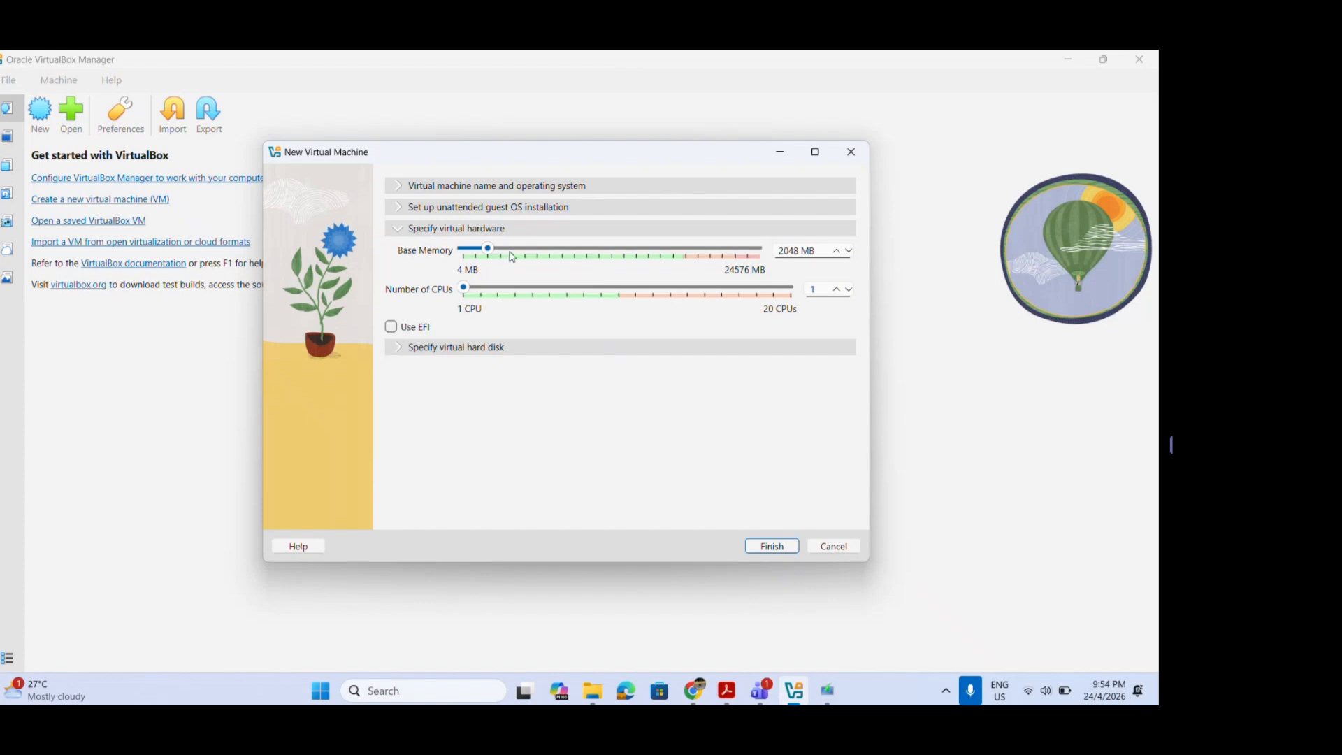
click(506, 296)
drag(498, 287, 514, 255)
click(401, 345)
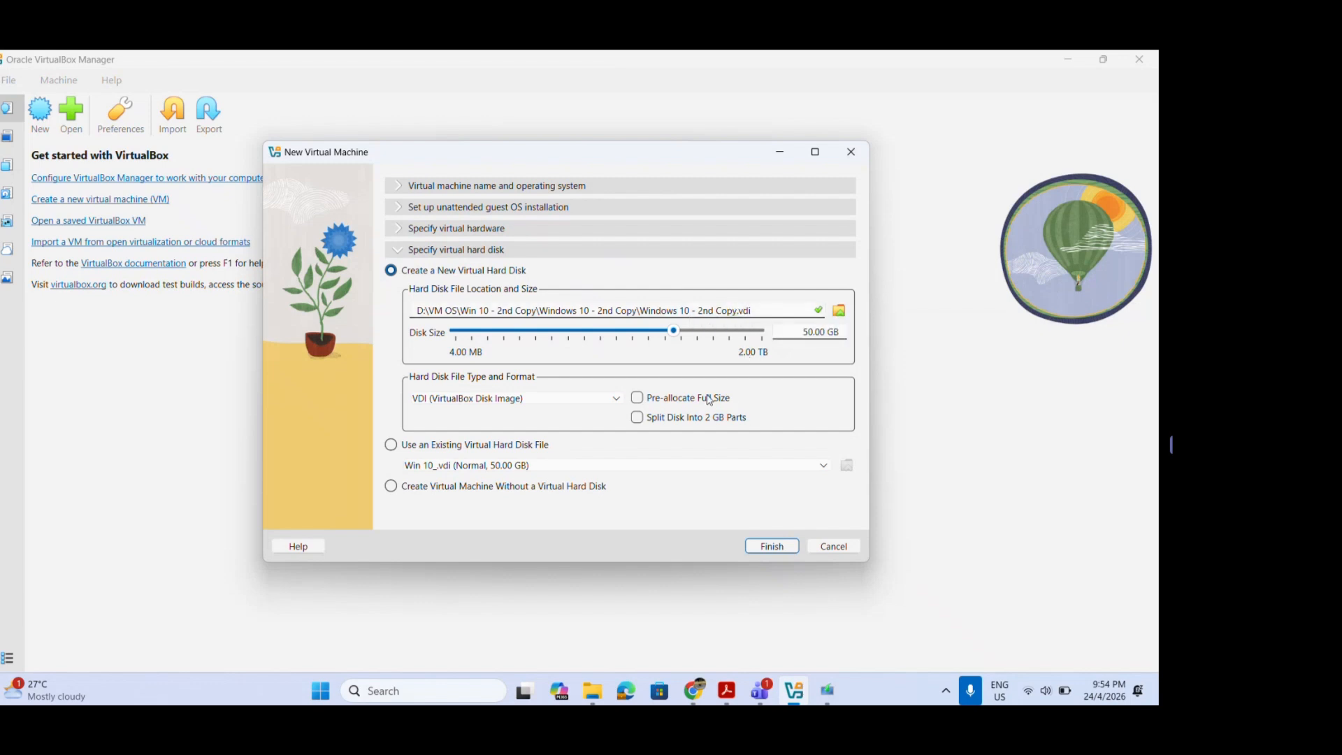
mouse_move(674, 331)
mouse_down()
mouse_move(632, 334)
mouse_move(657, 334)
mouse_up()
click(772, 547)
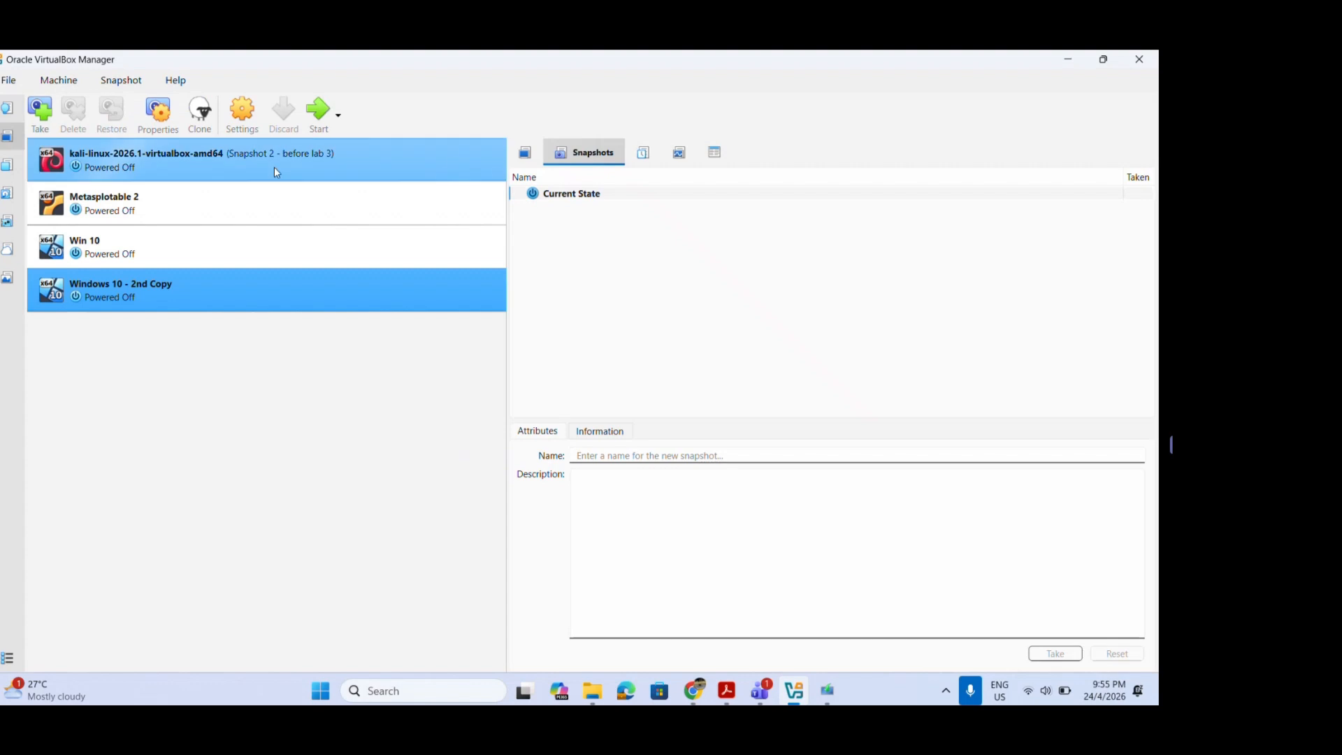
- Confirm in Settings that the network adapter stays on NAT, then start Windows 10 - 2nd Copy
click(238, 120)
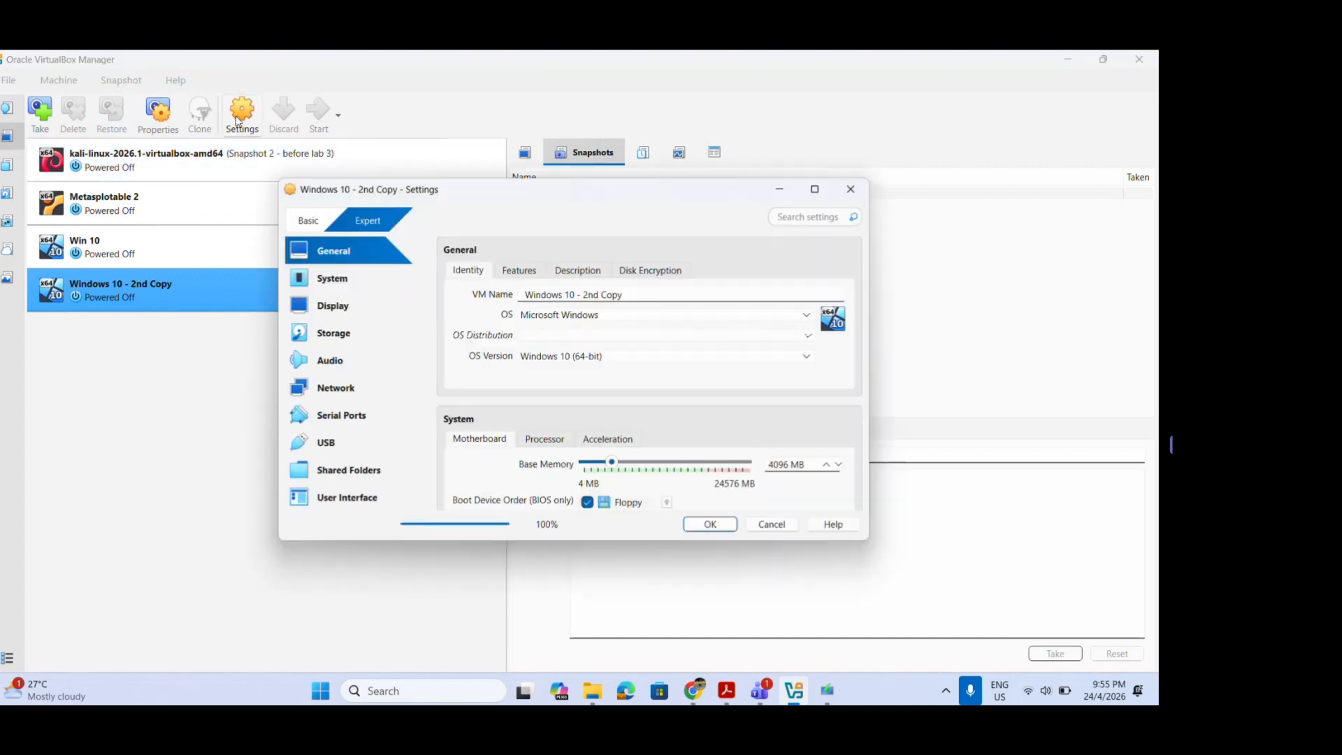
click(332, 390)
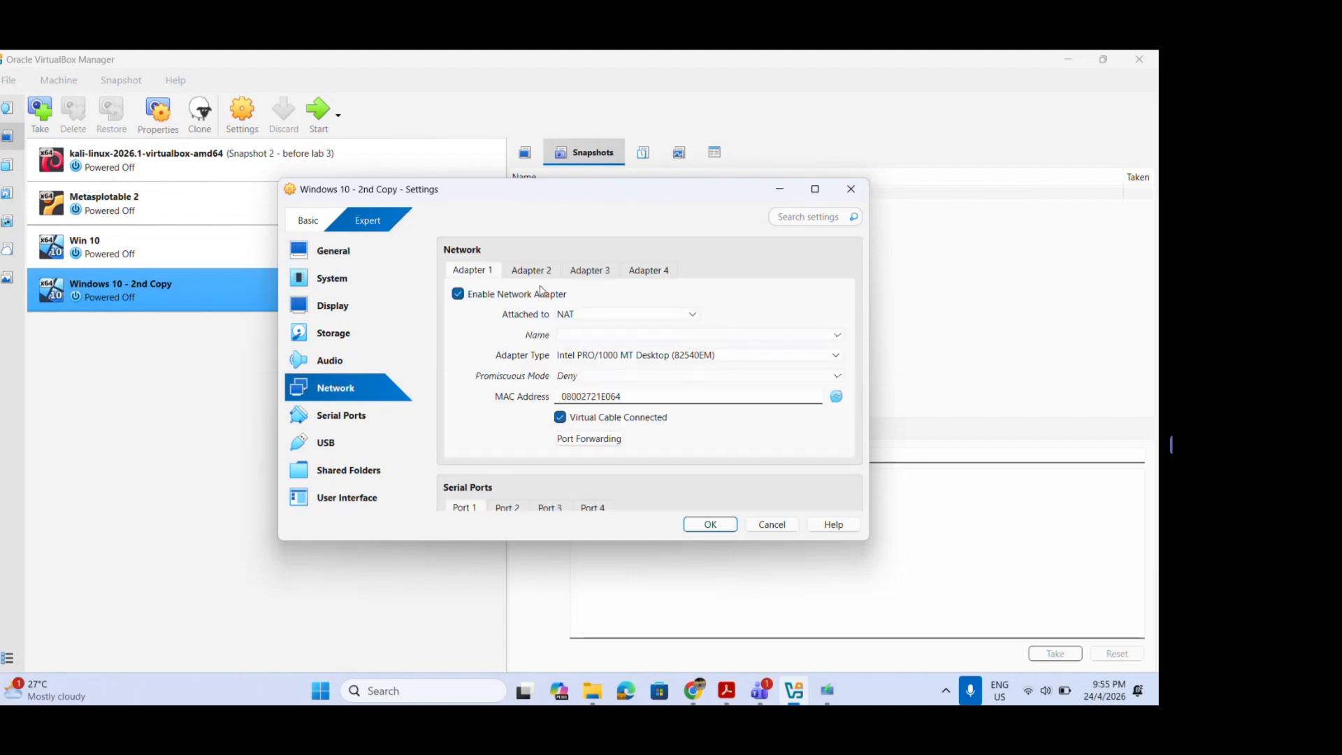
click(850, 190)
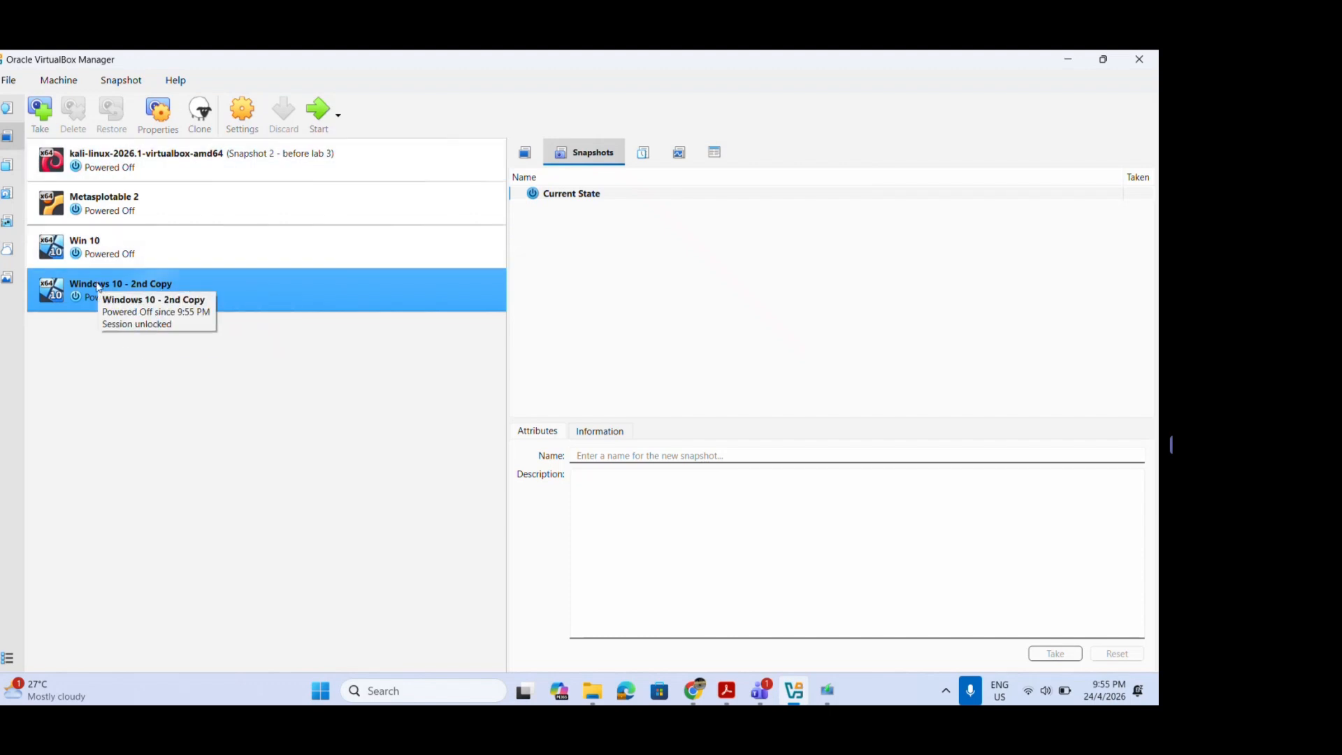
click(318, 112)
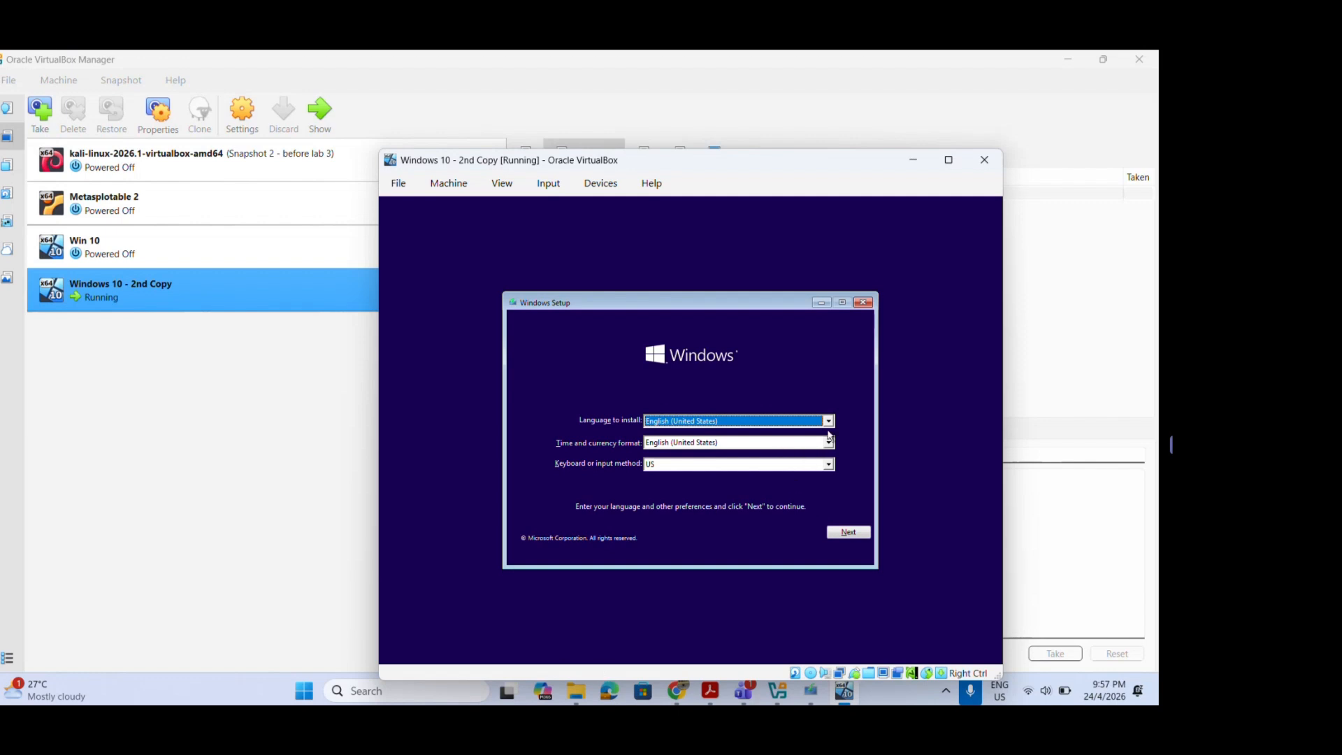
- Open the time and currency format list and scroll through its options
click(852, 536)
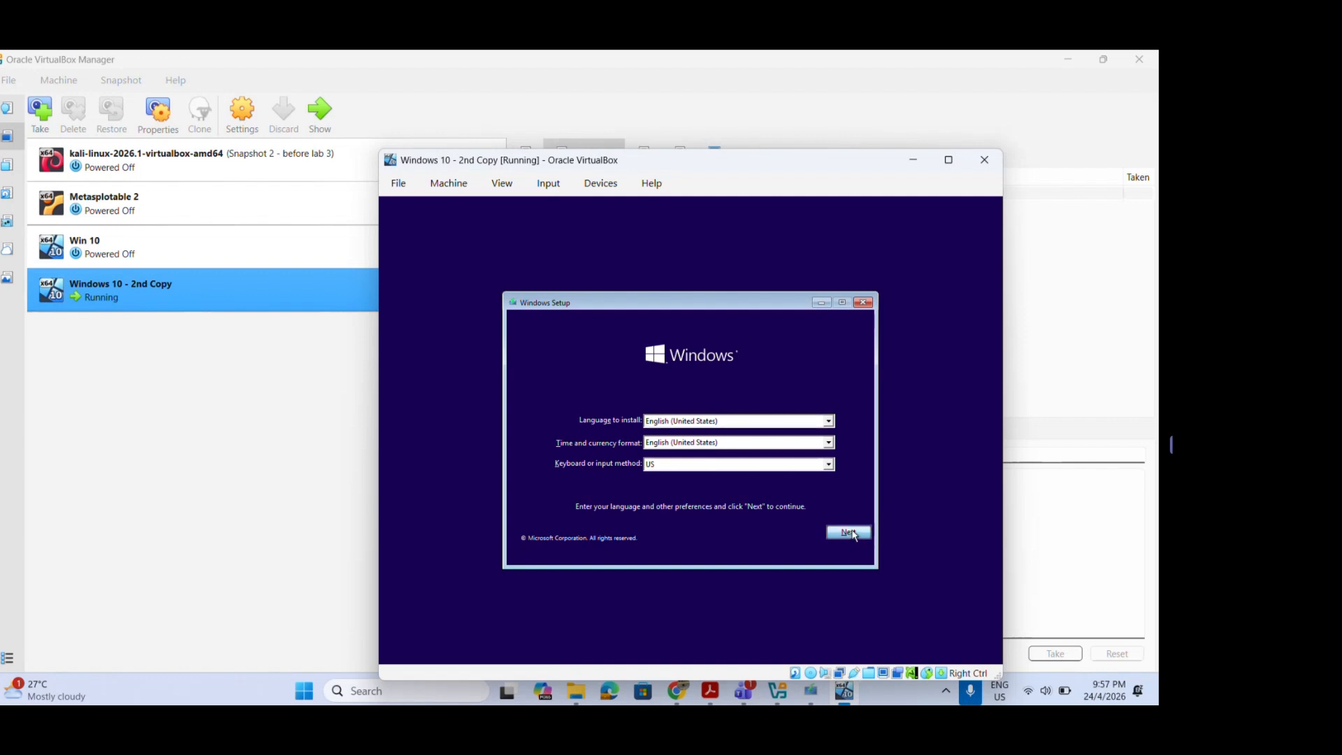
click(829, 443)
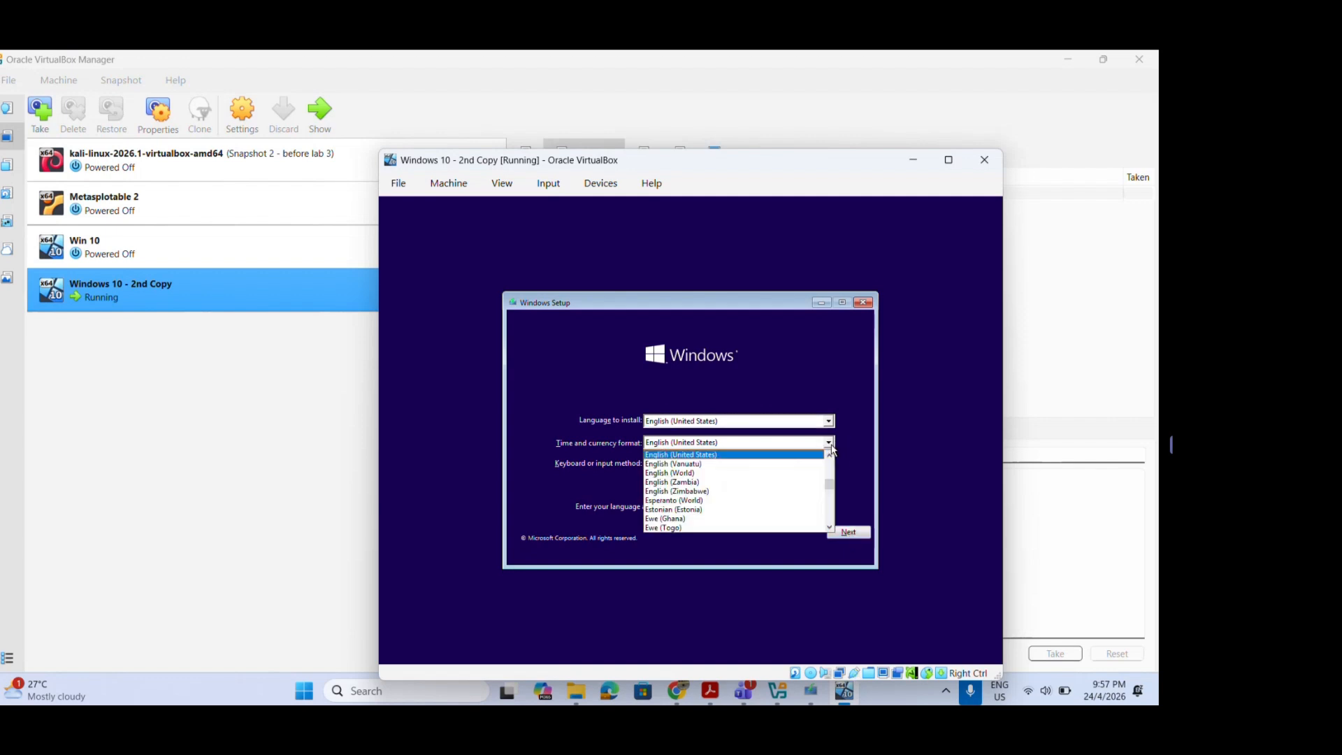
click(829, 492)
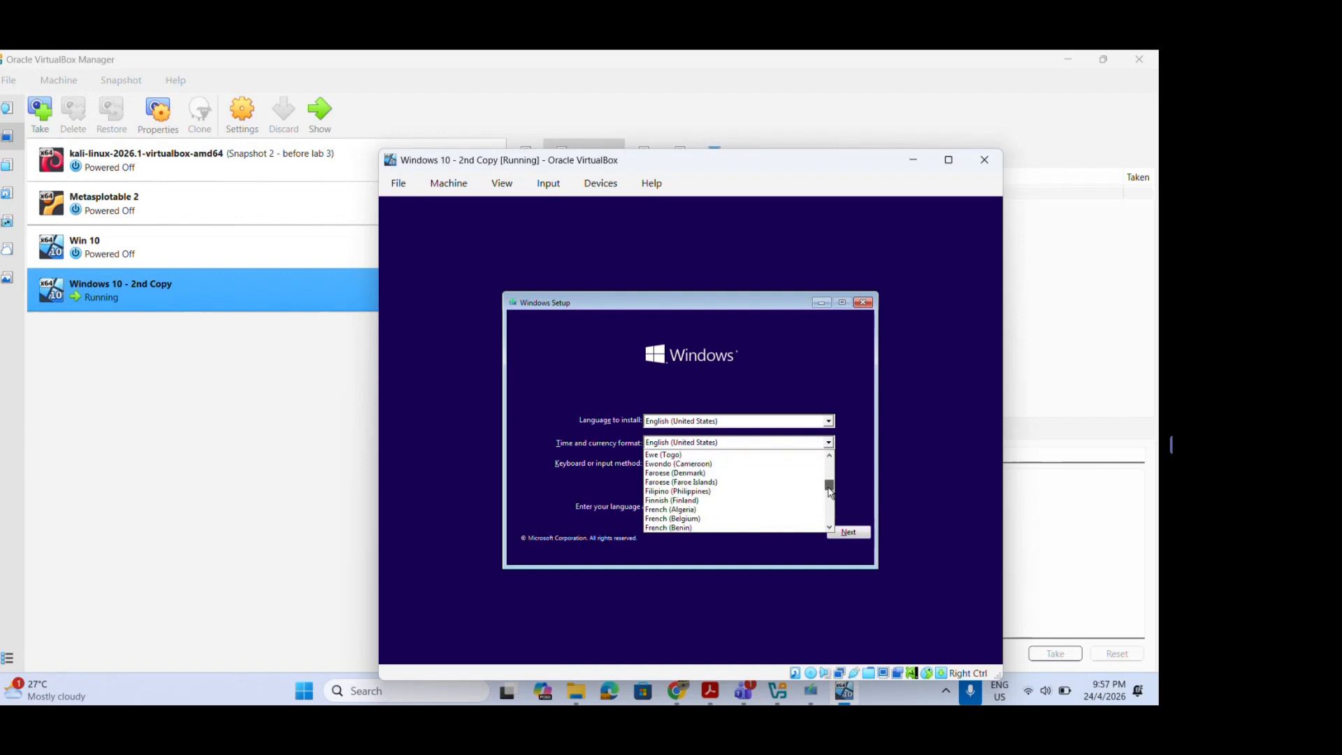
drag(829, 489, 830, 495)
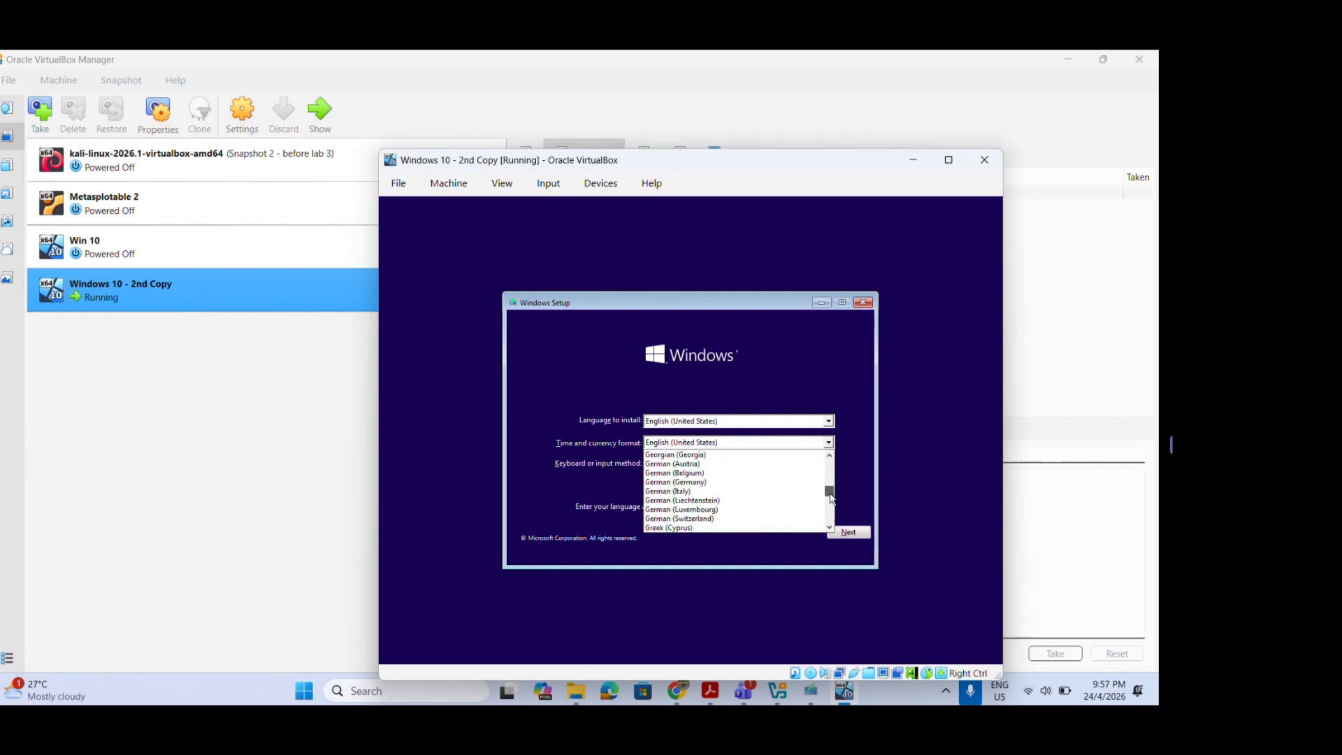
scroll(830, 497, down, 2)
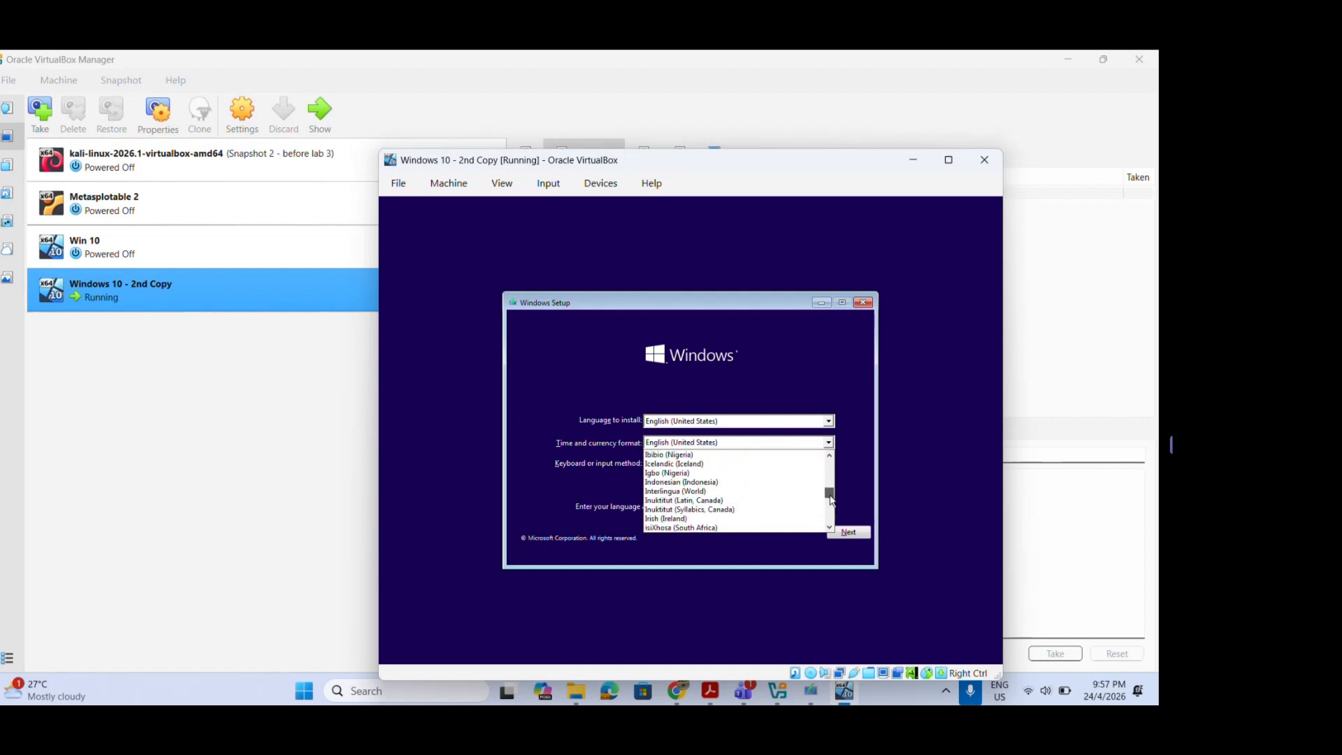
drag(831, 497, 831, 507)
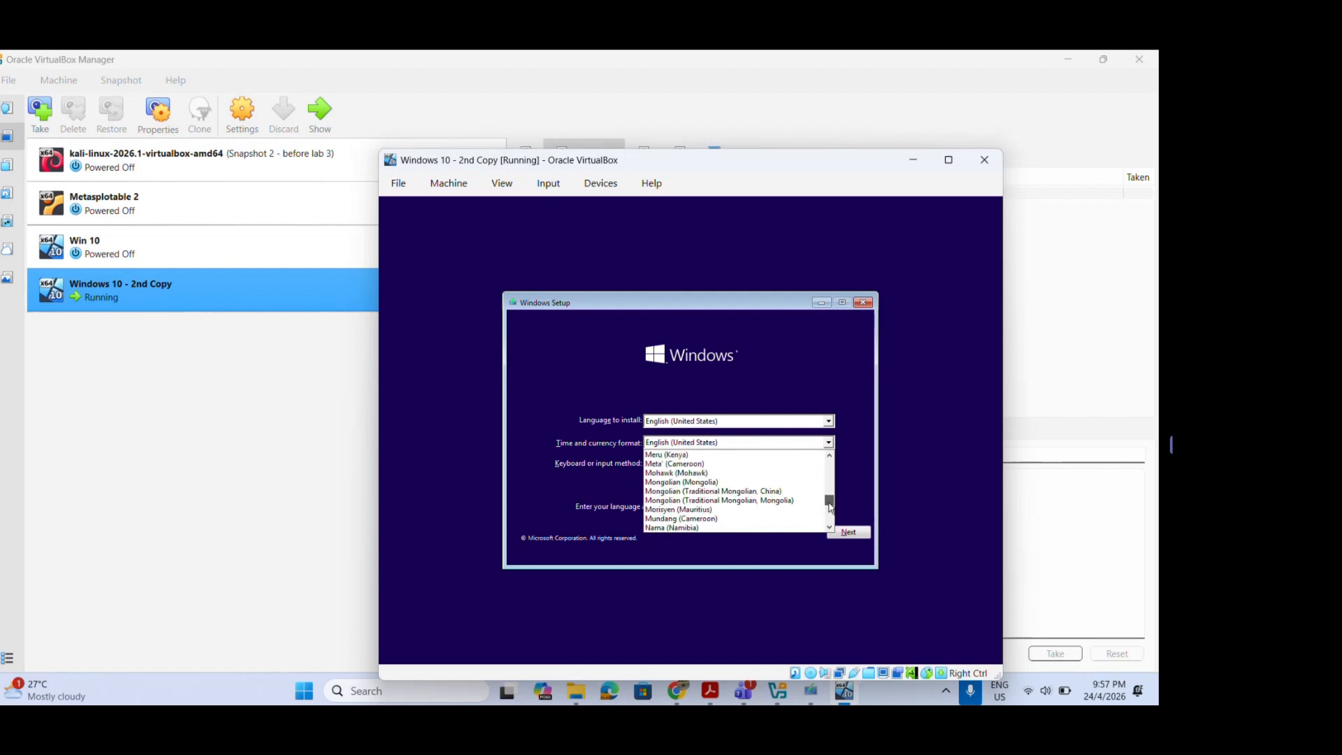
- Select Malay (Malaysia) as time and currency format, keep English and US keyboard, and continue
click(830, 455)
click(830, 455)
click(830, 455)
click(829, 455)
click(830, 455)
click(829, 455)
click(829, 455)
click(830, 455)
click(830, 455)
click(830, 455)
click(830, 455)
click(830, 455)
click(830, 455)
click(830, 455)
click(829, 455)
click(829, 455)
click(829, 455)
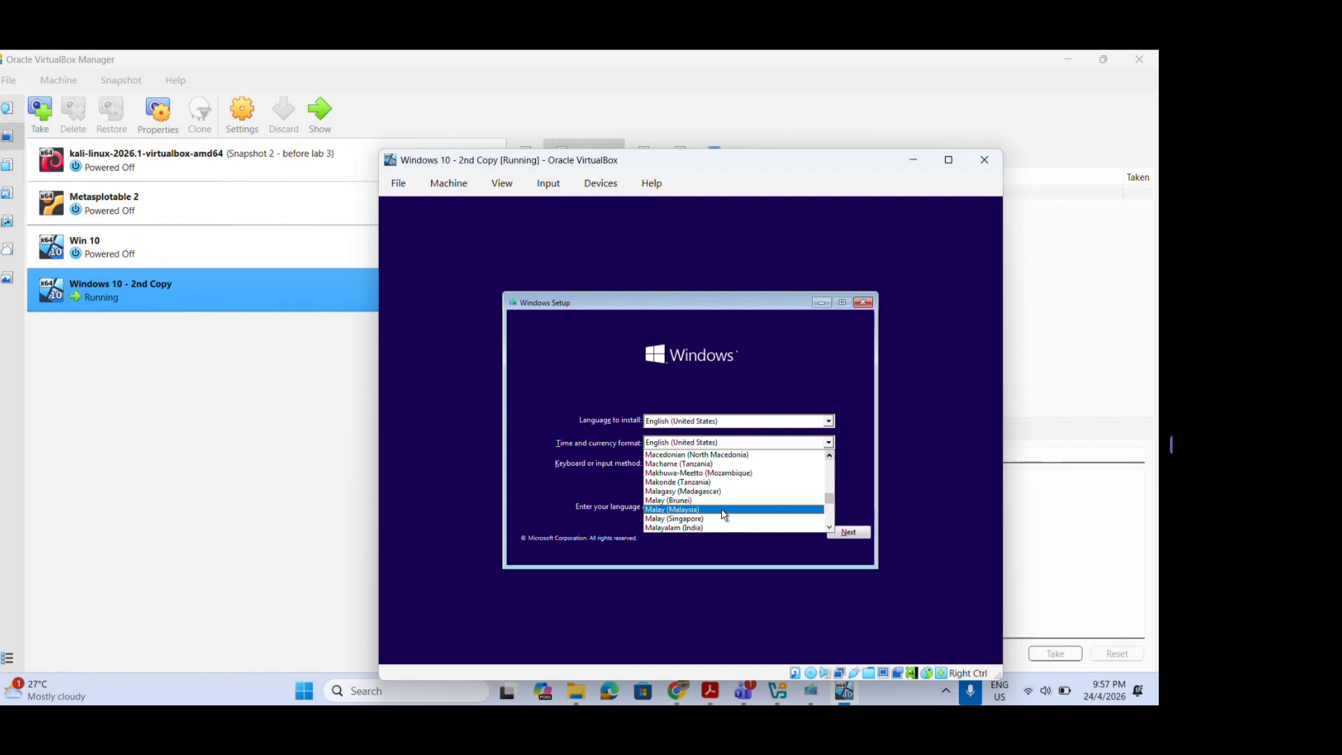
click(724, 510)
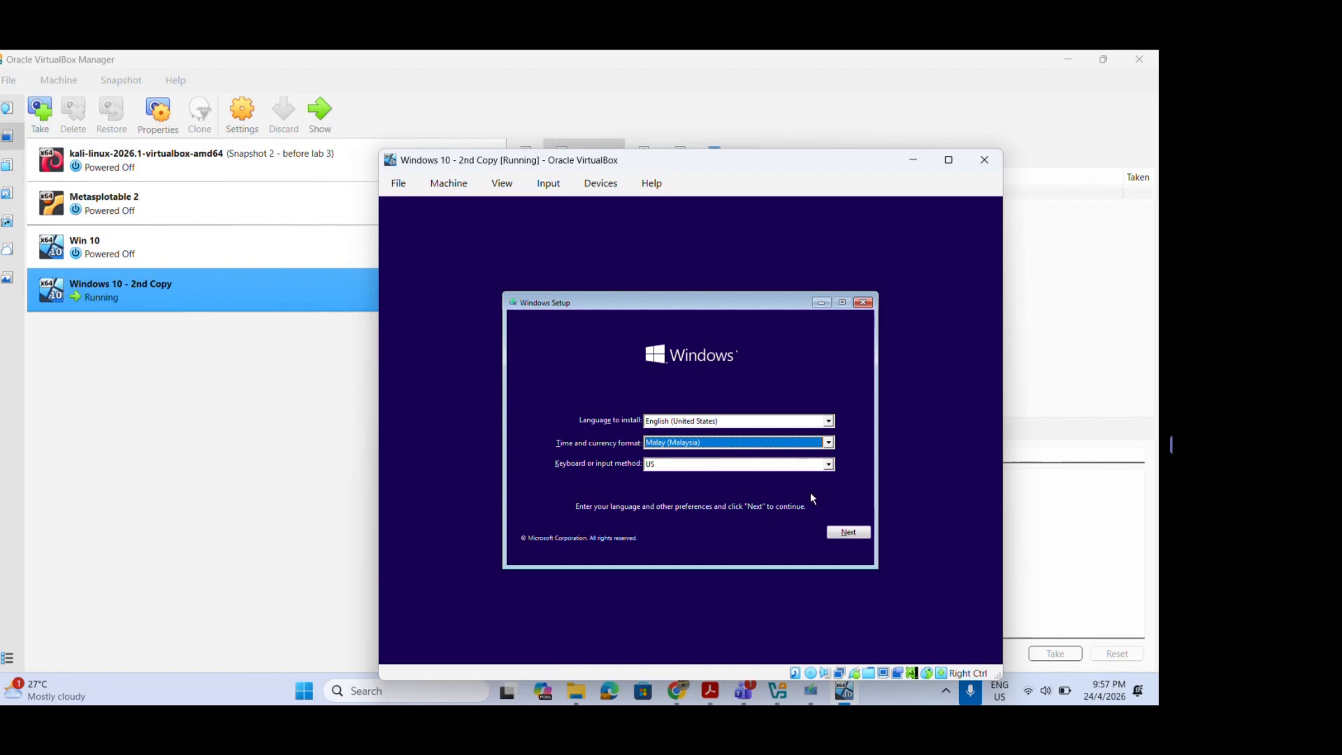
click(864, 536)
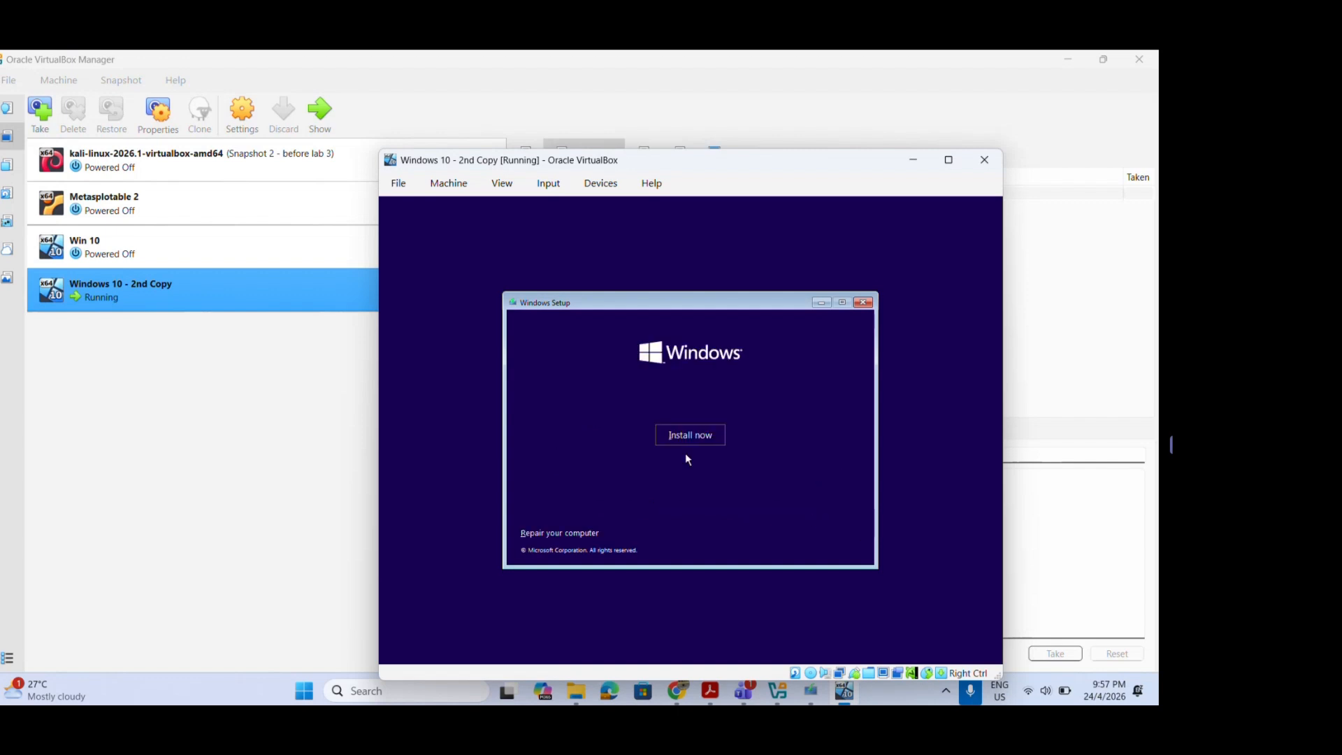
- Start Install now and skip activation with 'I don't have a product key'
click(688, 437)
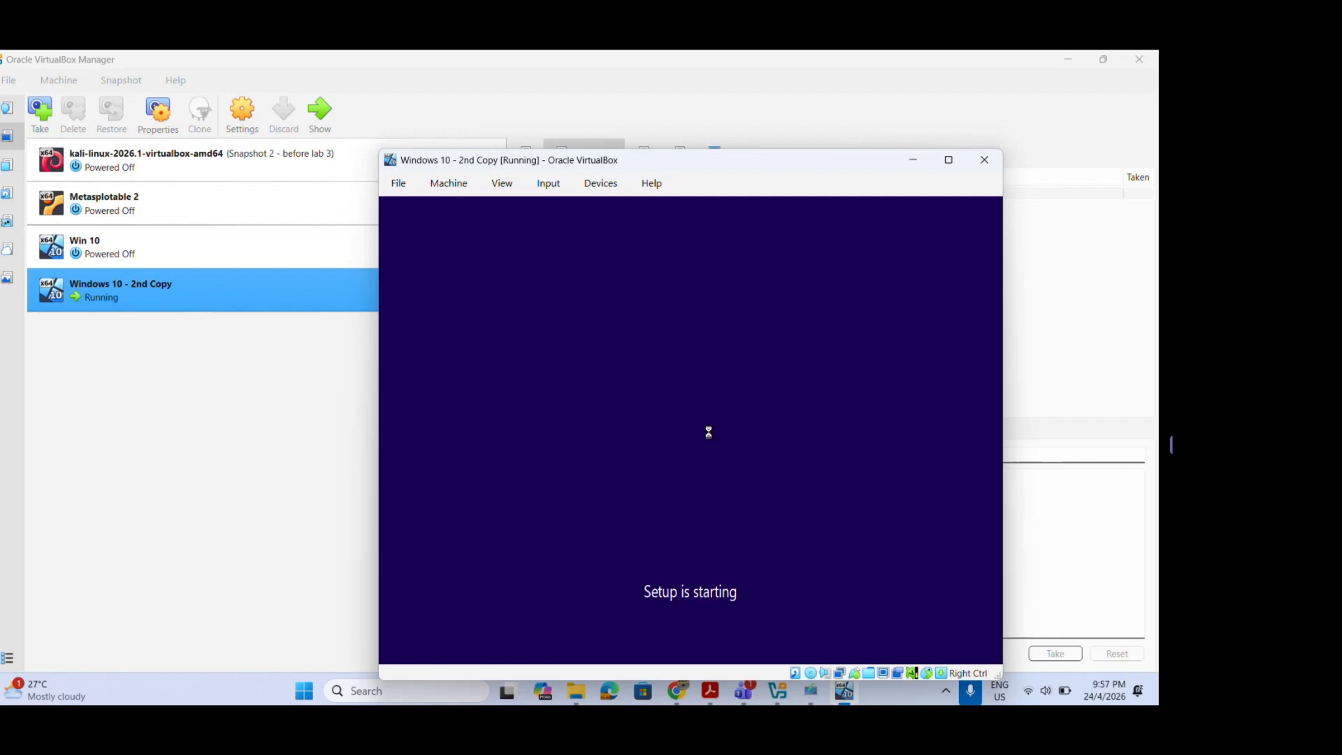
drag(727, 159, 683, 123)
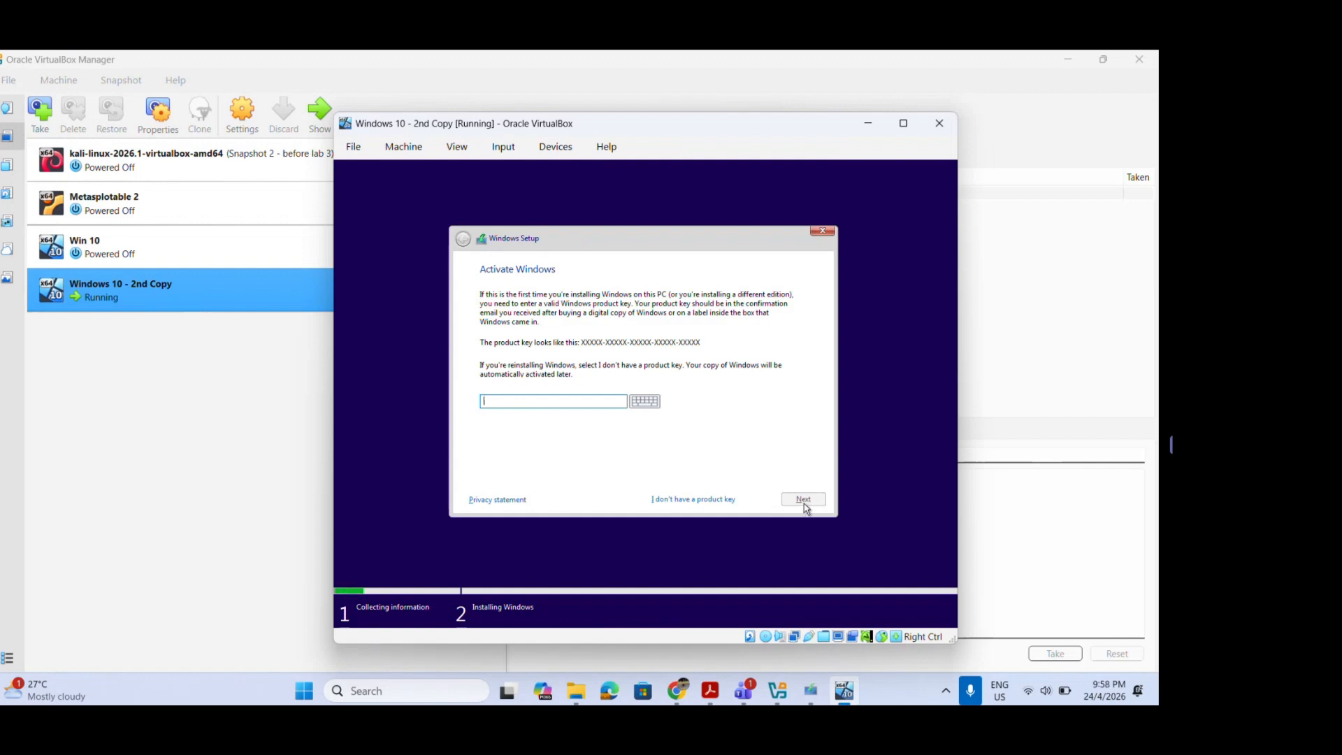
click(735, 499)
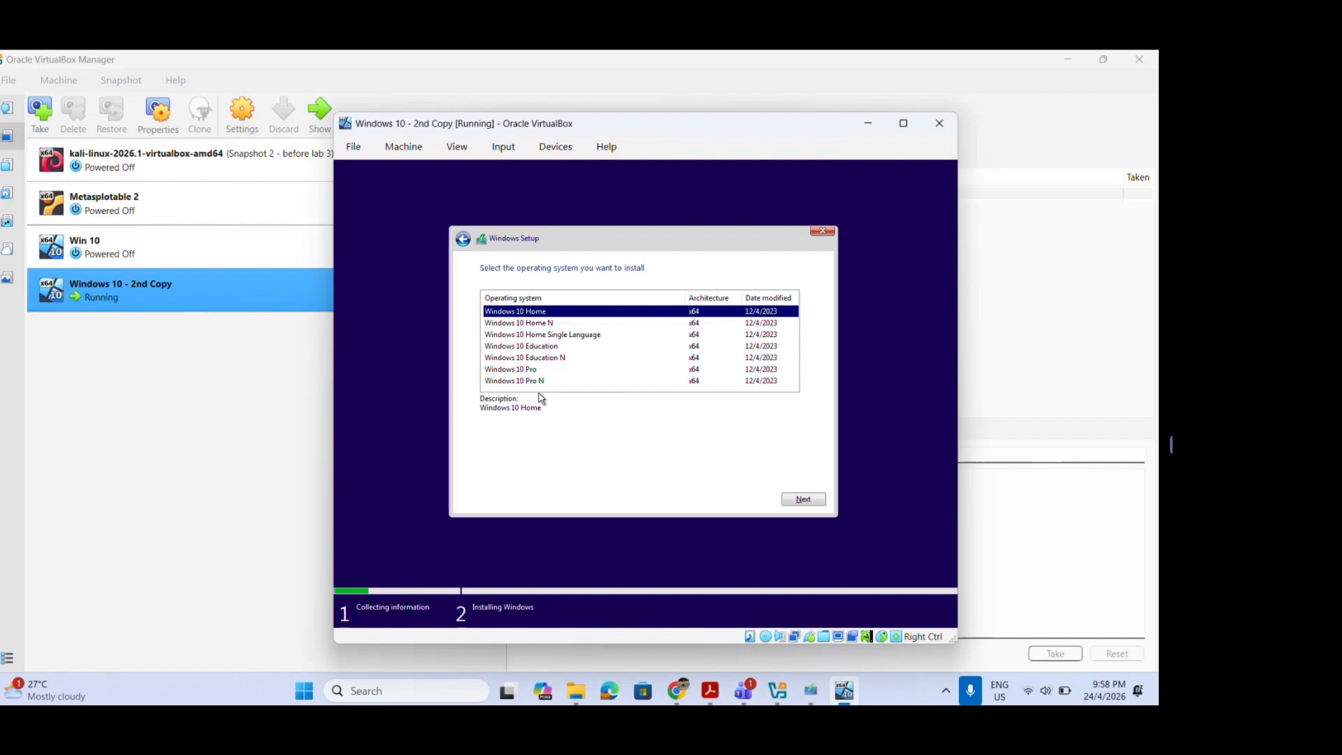
- Pick Windows 10 Home, scroll the license, accept the terms and continue
click(803, 499)
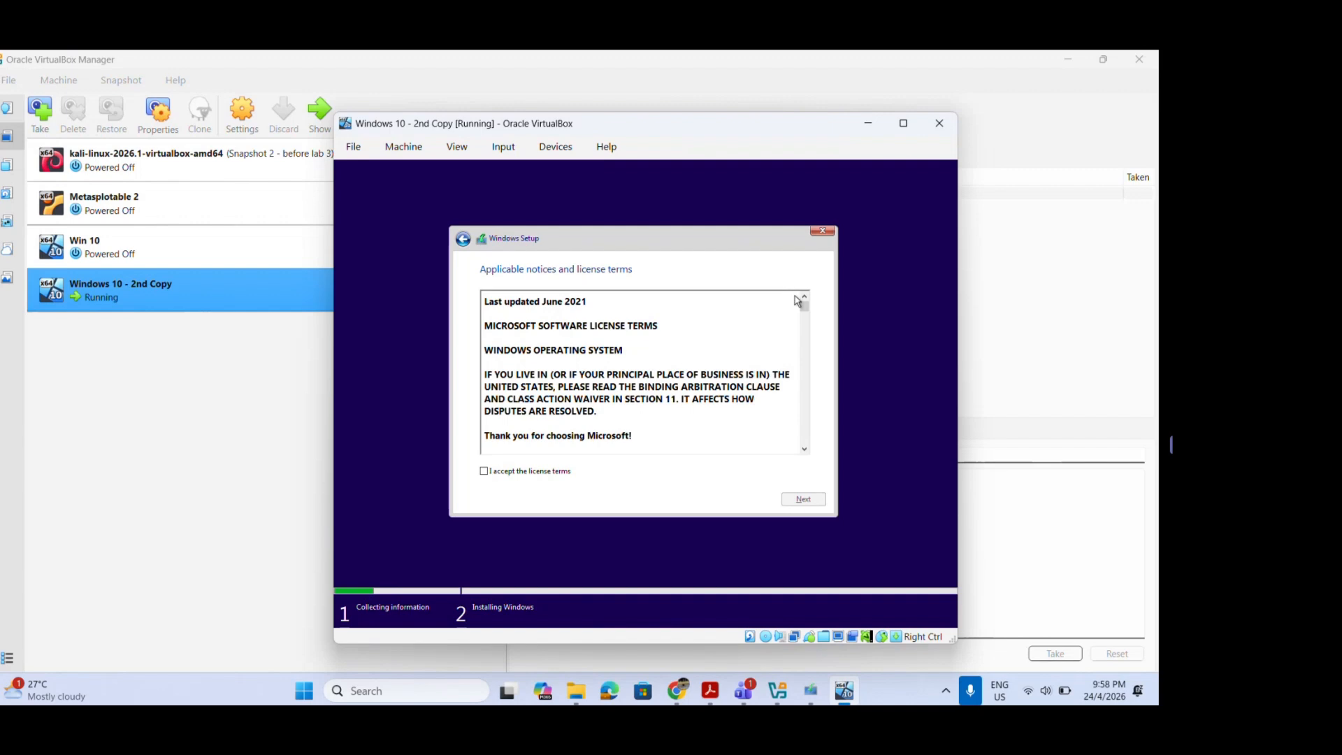
drag(806, 304, 803, 476)
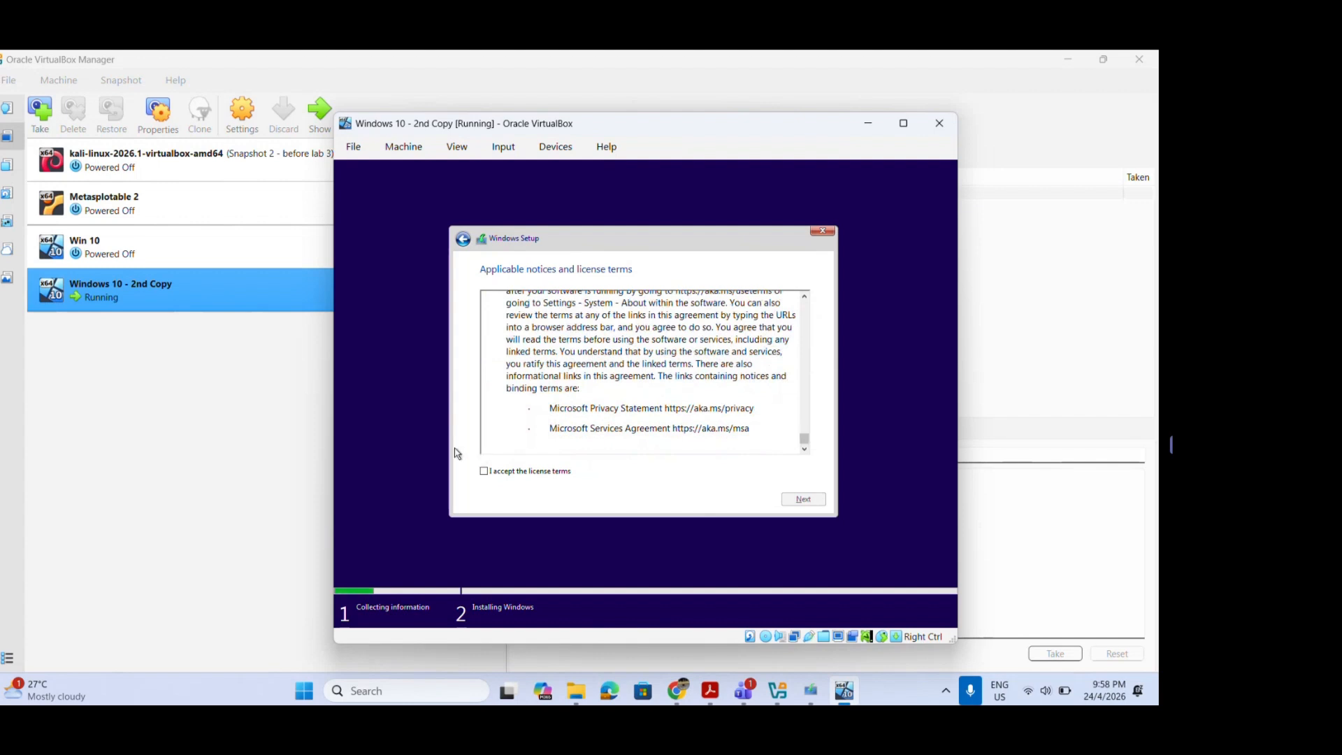
click(485, 473)
click(792, 500)
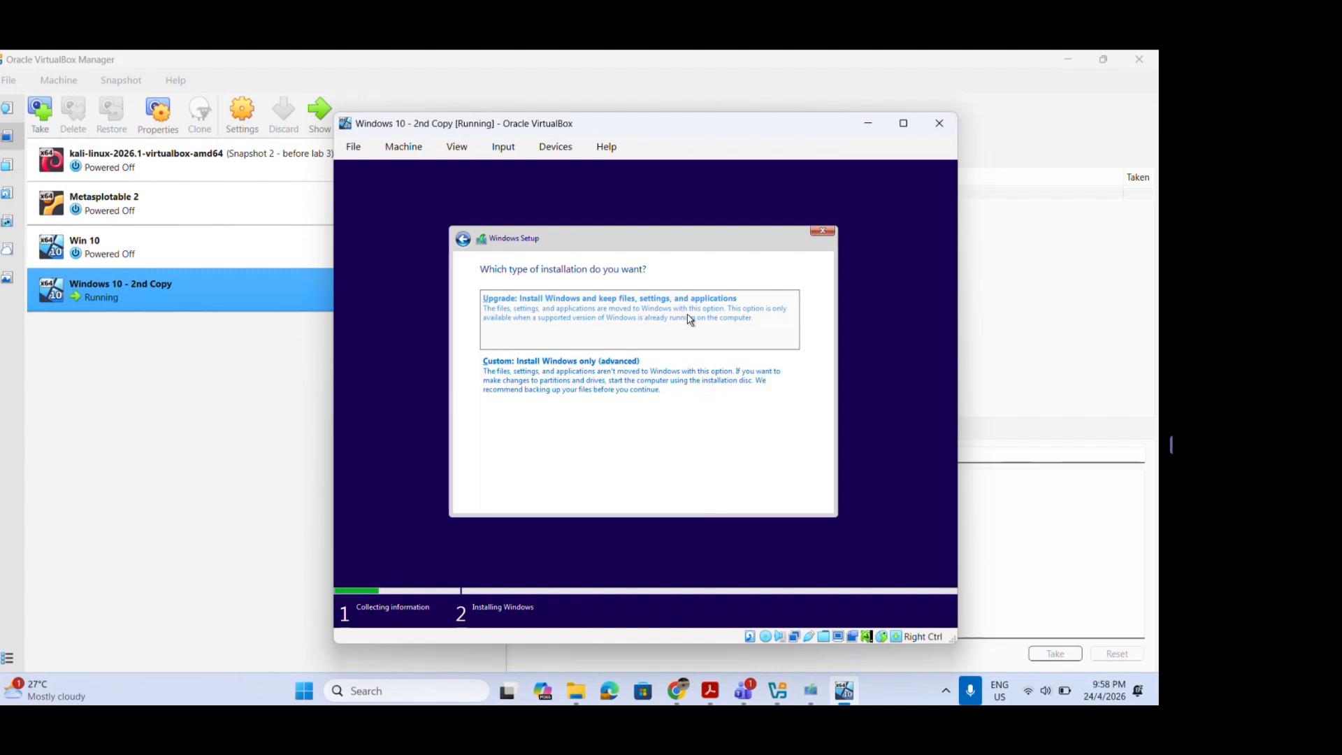
- Choose Custom: Install Windows only and install onto Drive 0 Unallocated Space
click(543, 388)
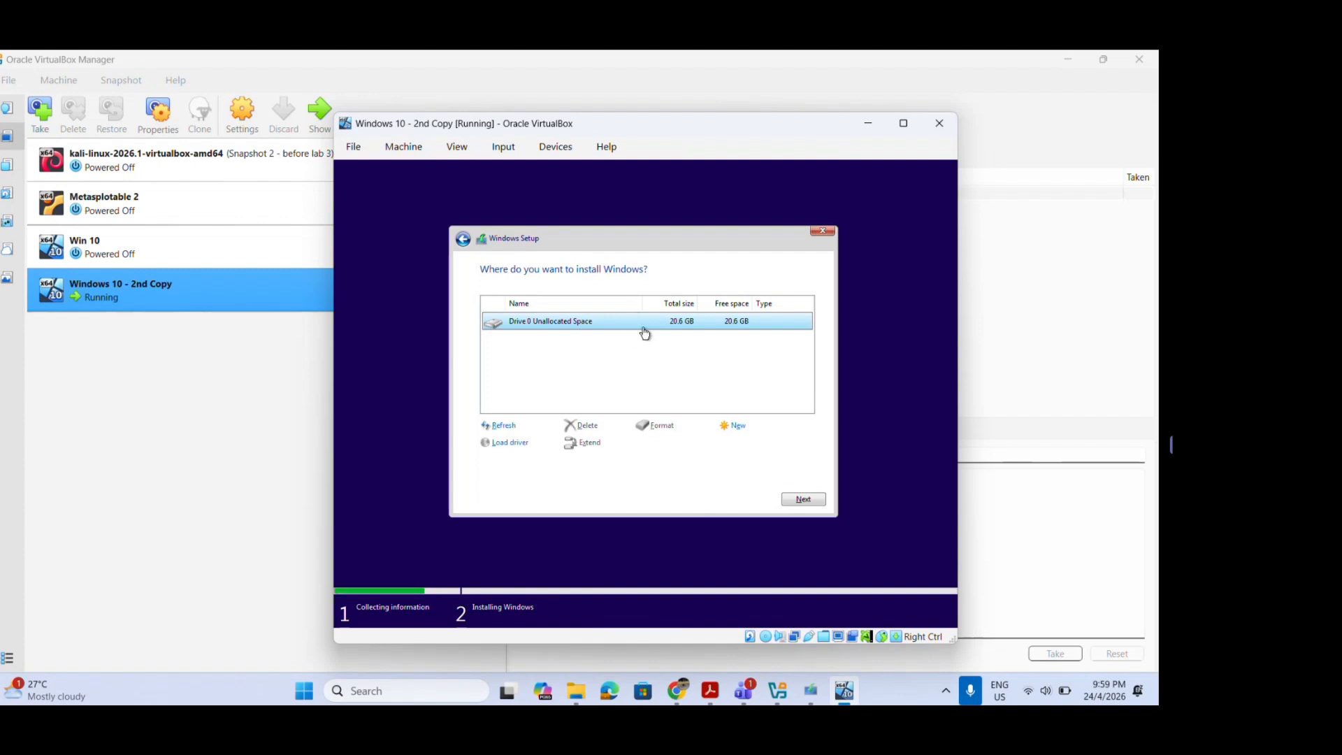
click(806, 501)
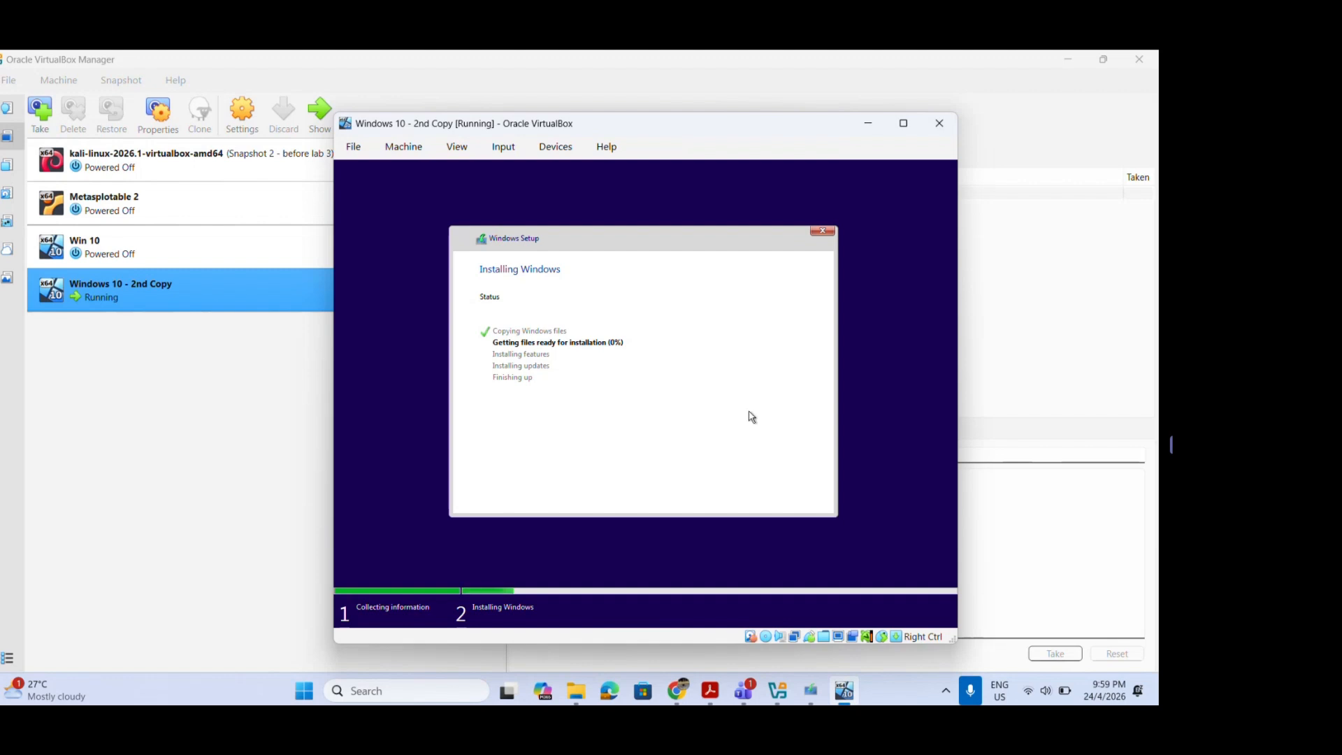
mouse_move(753, 695)
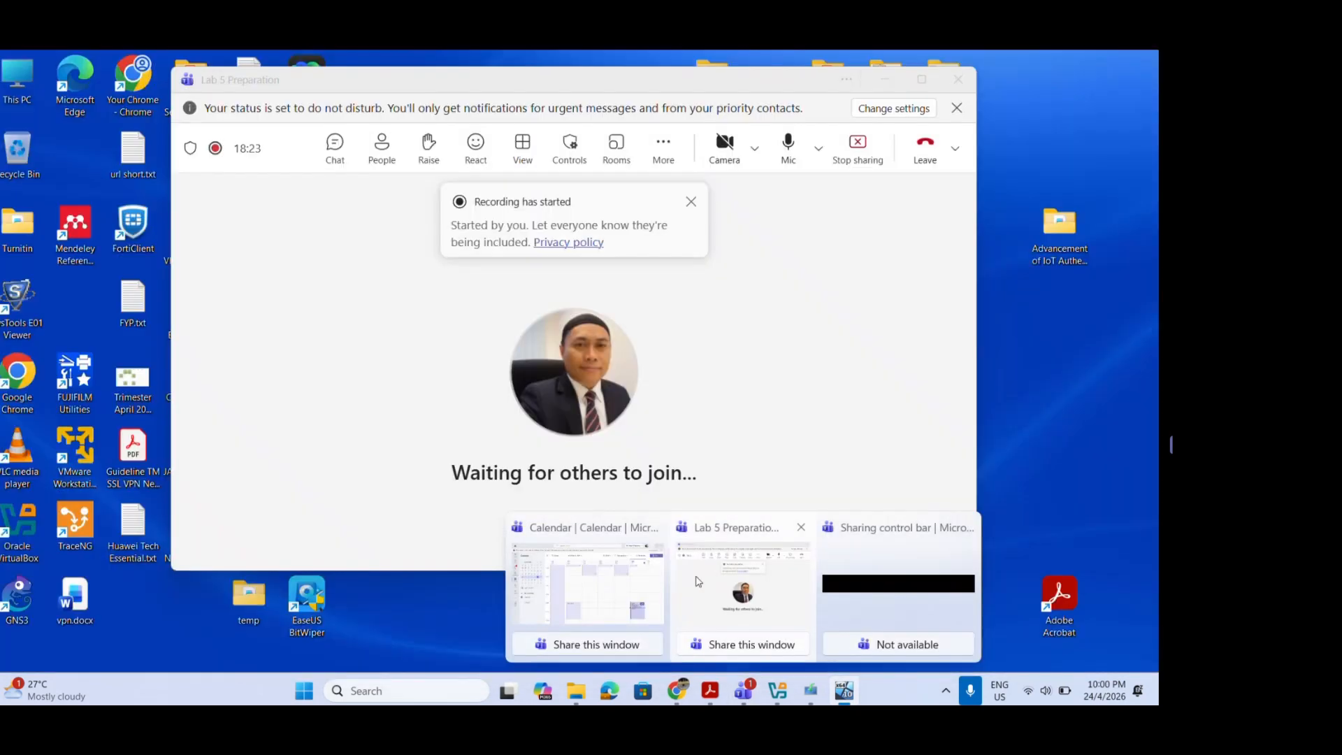
- Mute the mic in the Lab 5 Preparation Teams meeting and minimize it
click(742, 593)
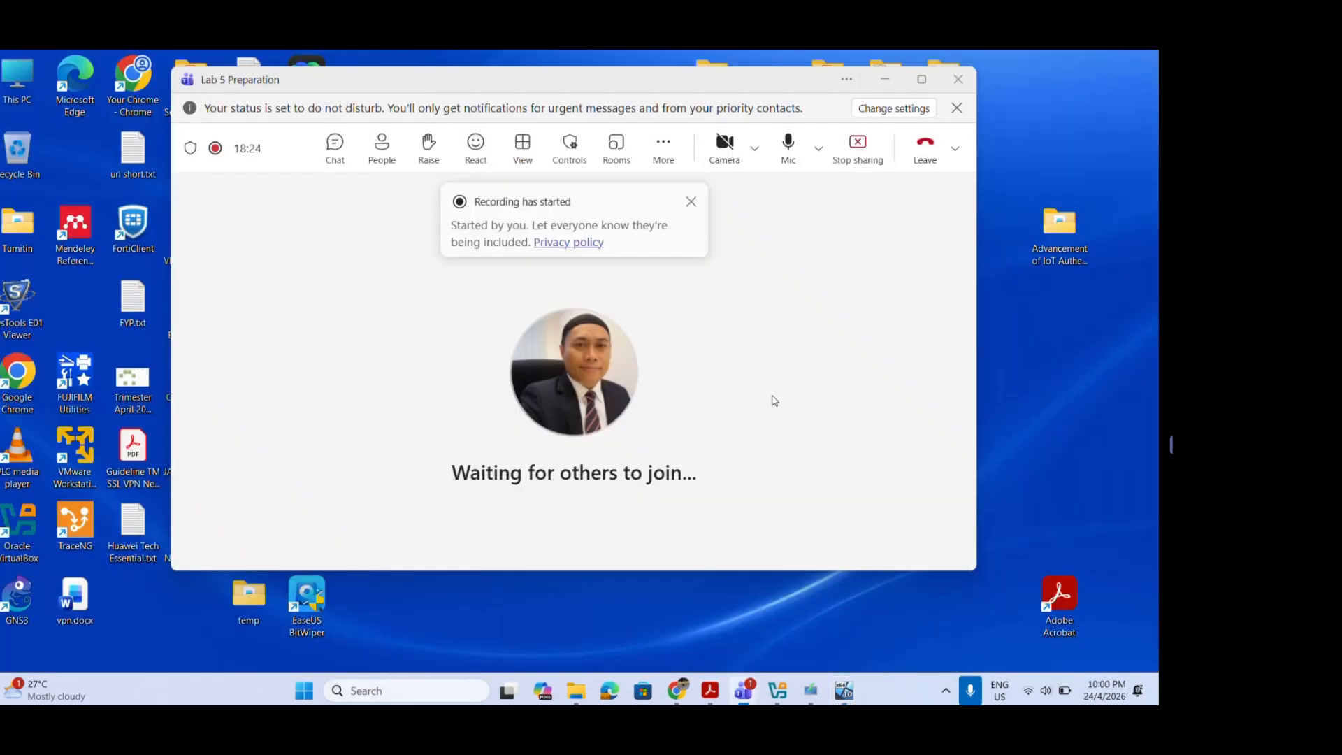
click(787, 151)
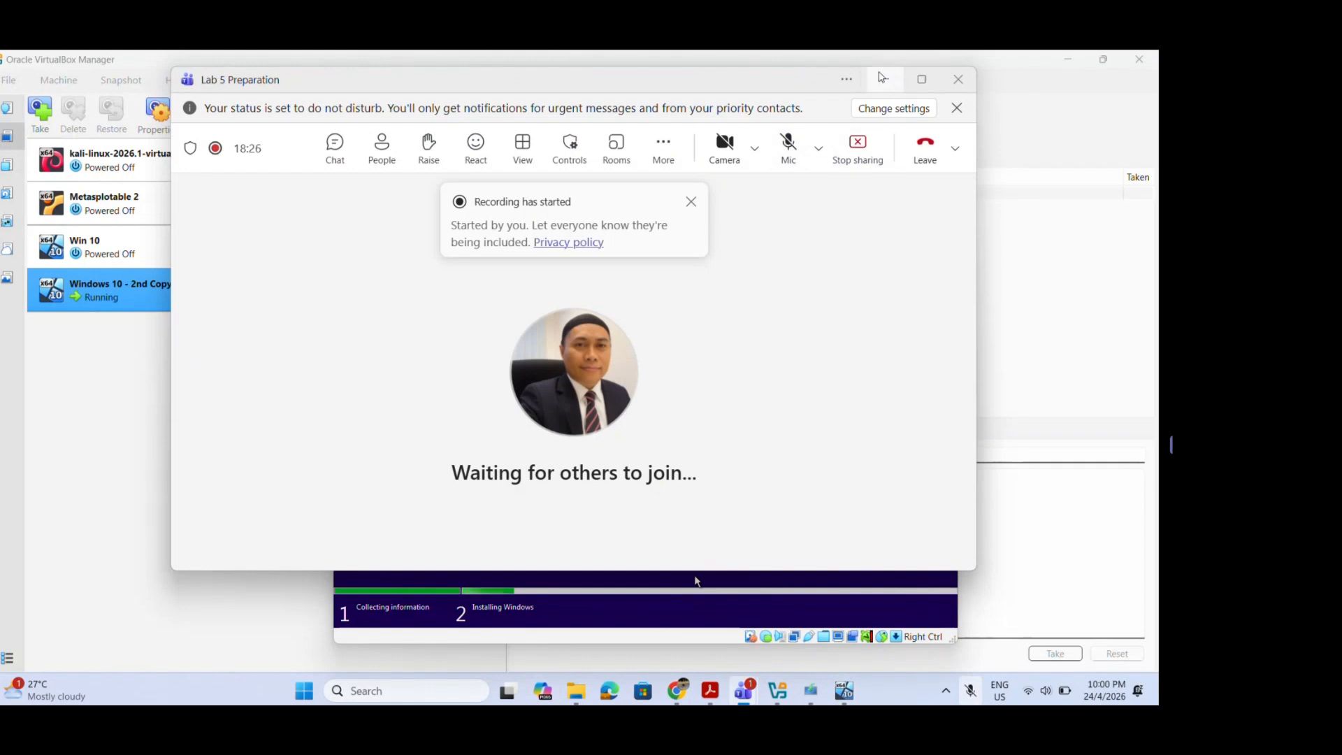
click(885, 79)
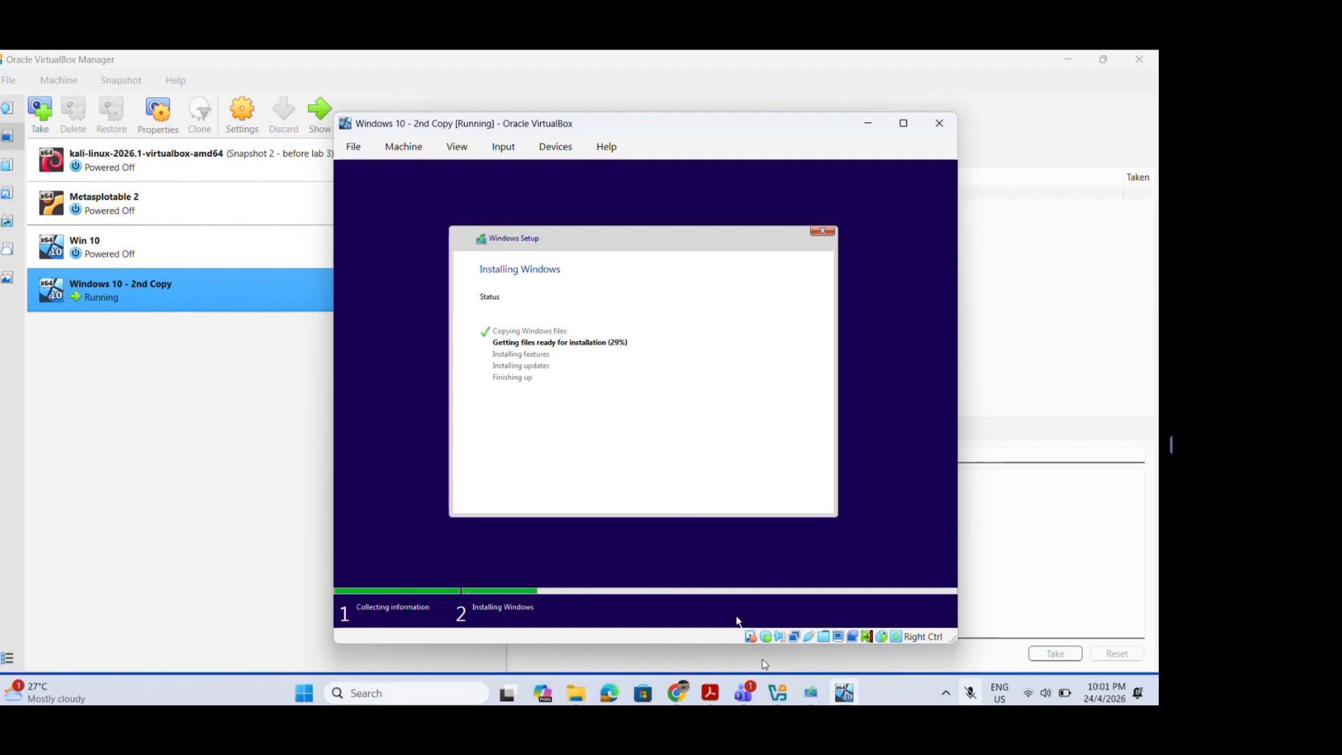
- Unmute the mic in the Lab 5 Preparation meeting and minimize the Teams window again
click(744, 691)
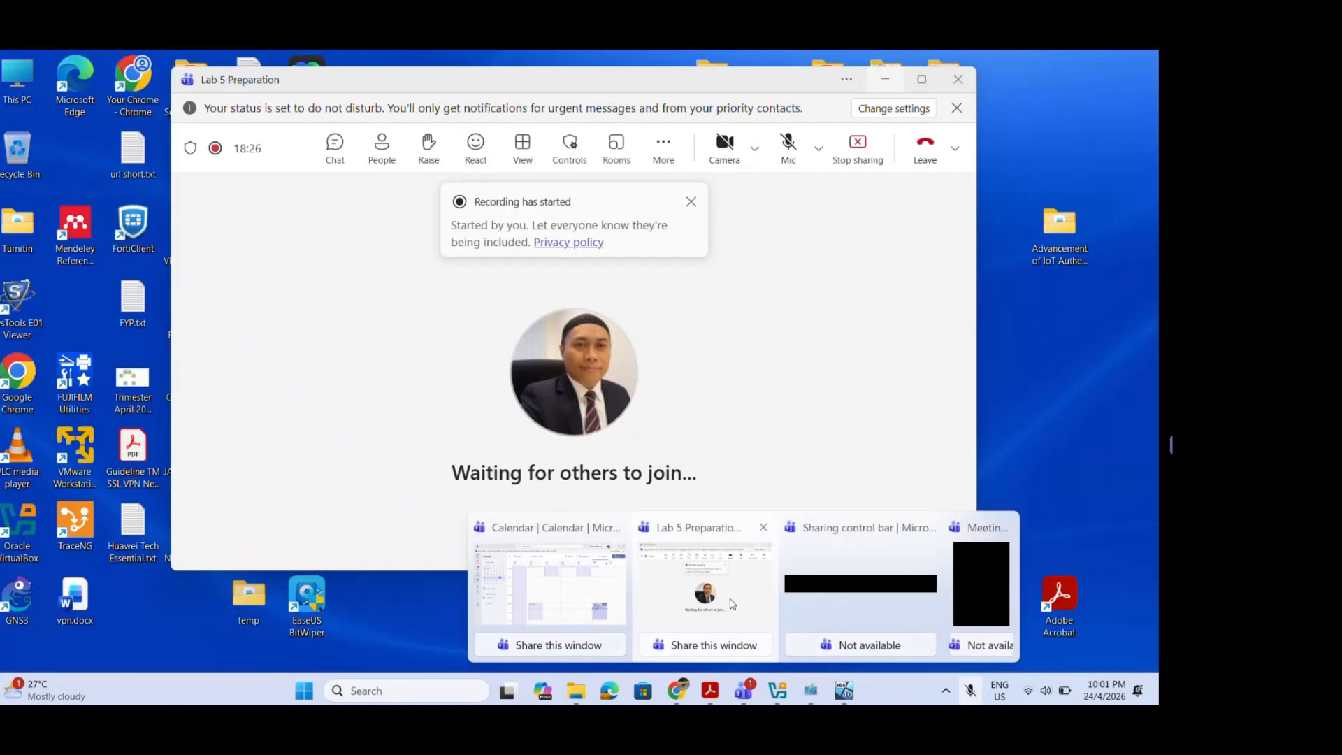
click(732, 602)
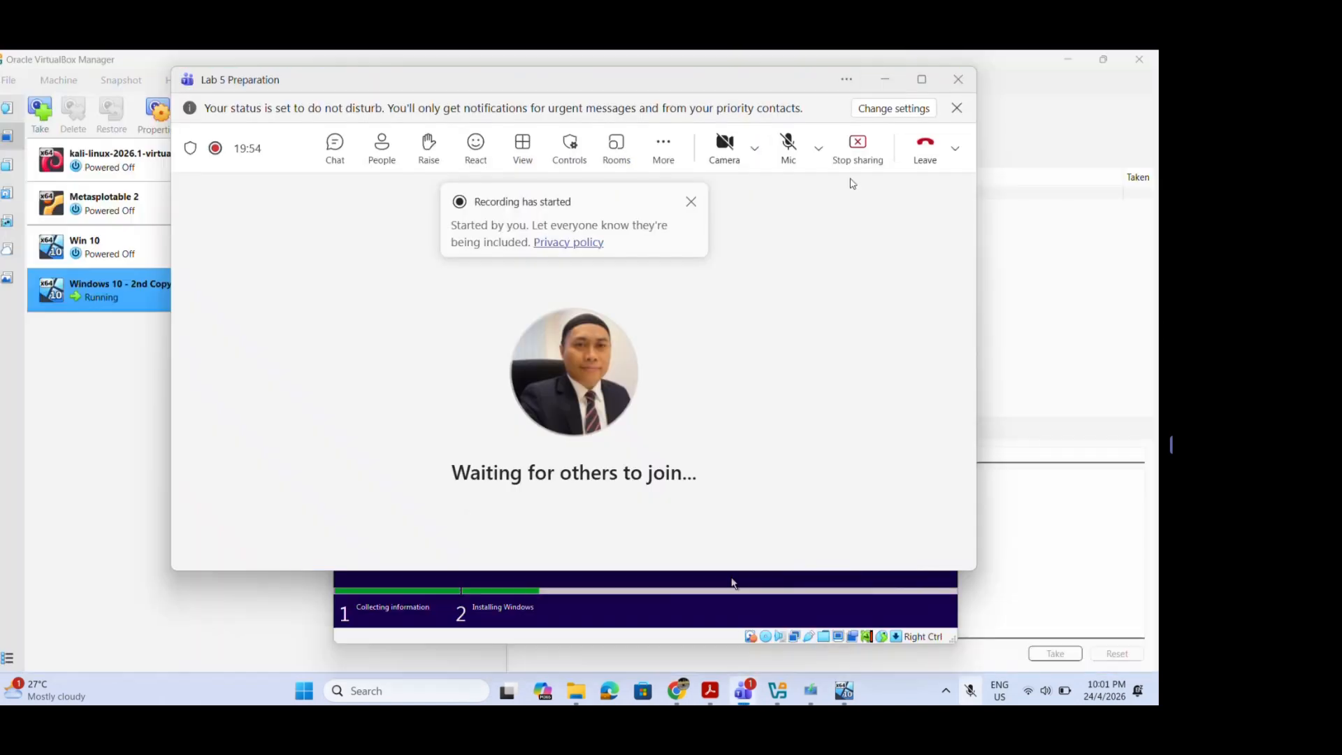
click(787, 144)
click(885, 79)
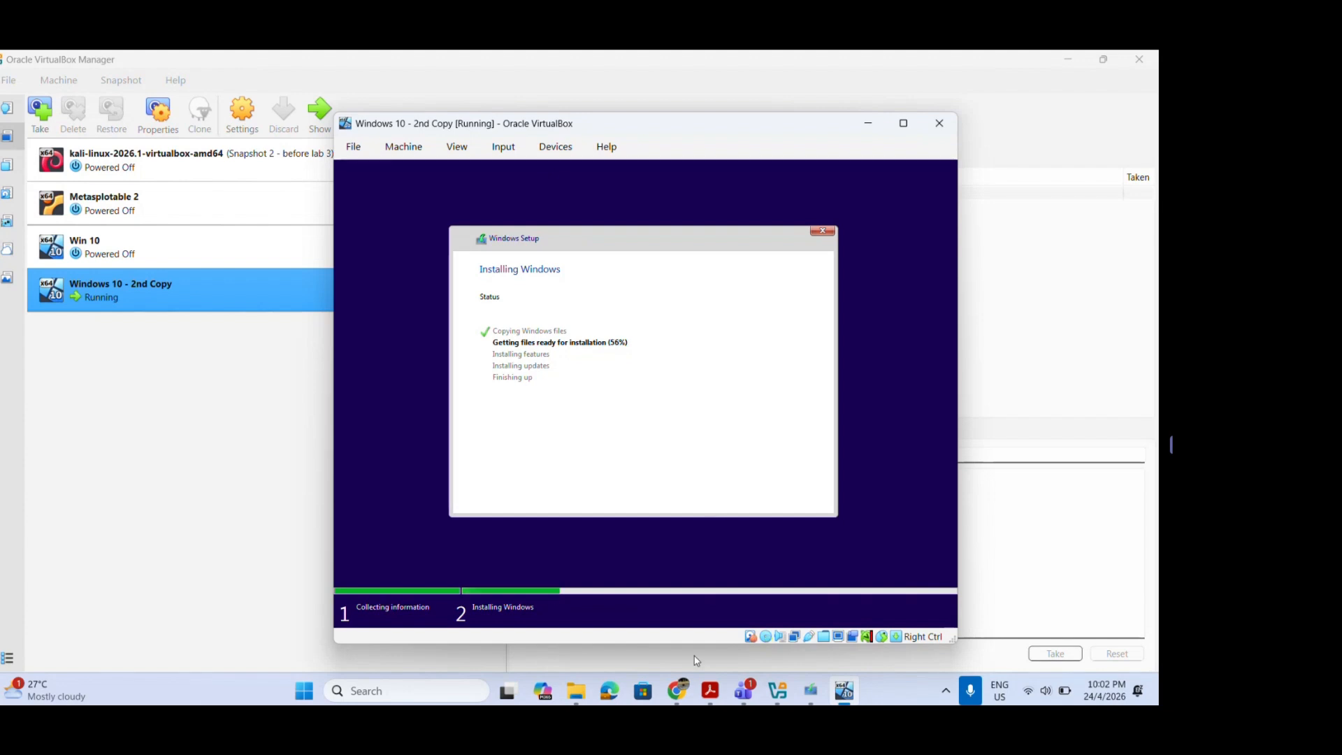
- Minimize and restore the Windows 10 - 2nd Copy VM window while setup finishes and reboots
click(839, 701)
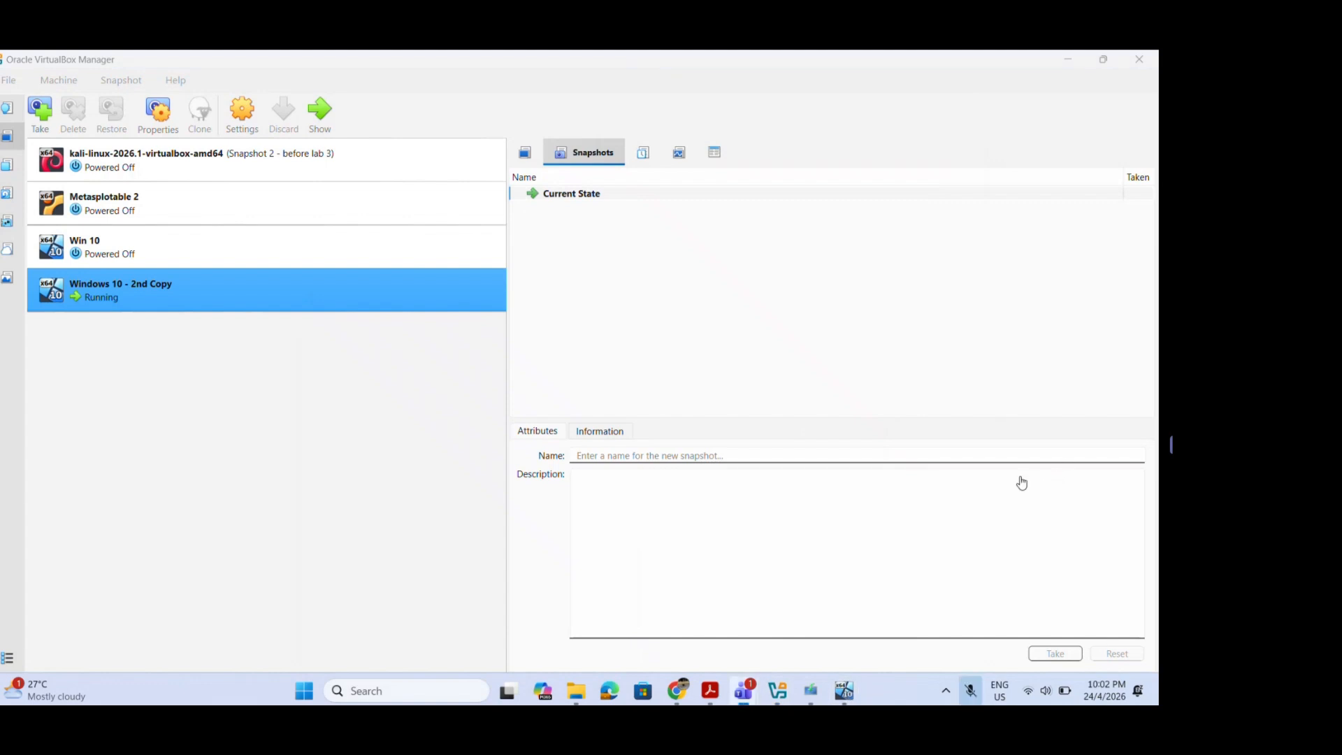
click(842, 691)
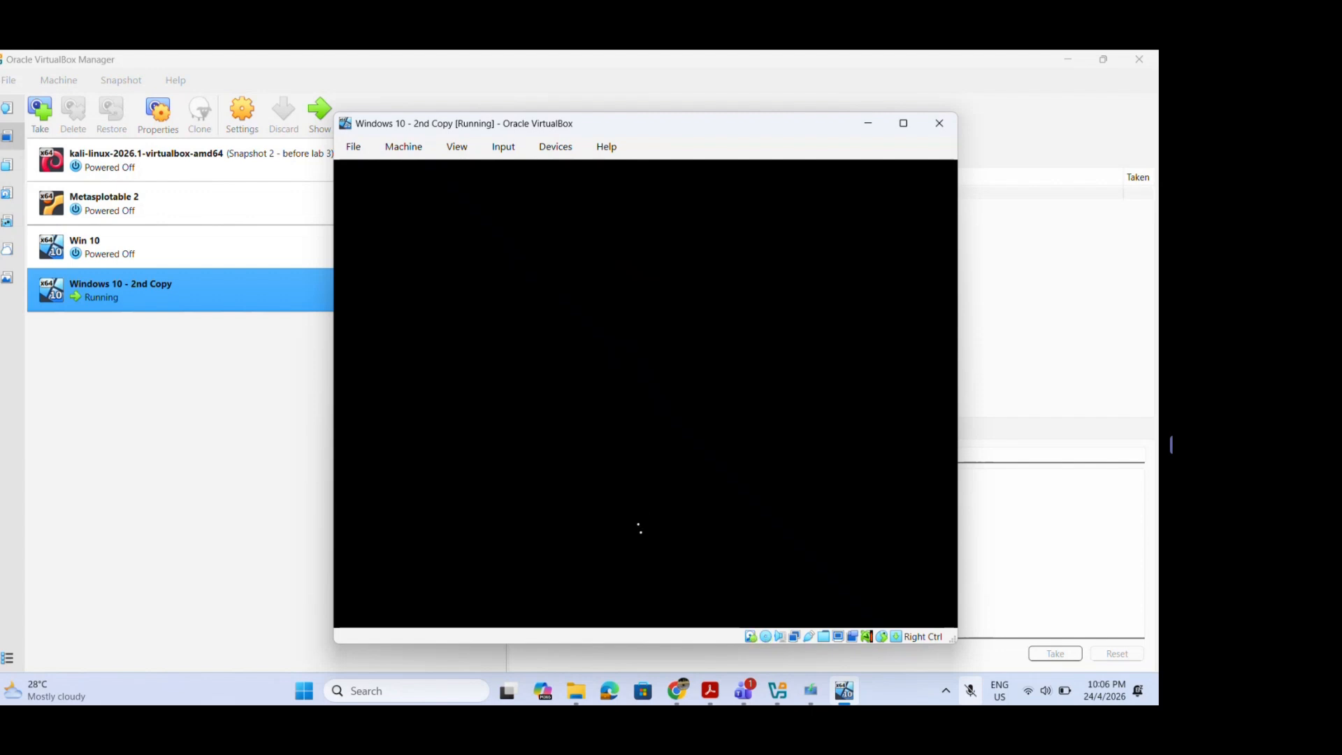
- Unmute the microphone and maximize the Windows 10 - 2nd Copy VM window during boot
click(1020, 481)
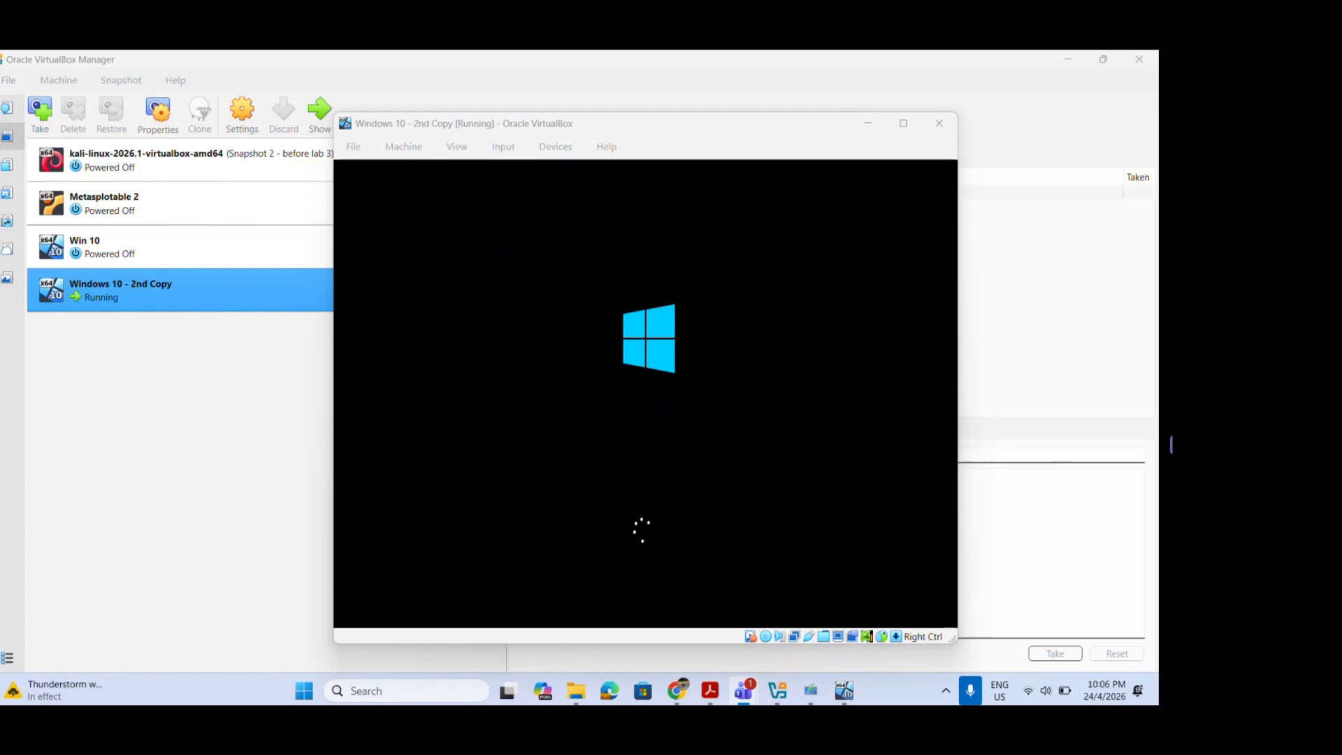
click(904, 124)
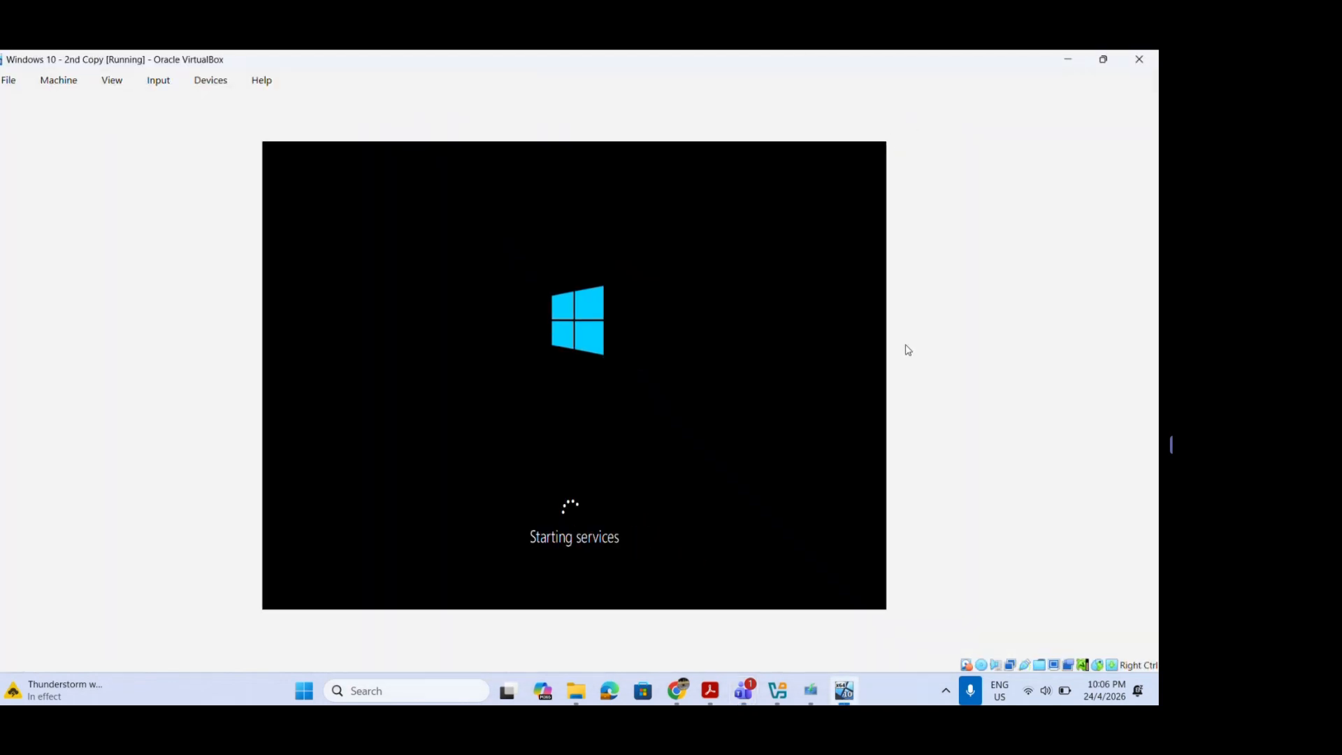
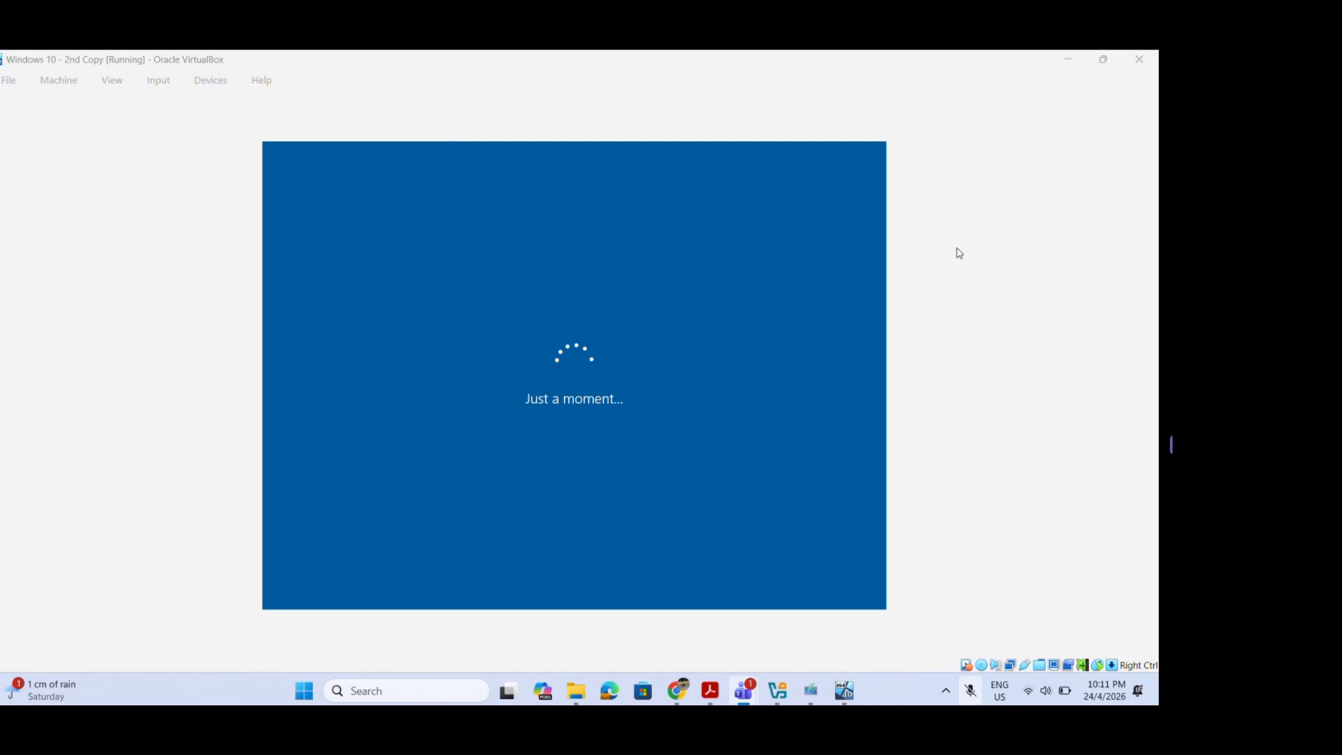
- Focus the VM window while Windows setup loads to the region screen showing Malaysia
click(842, 691)
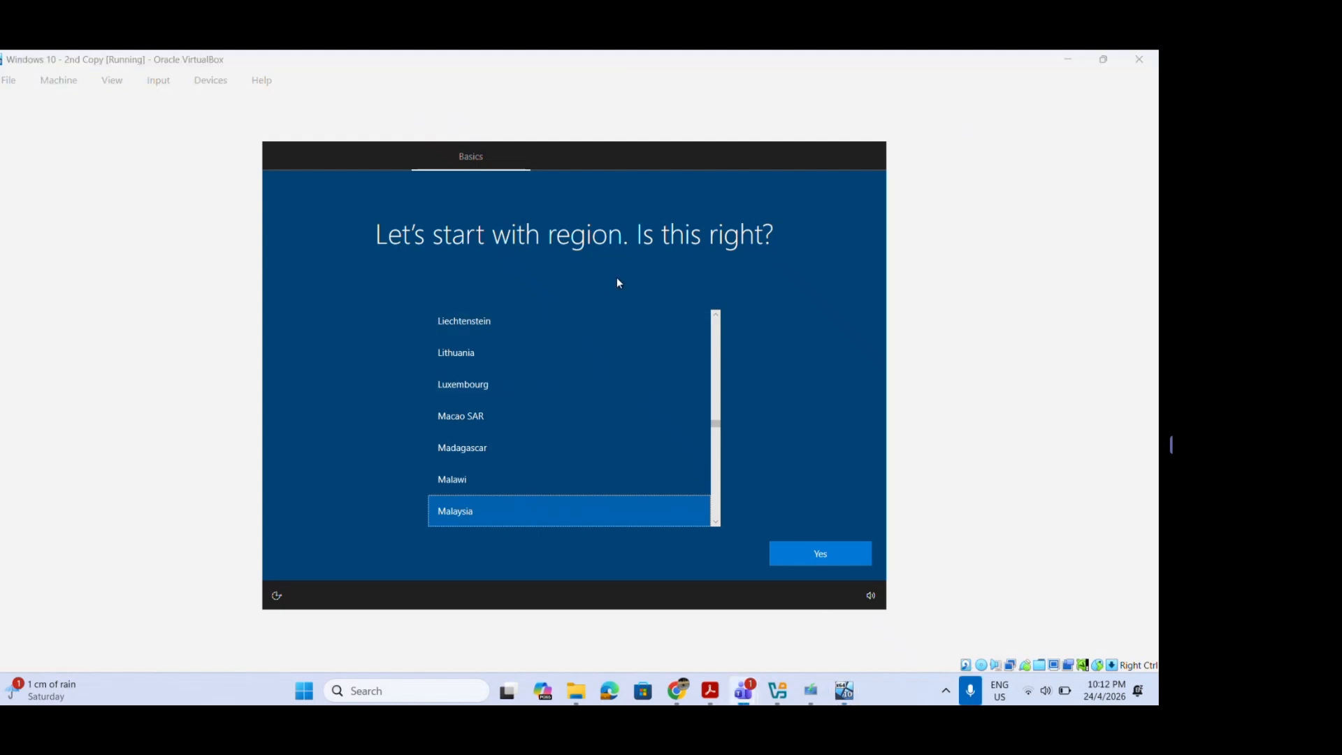
- Confirm Malaysia as the region and US as the keyboard layout, skipping a second layout
click(822, 553)
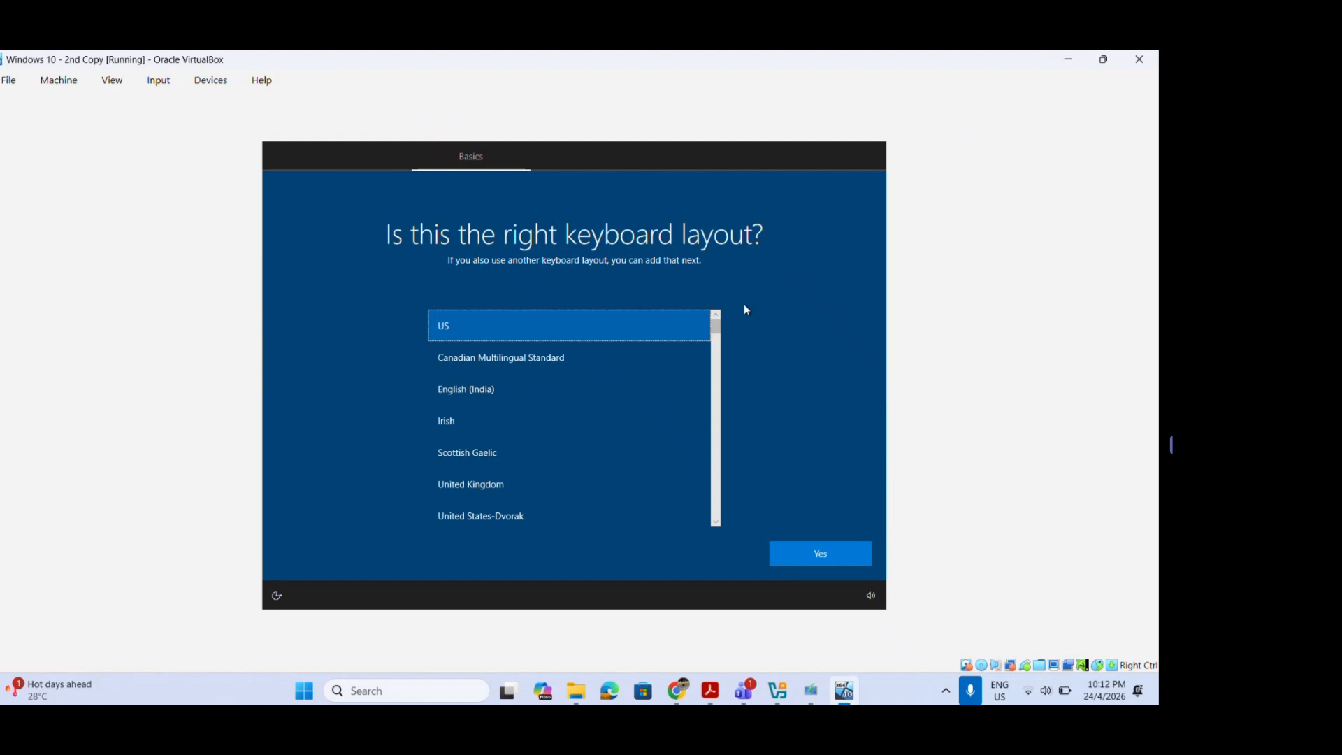
click(799, 559)
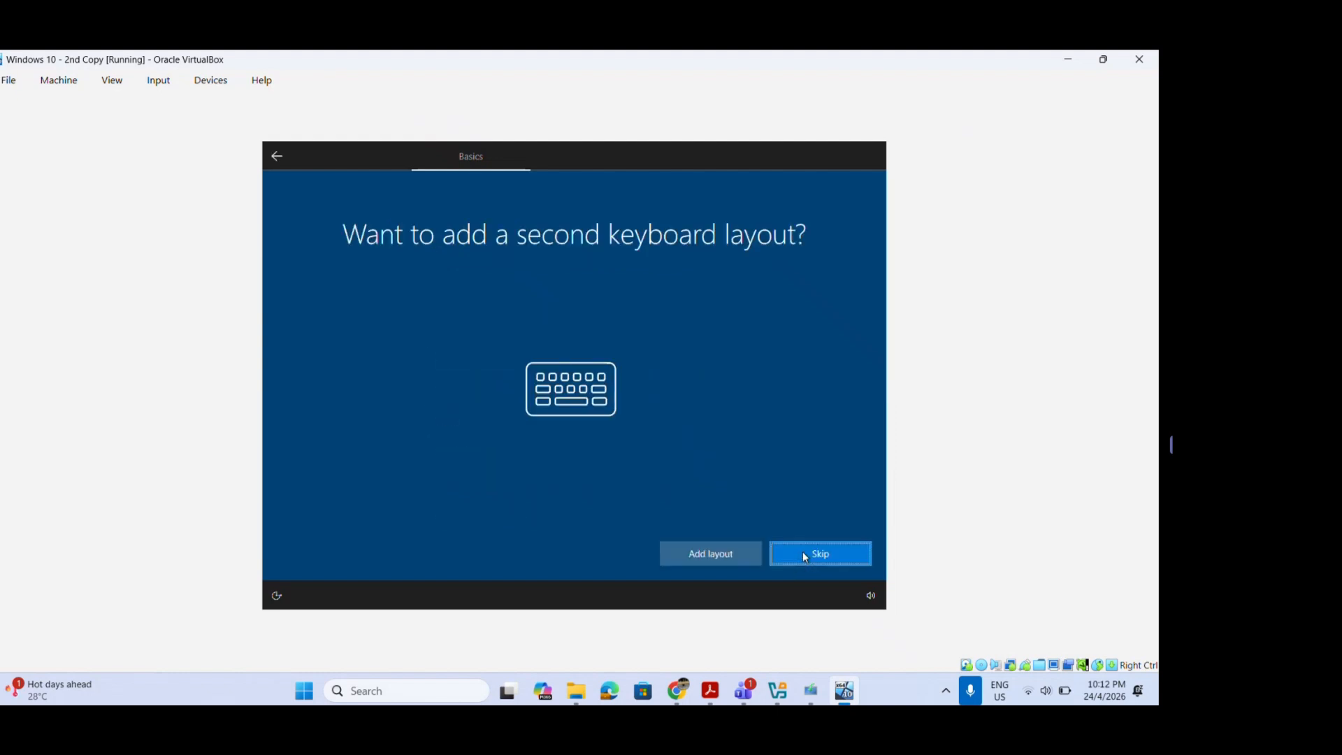
click(810, 553)
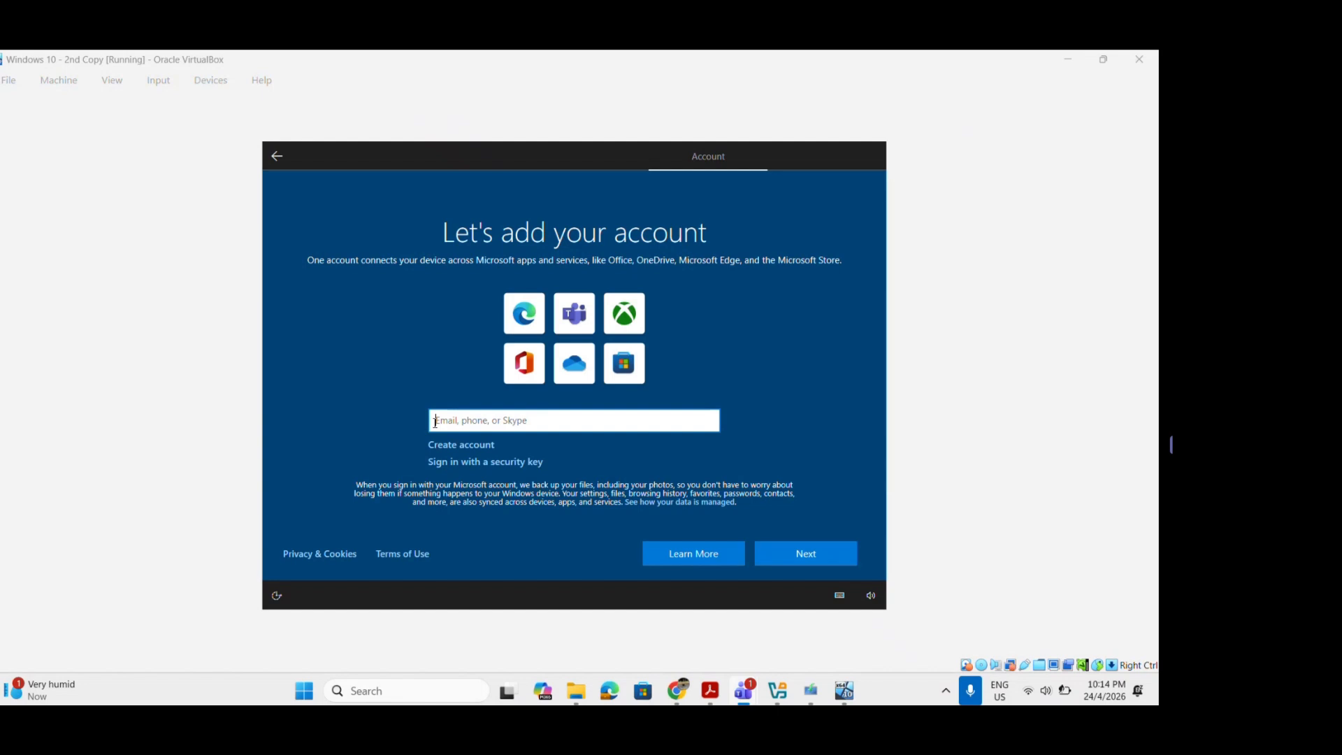
- Enter an e-mail address in the account sign-in field, correcting typos
click(594, 422)
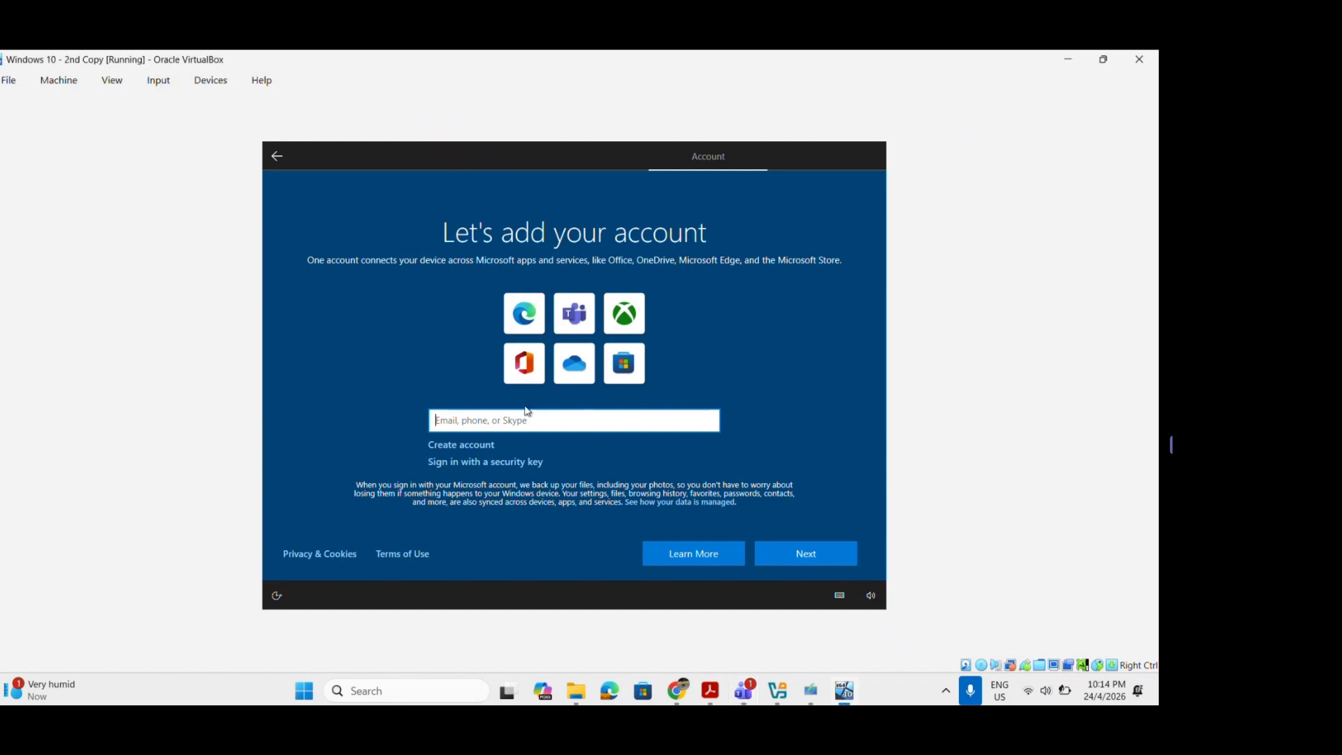
key(BackSpace)
key(BackSpace)
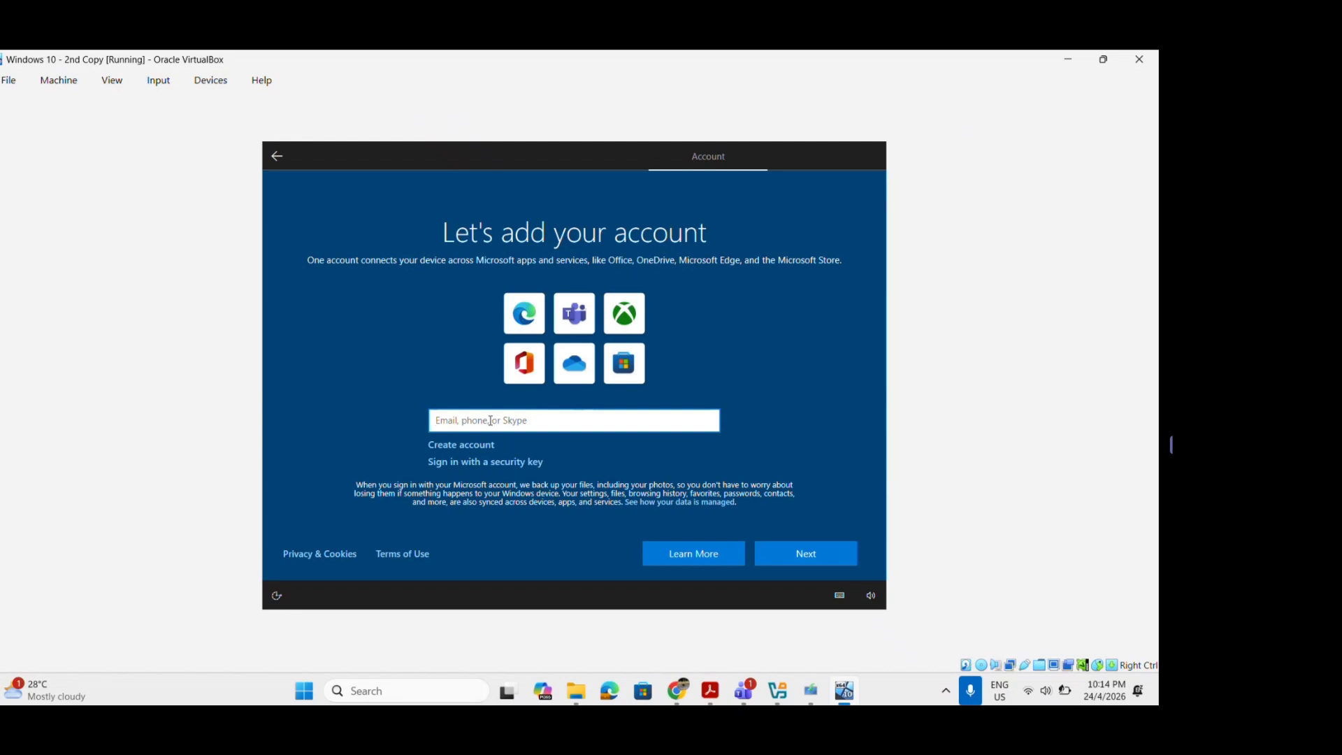
key(BackSpace)
key(BackSpace)
key(BackSpace)
- Choose Create account and submit a different e-mail address for the new account
click(476, 445)
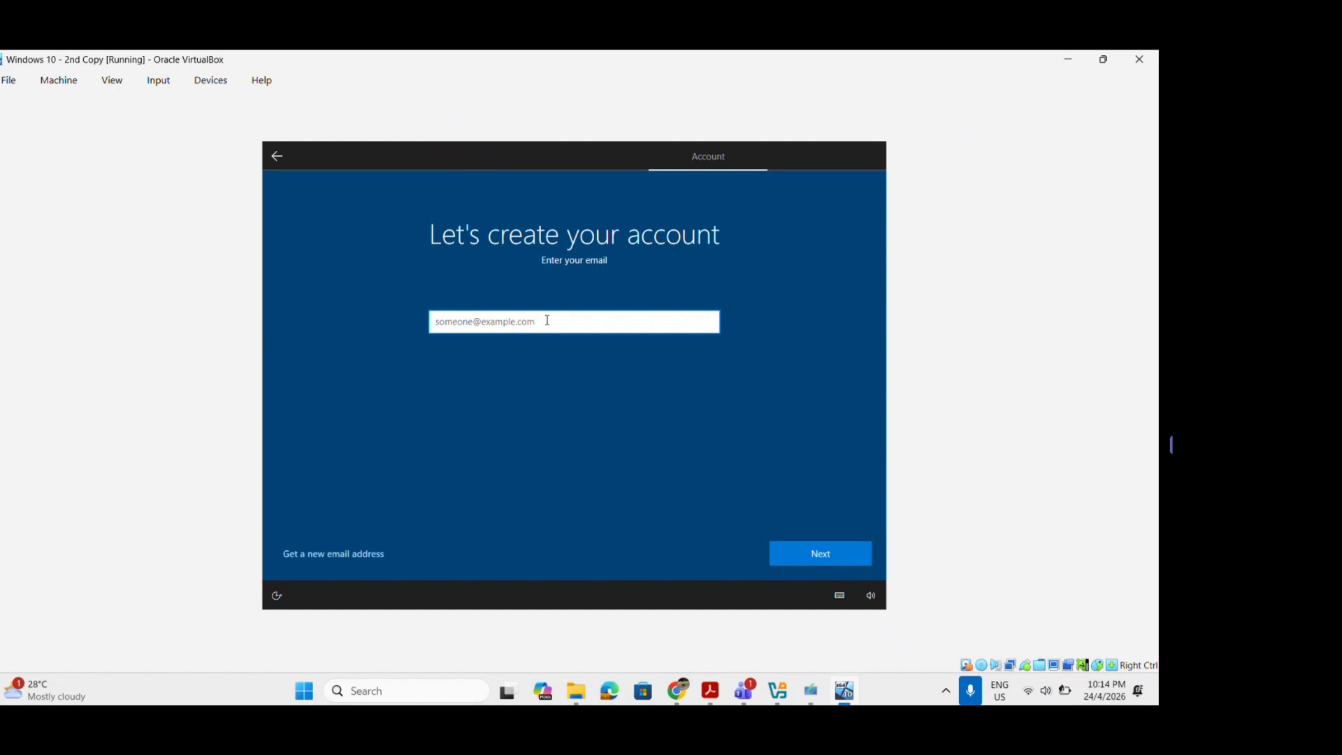
click(835, 558)
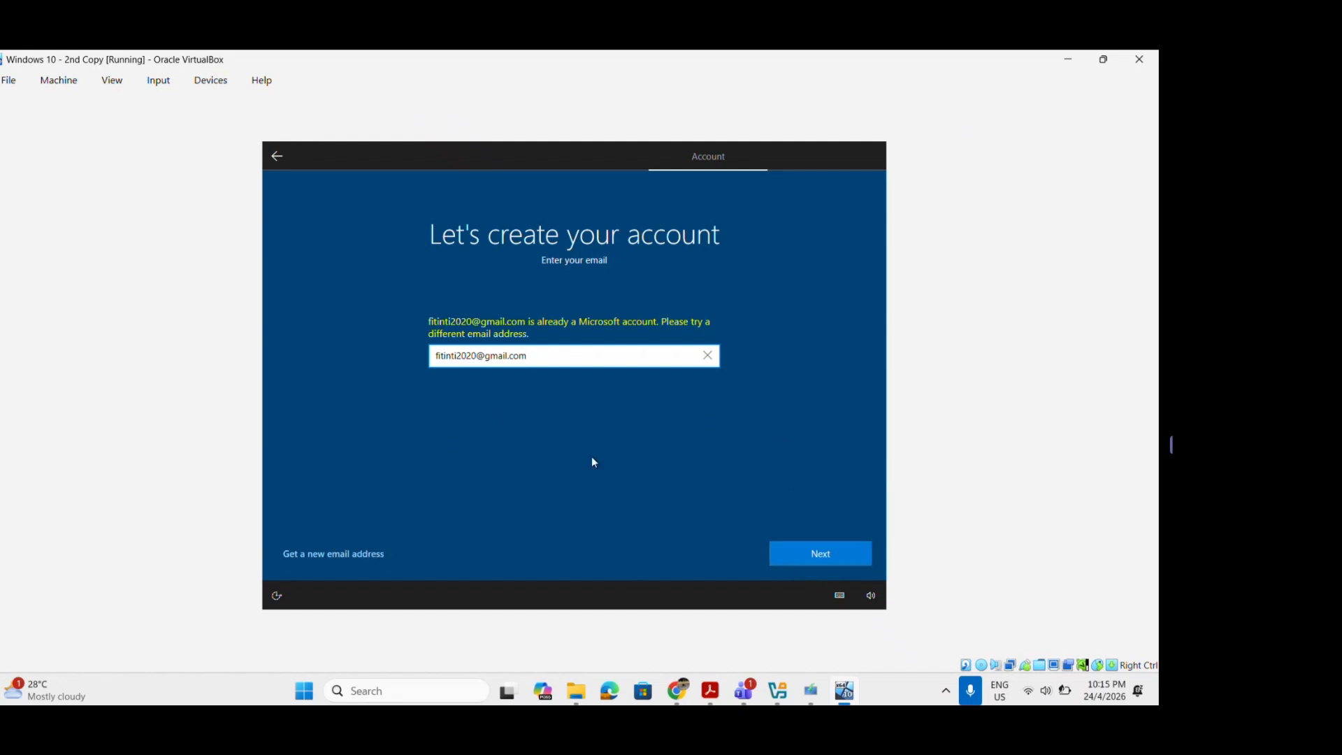
- Return to the sign-in page and submit the existing account's e-mail address
click(279, 155)
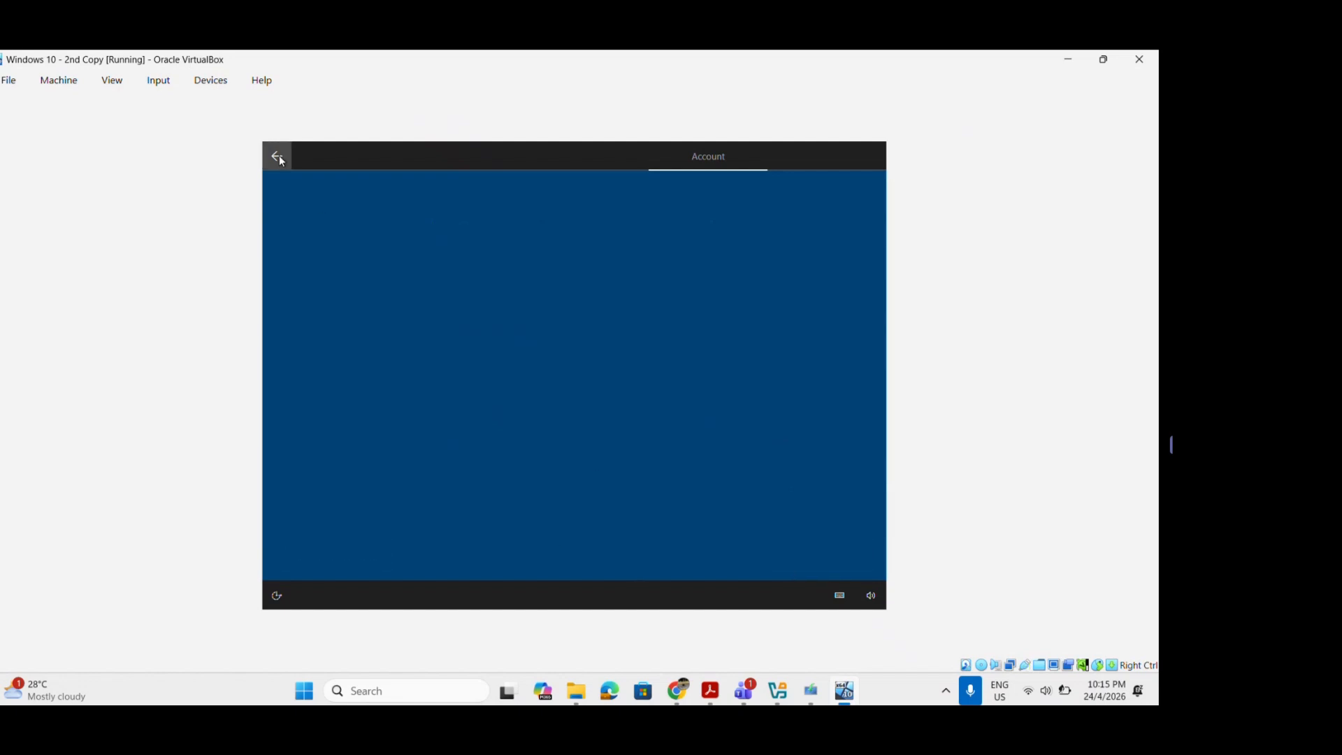
text(zulhi)
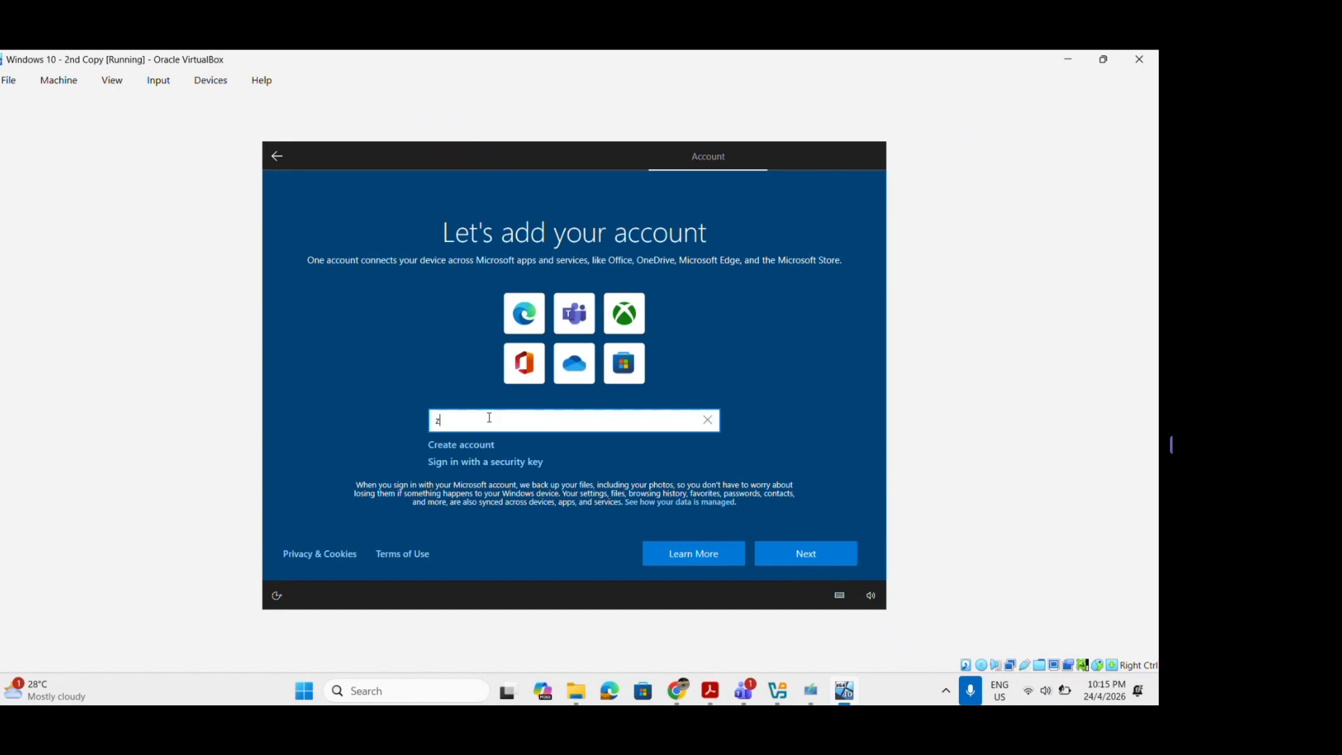
key(BackSpace)
key(BackSpace)
key(BackSpace)
key(BackSpace)
key(BackSpace)
click(797, 555)
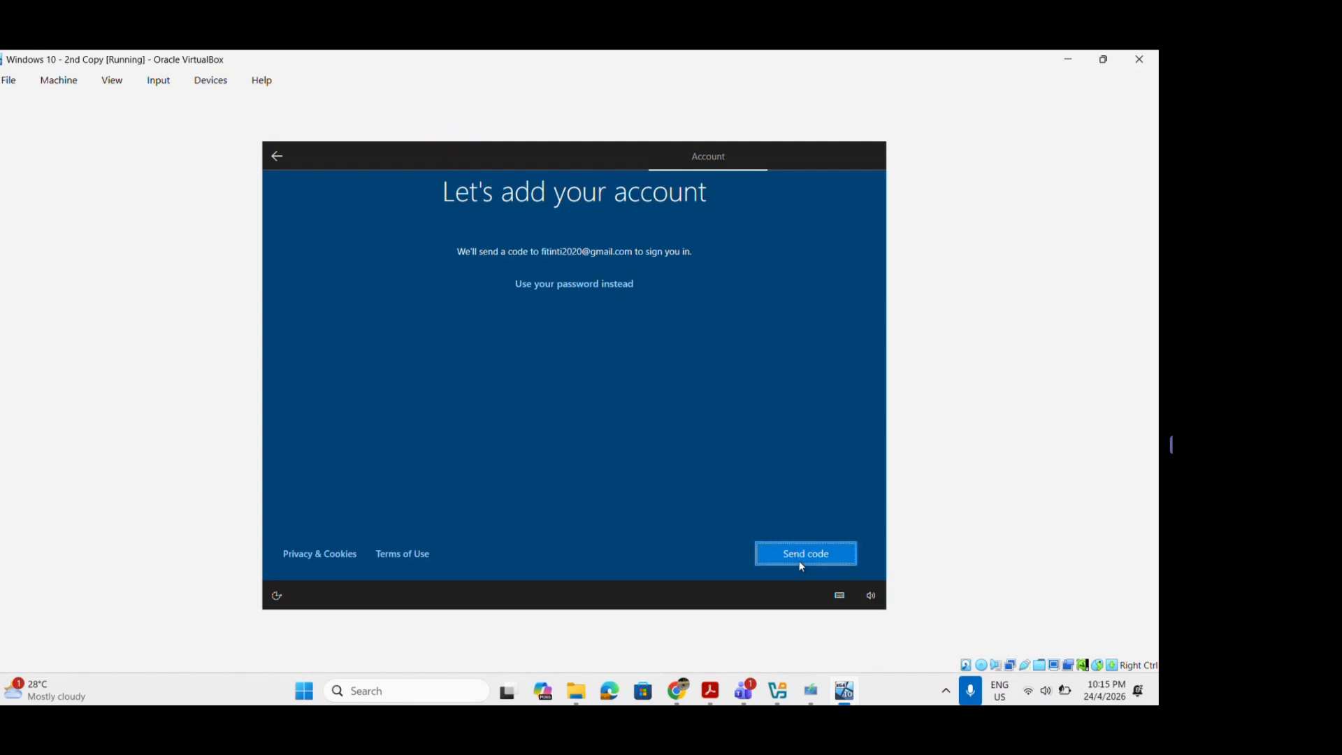
- Have a sign-in code e-mailed and enter it to verify the account
click(802, 565)
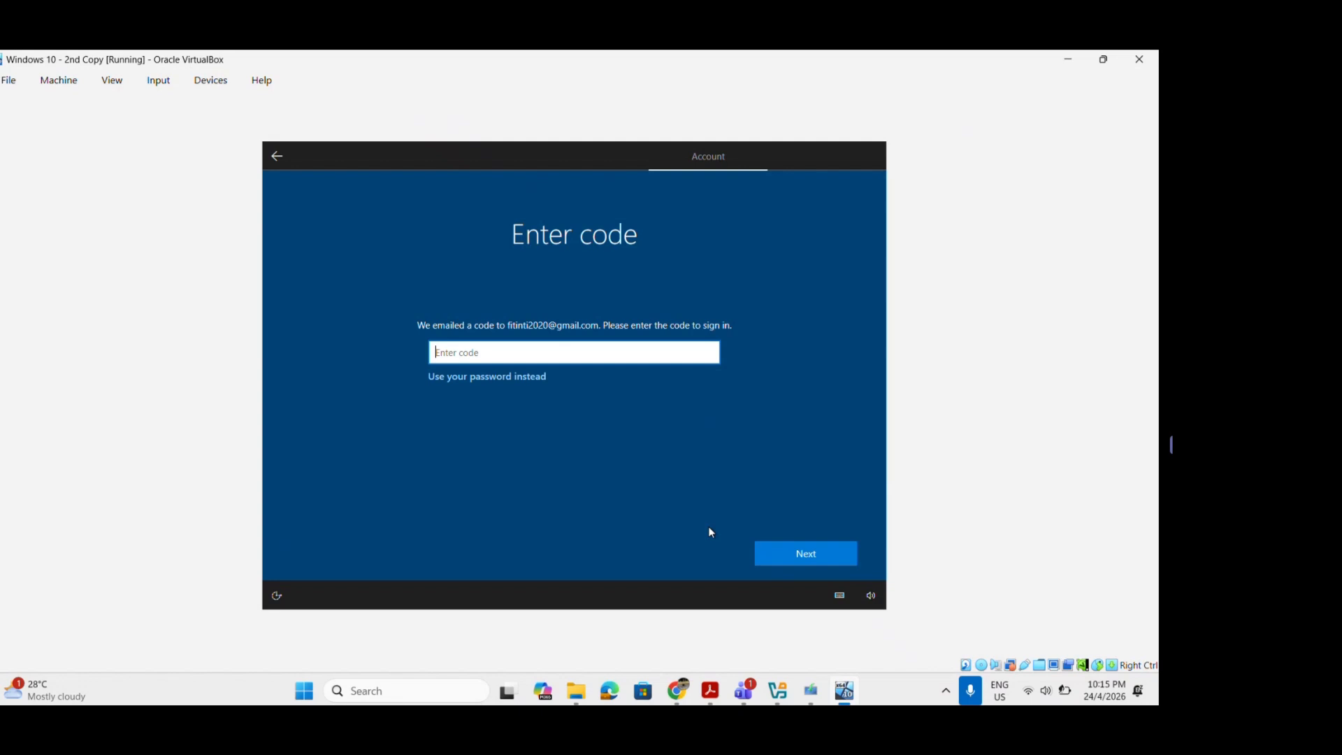
click(806, 553)
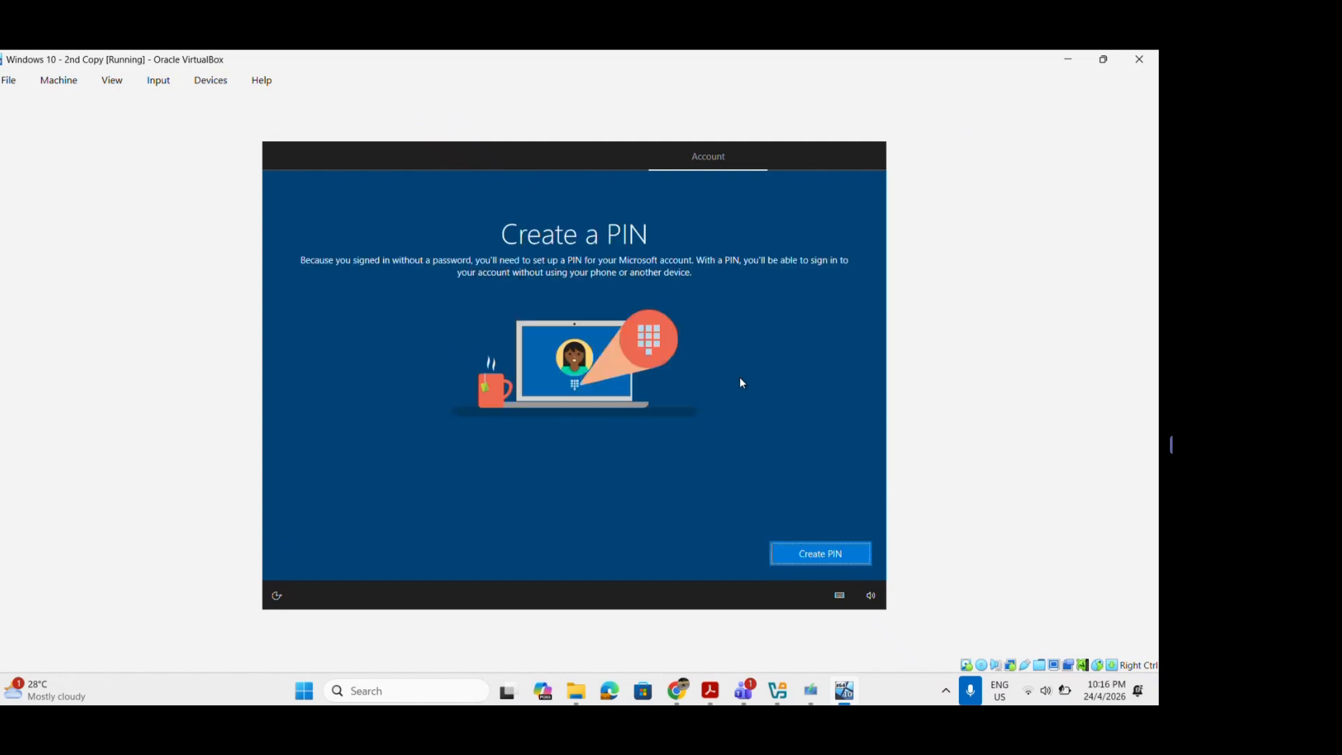
- Set up and save a four-digit sign-in PIN for the account
click(818, 552)
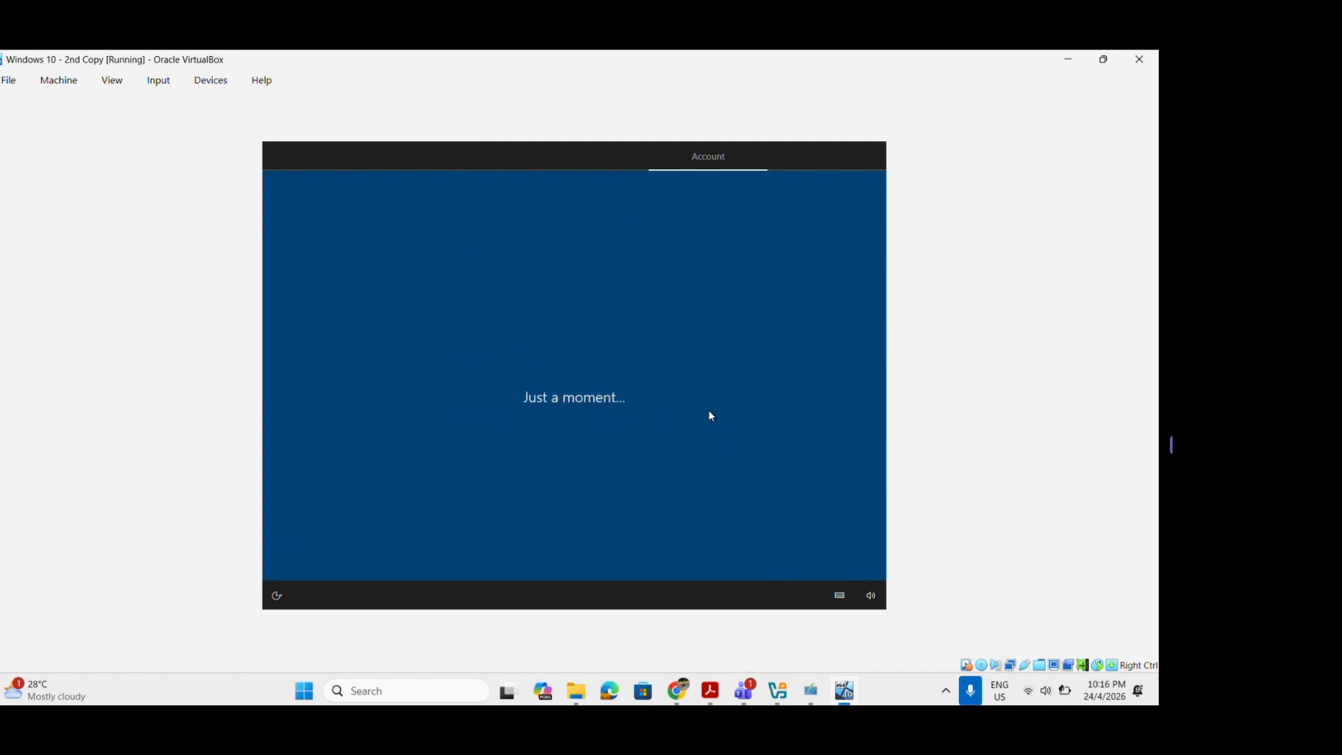
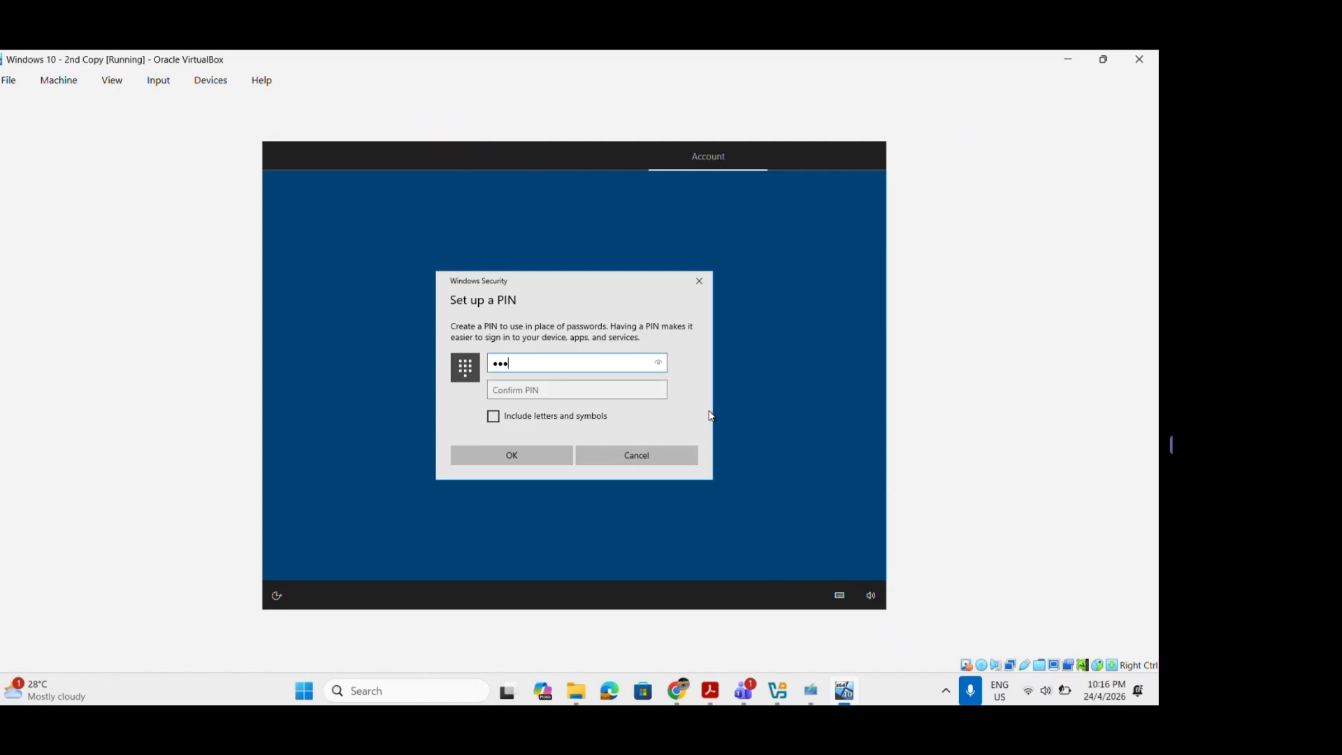
key(Tab)
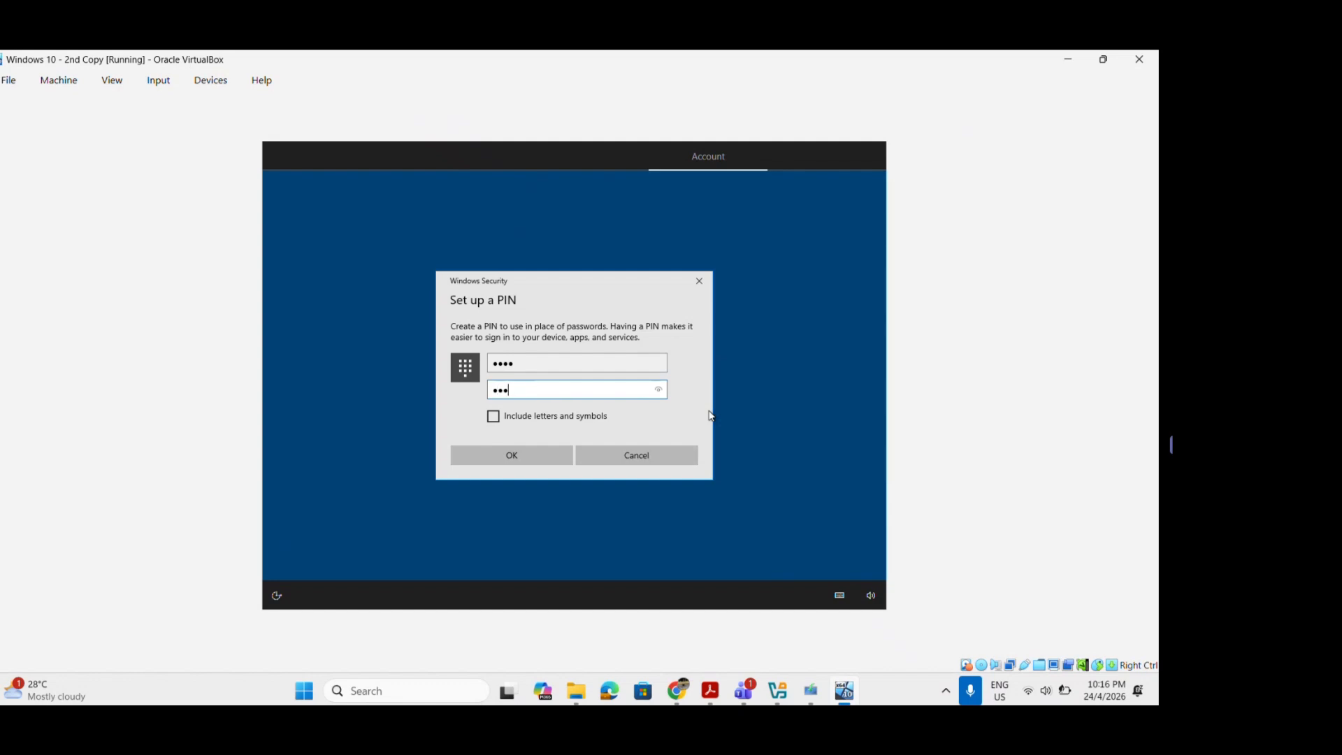
click(520, 455)
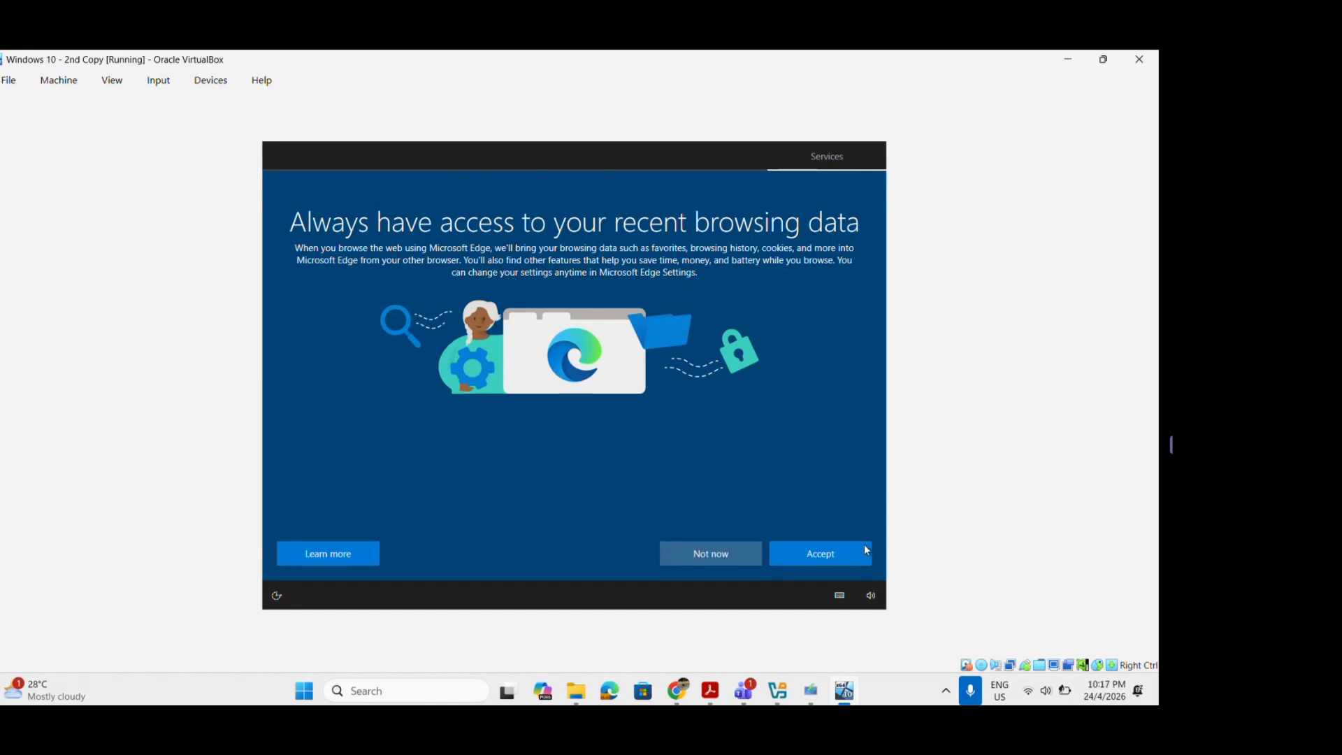
- Accept bringing recent browsing data into Edge
click(820, 552)
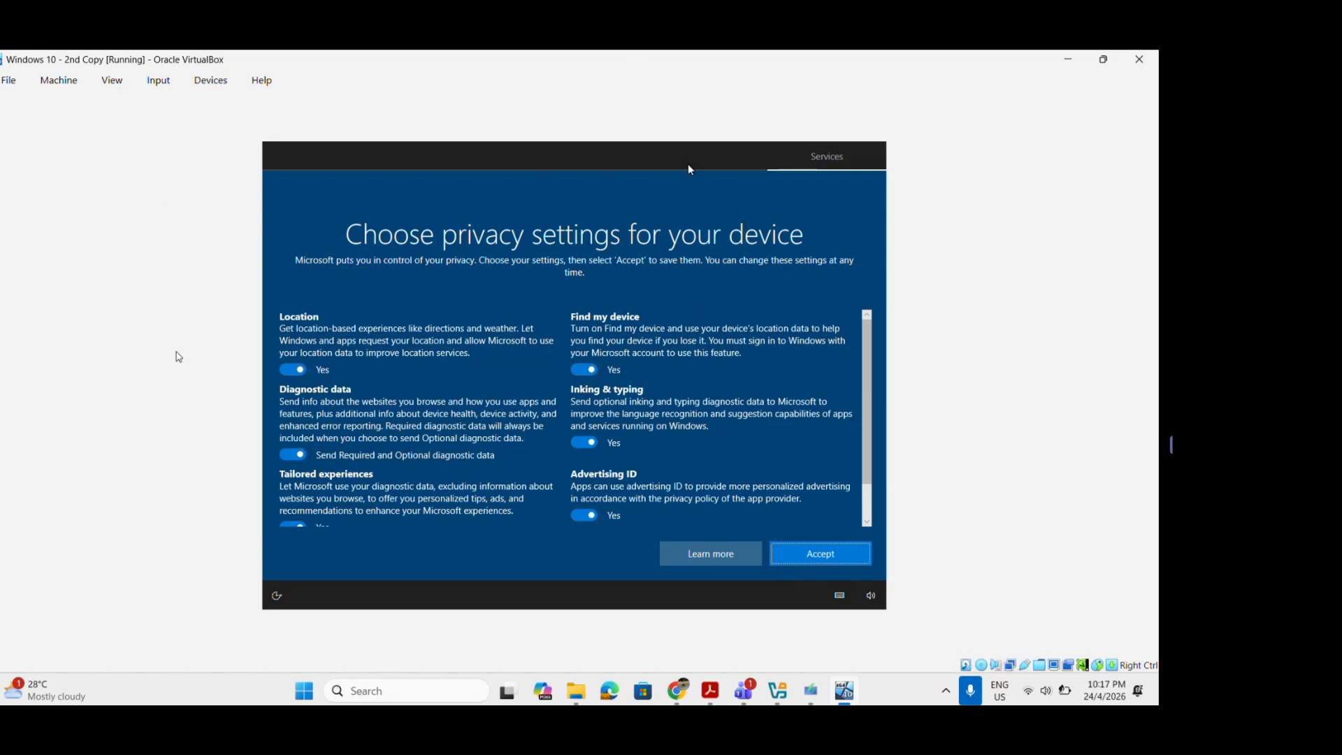
- Set Location, Find my device, Diagnostic data, Inking & typing, Tailored experiences and Advertising ID to No, then accept
click(289, 370)
click(289, 455)
click(291, 520)
scroll(441, 484, down, 1)
click(576, 494)
click(582, 411)
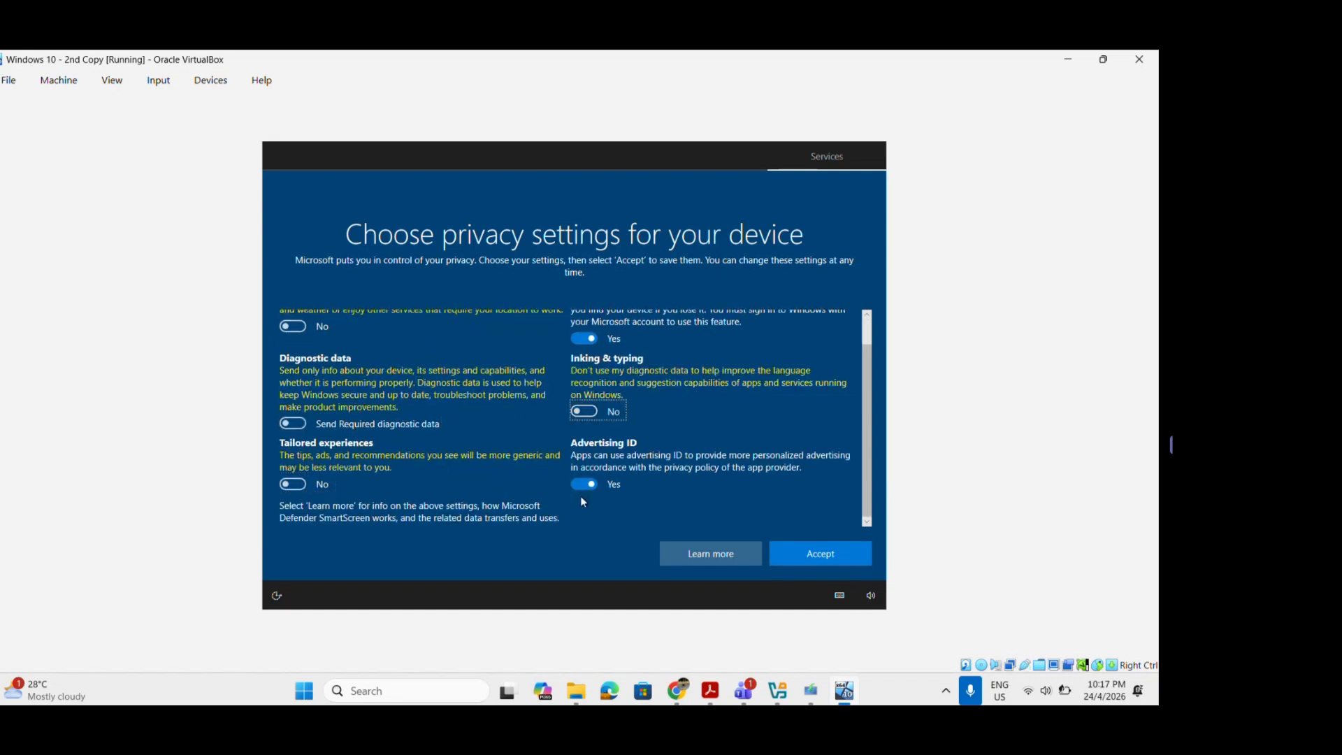
click(581, 482)
scroll(578, 454, up, 1)
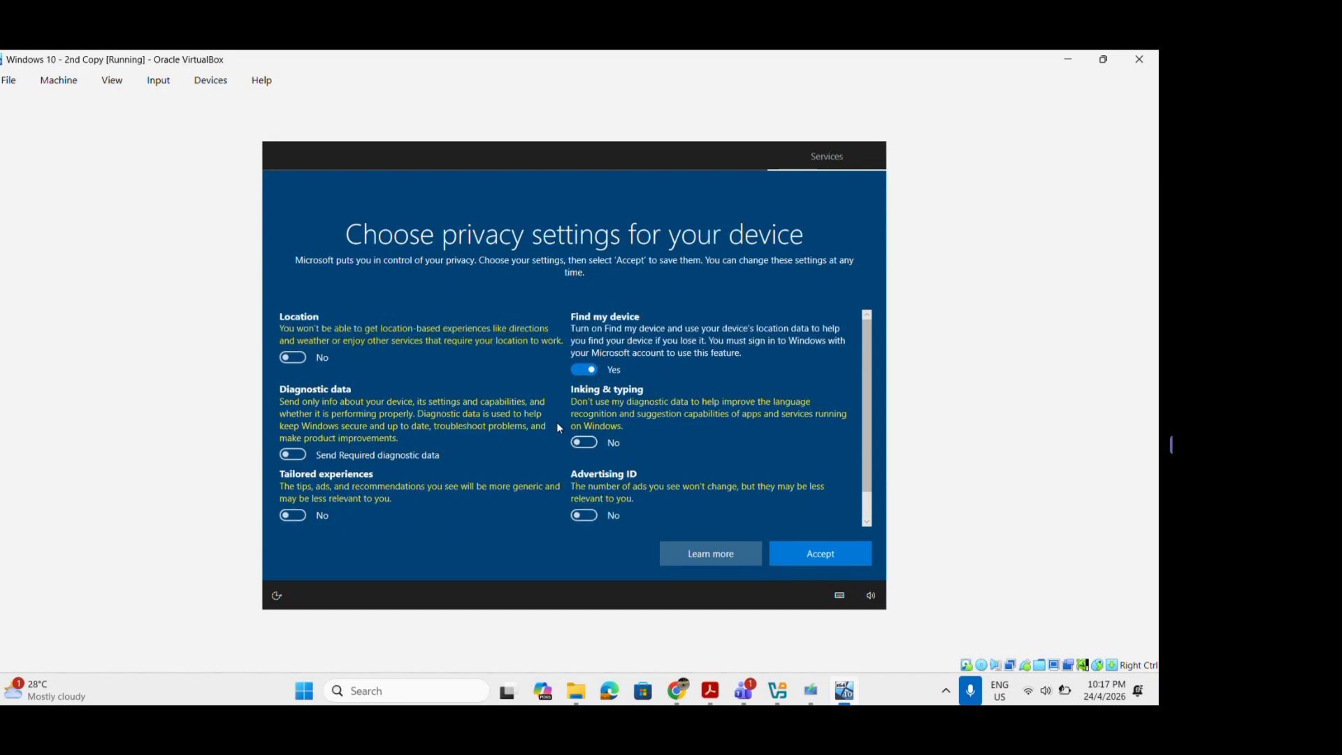
click(583, 370)
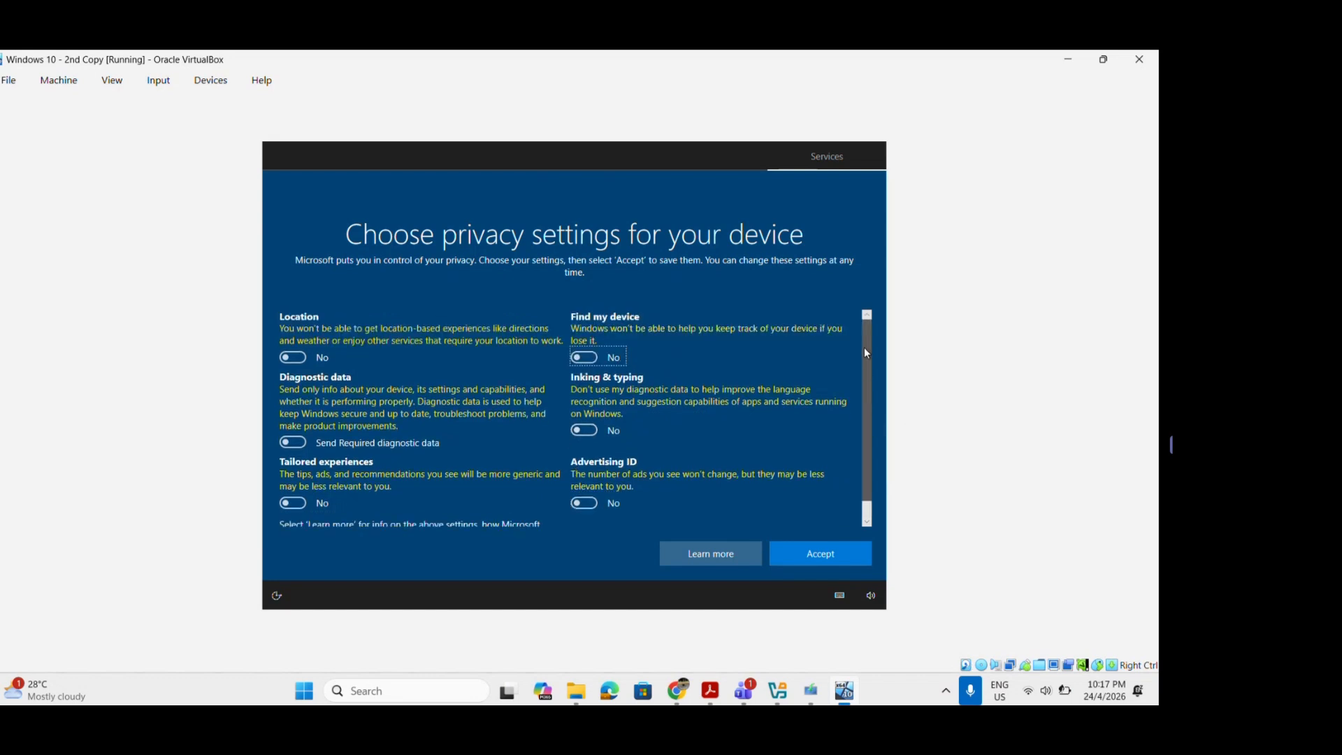
click(817, 560)
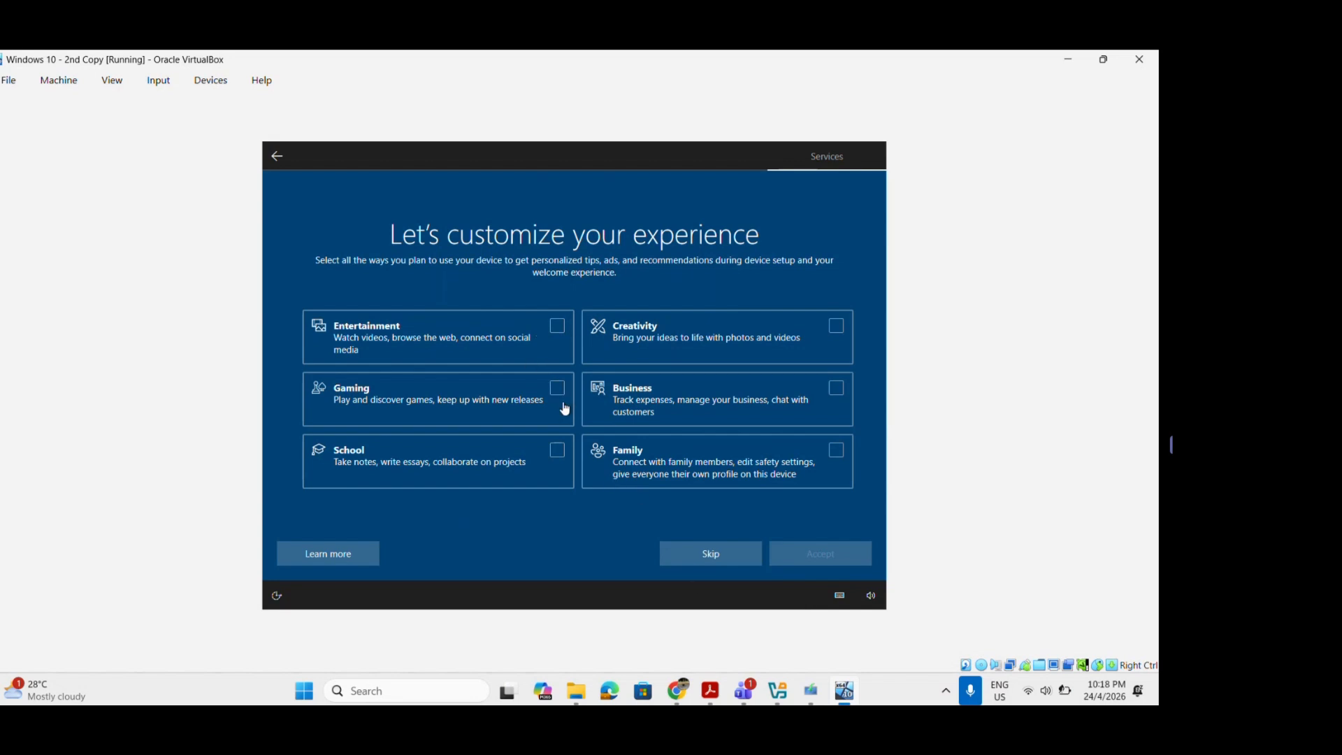
- Select School, Business and Creativity as device uses, leaving Entertainment unchecked, and accept
click(559, 457)
click(836, 399)
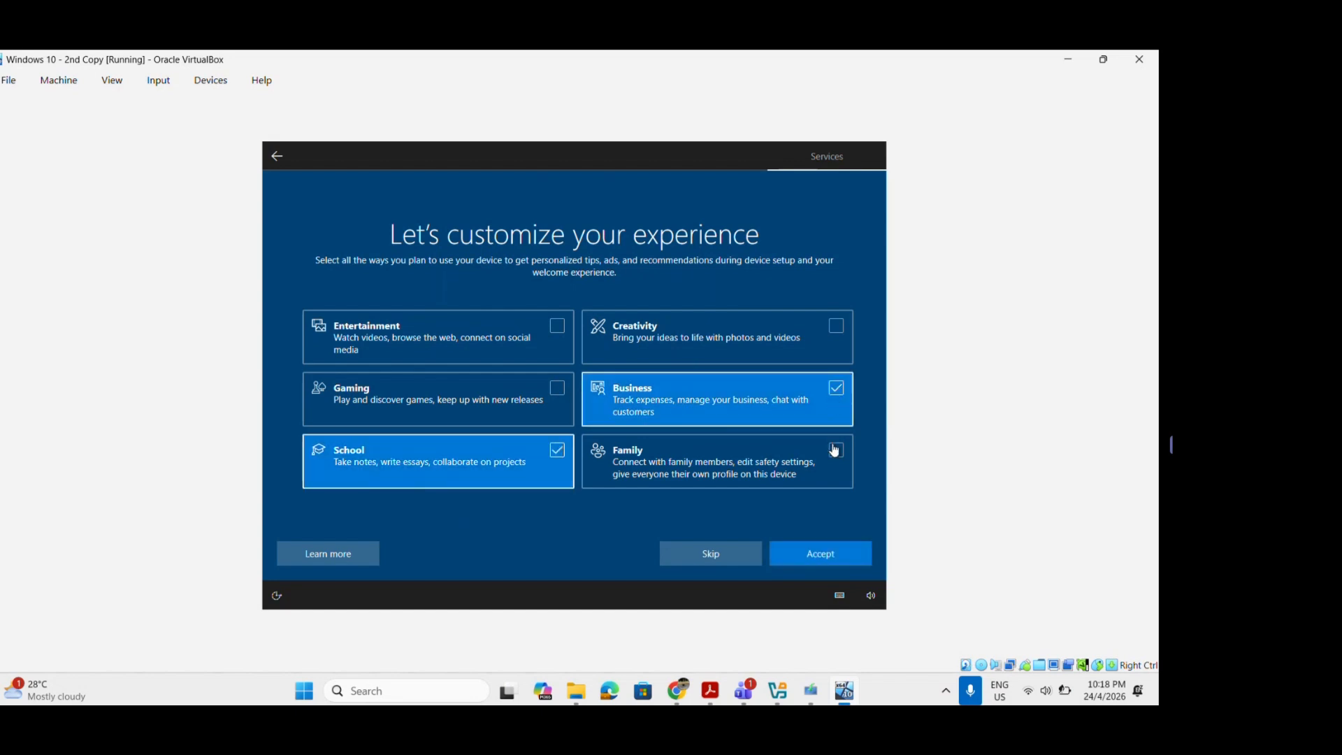
click(560, 330)
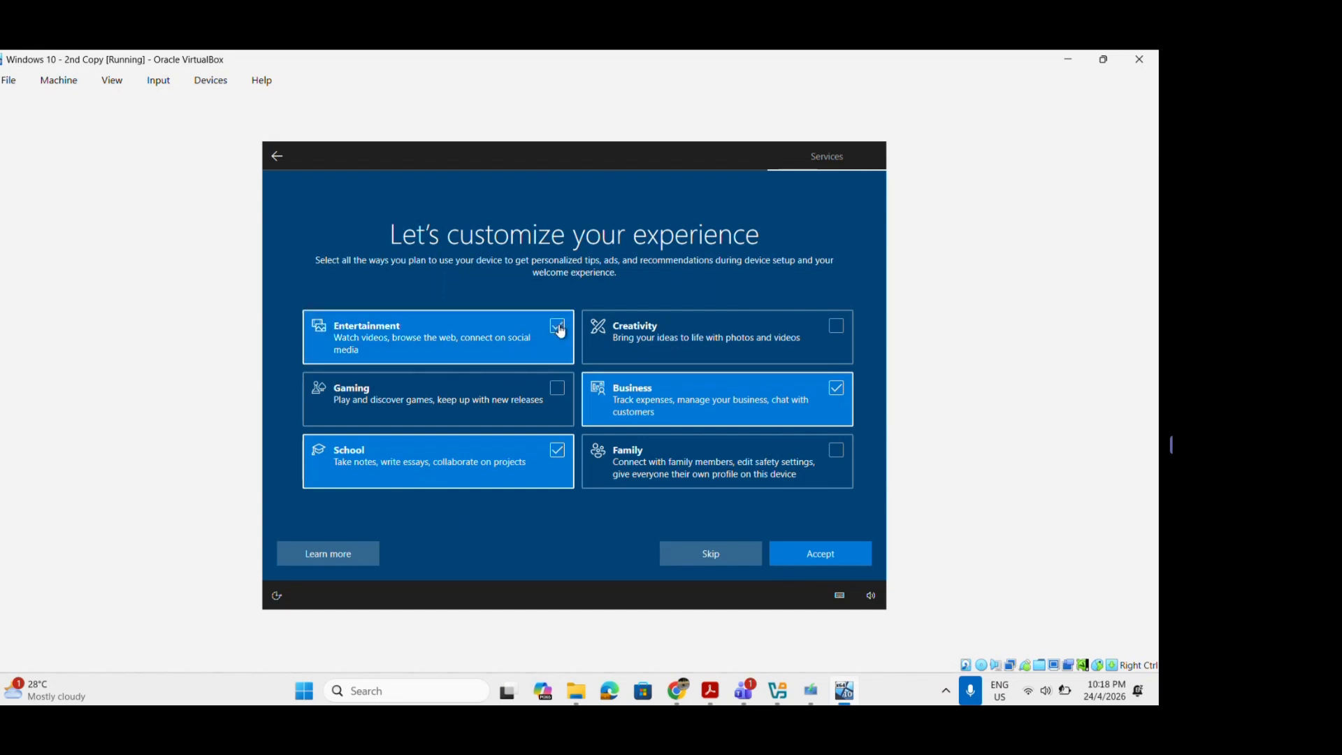
click(559, 330)
click(834, 343)
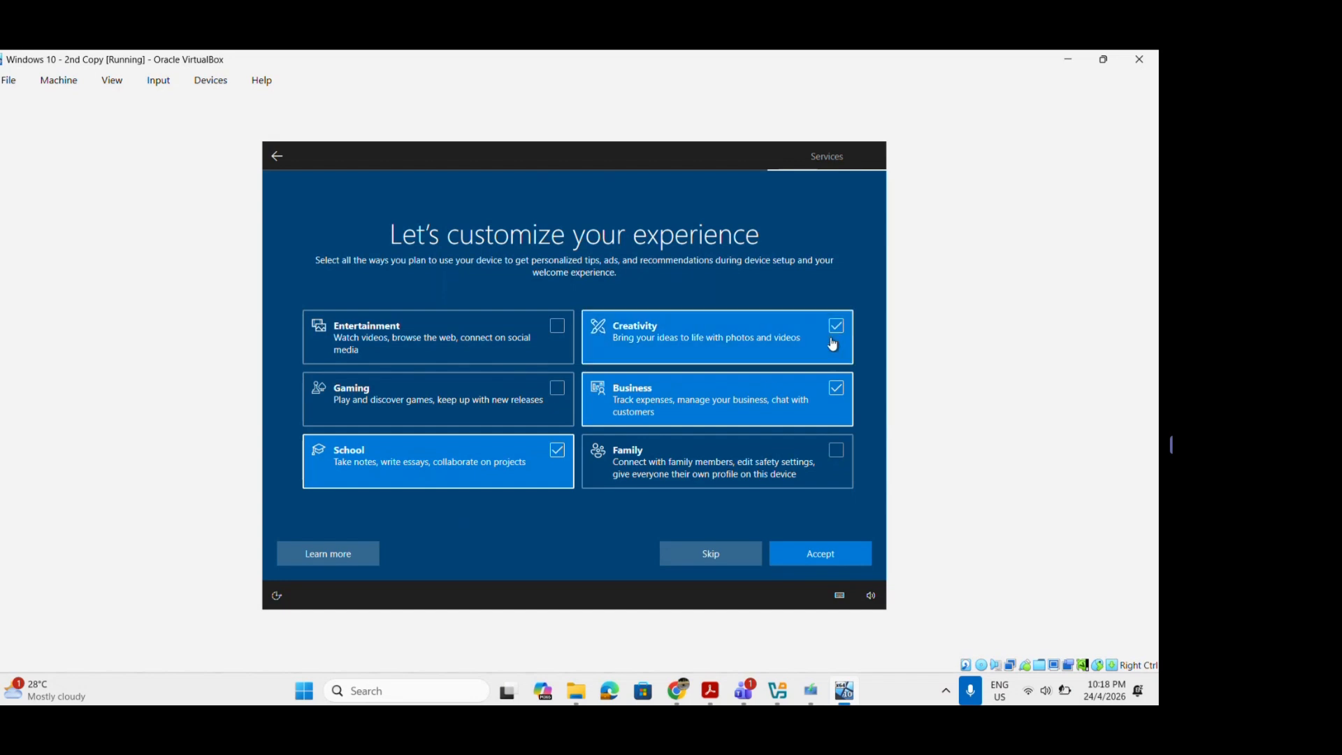
click(817, 551)
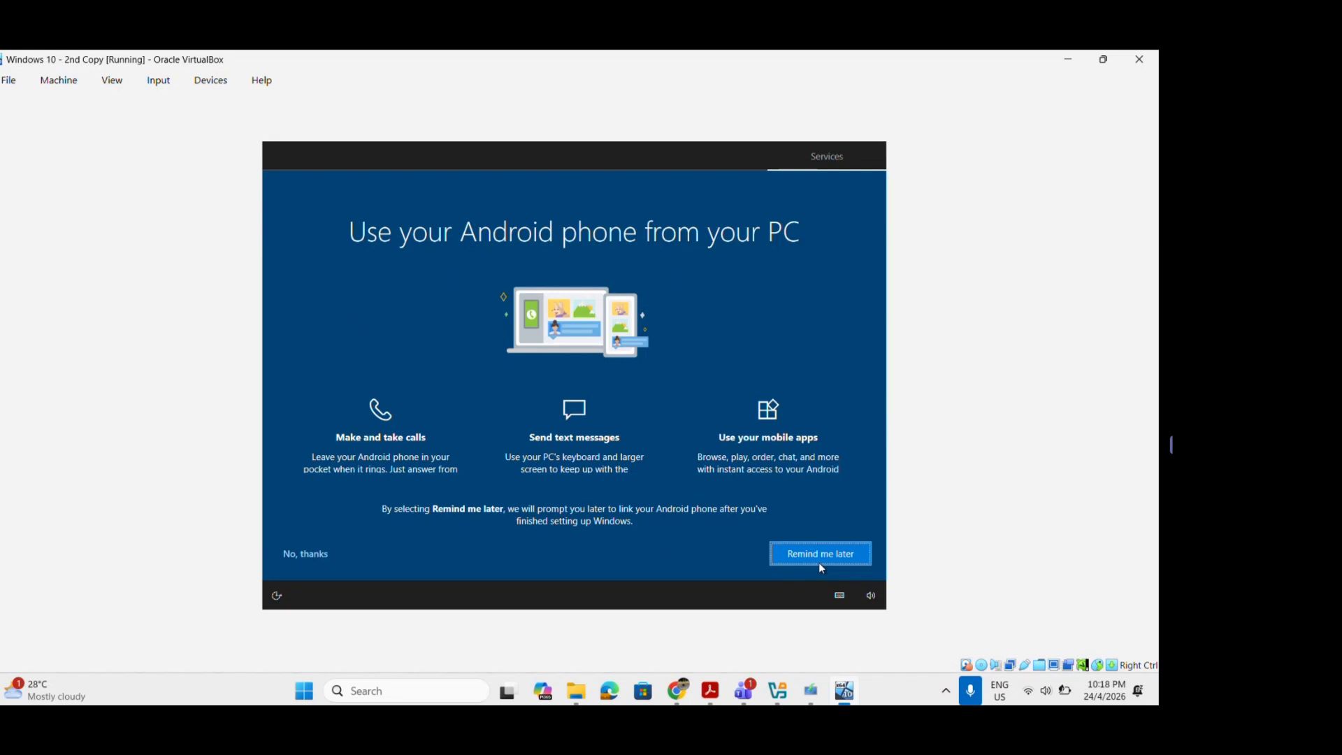
- Decline Android phone linking and skip OneDrive photo backup
click(315, 561)
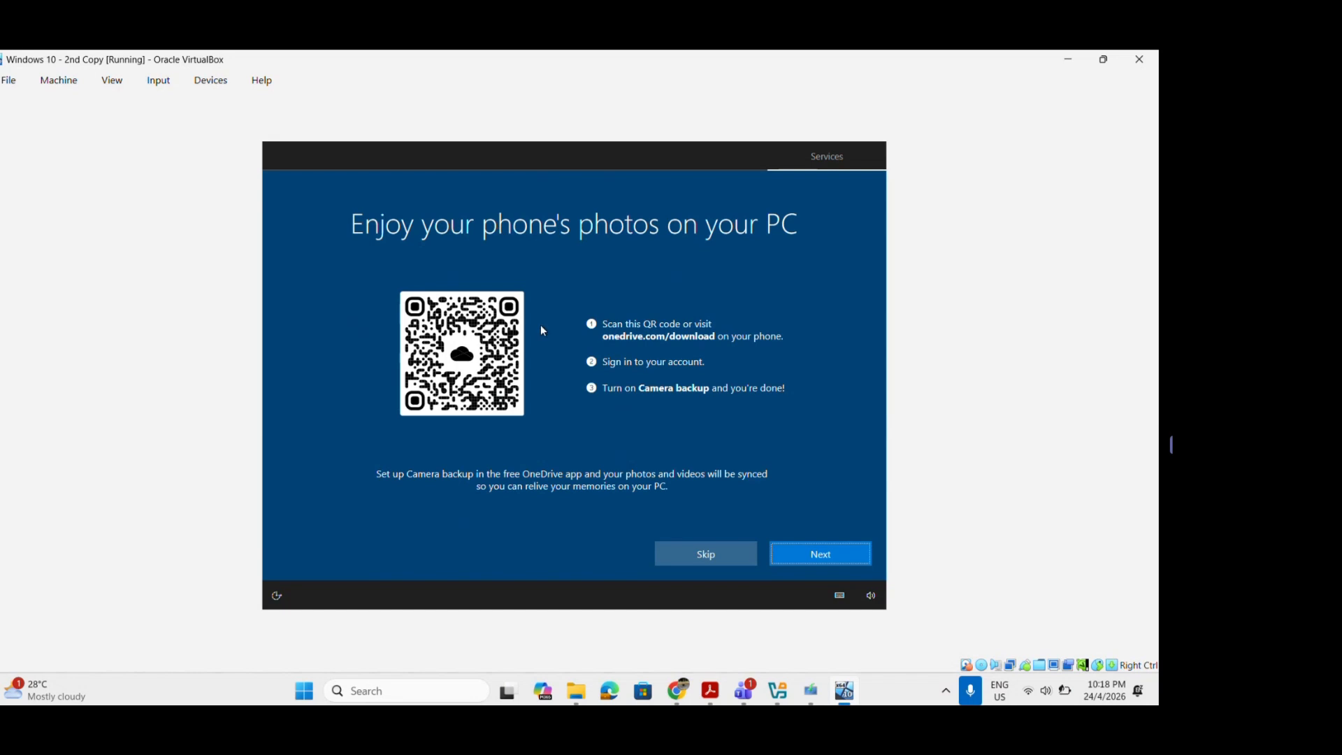
click(710, 554)
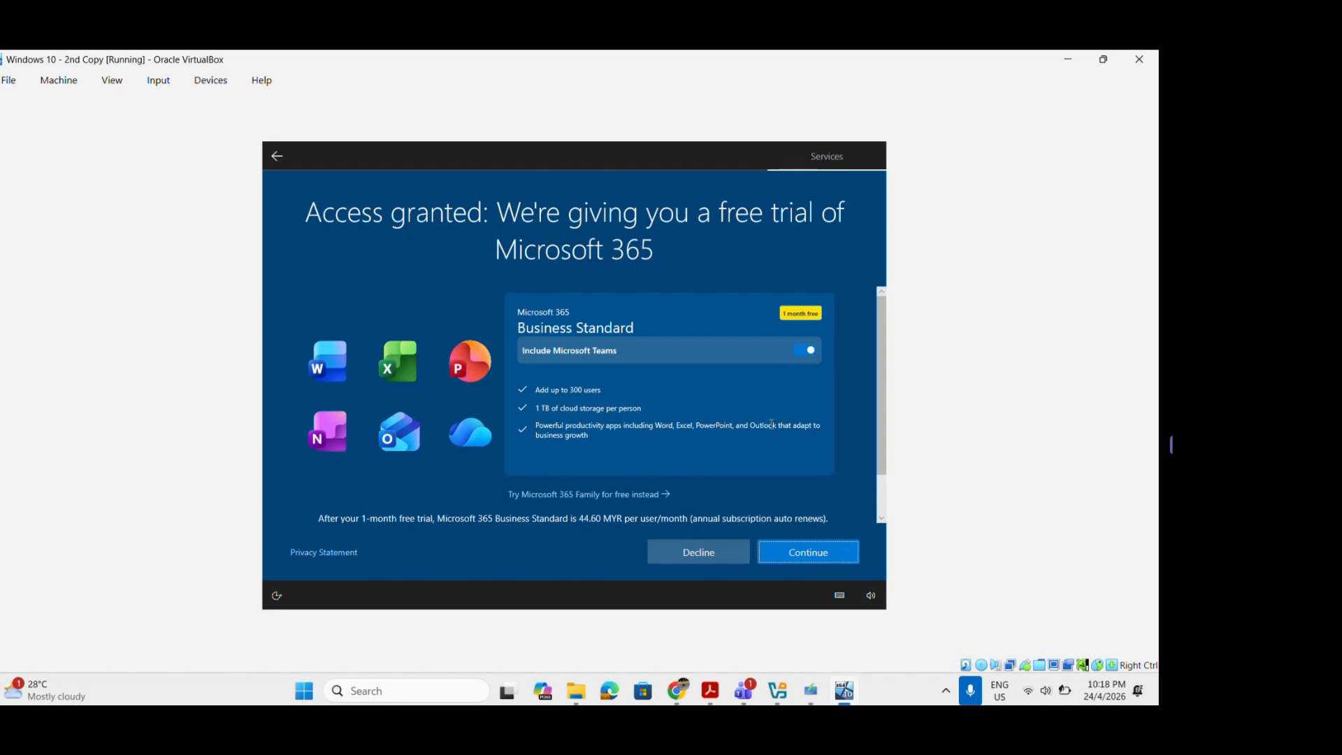
- Back out of the trial details form, exclude Microsoft Teams, and decline the Business Standard trial
click(804, 556)
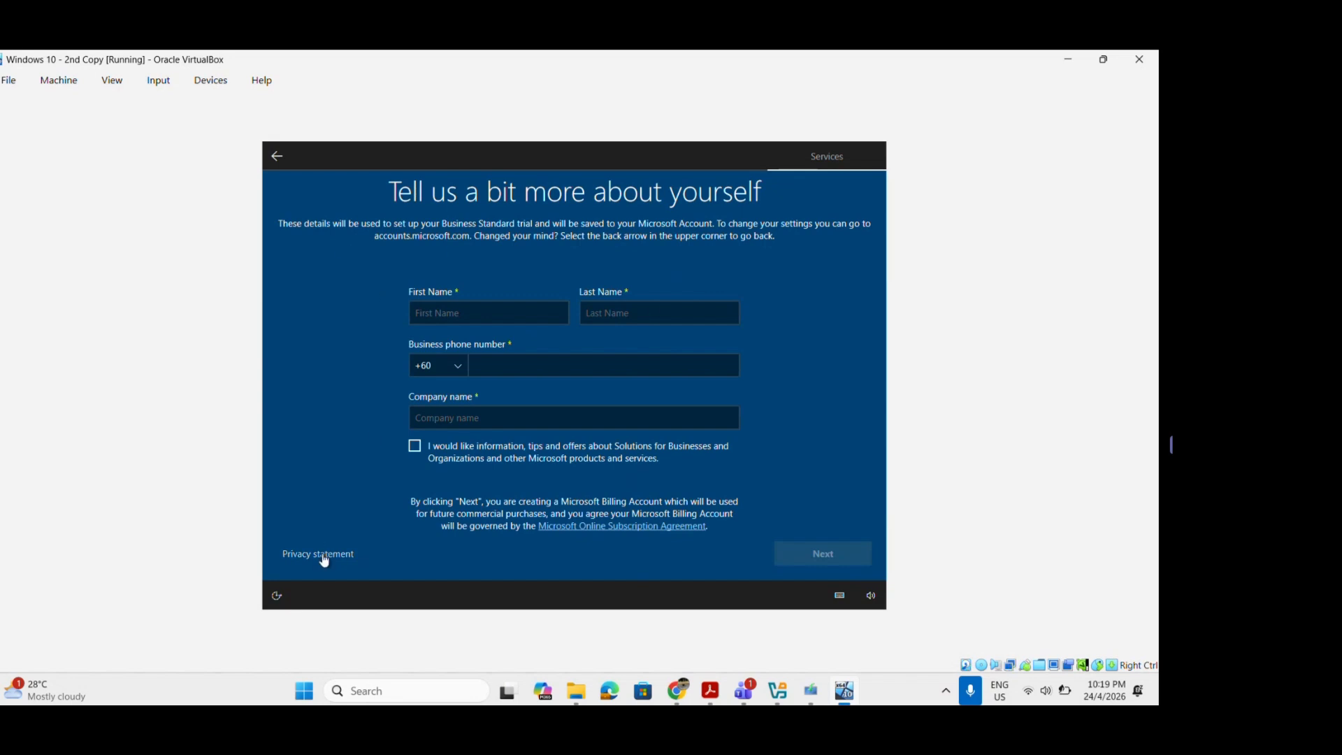
click(507, 373)
click(287, 158)
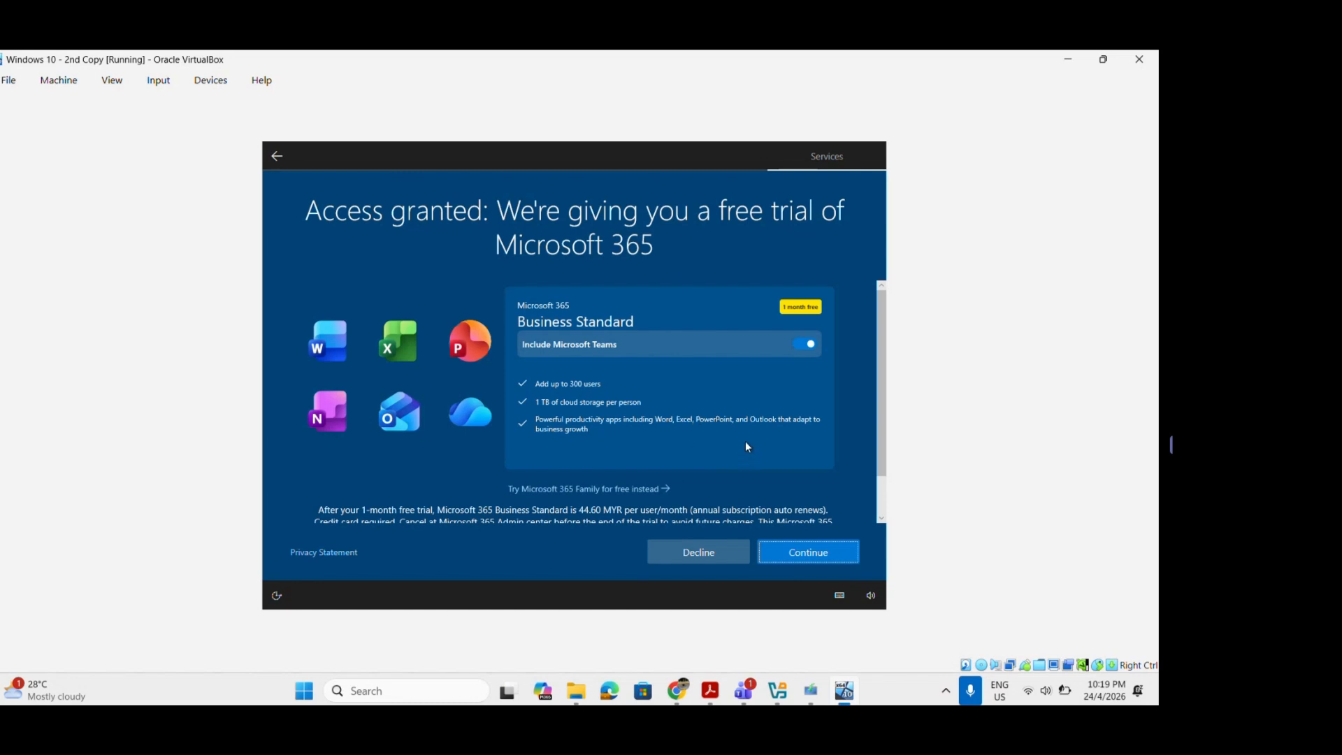
scroll(746, 428, down, 1)
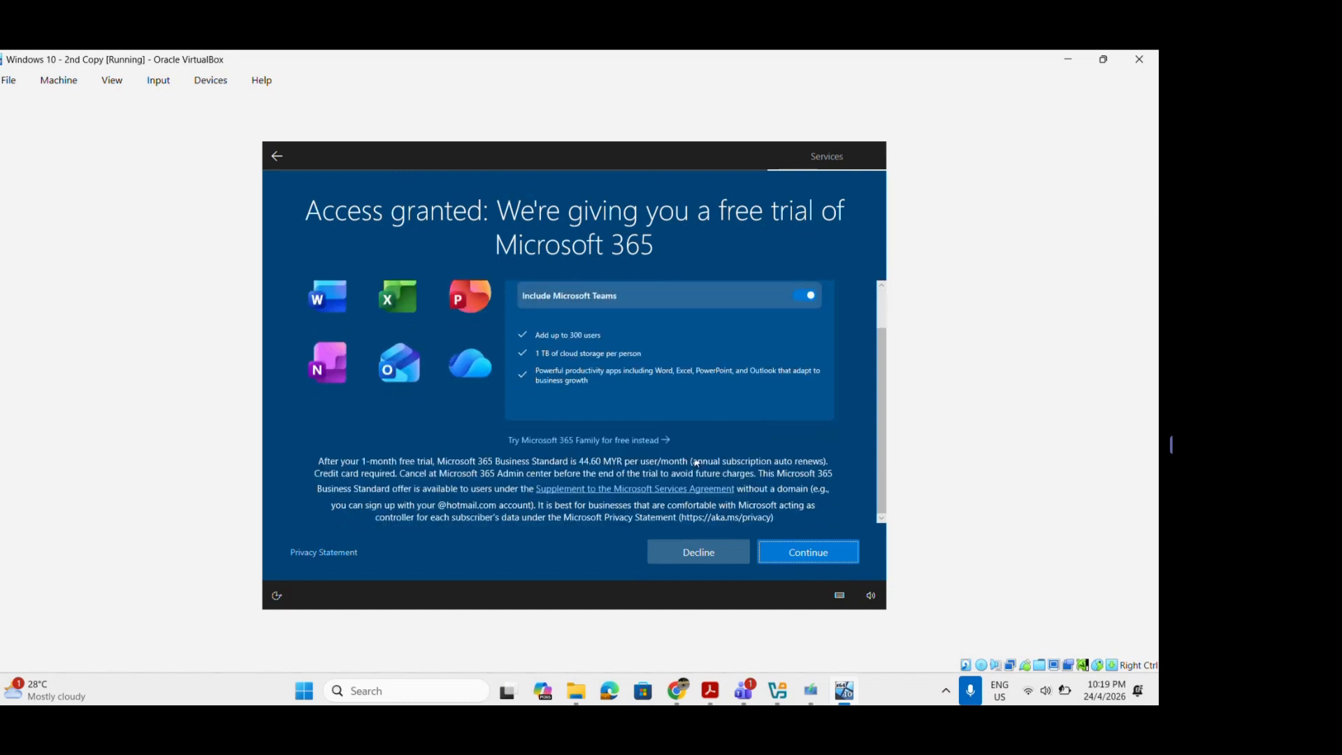
scroll(720, 376, up, 1)
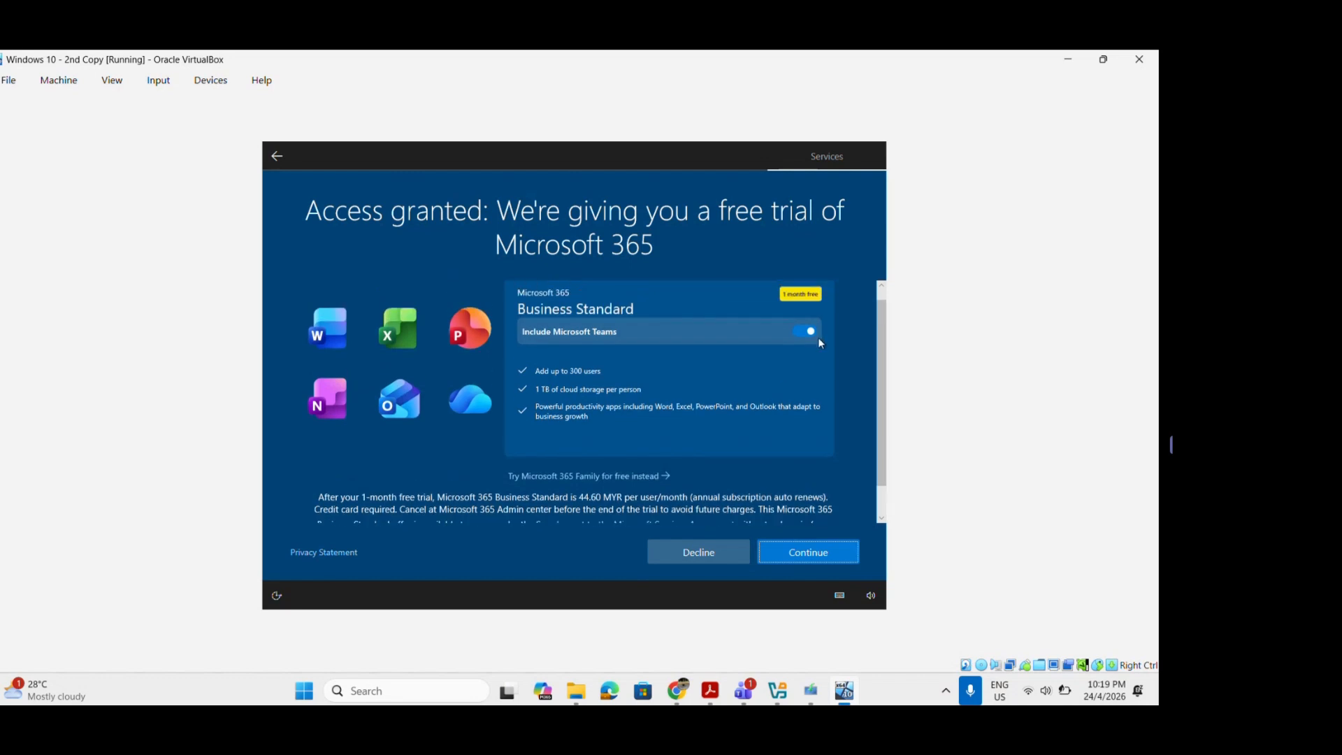
click(810, 338)
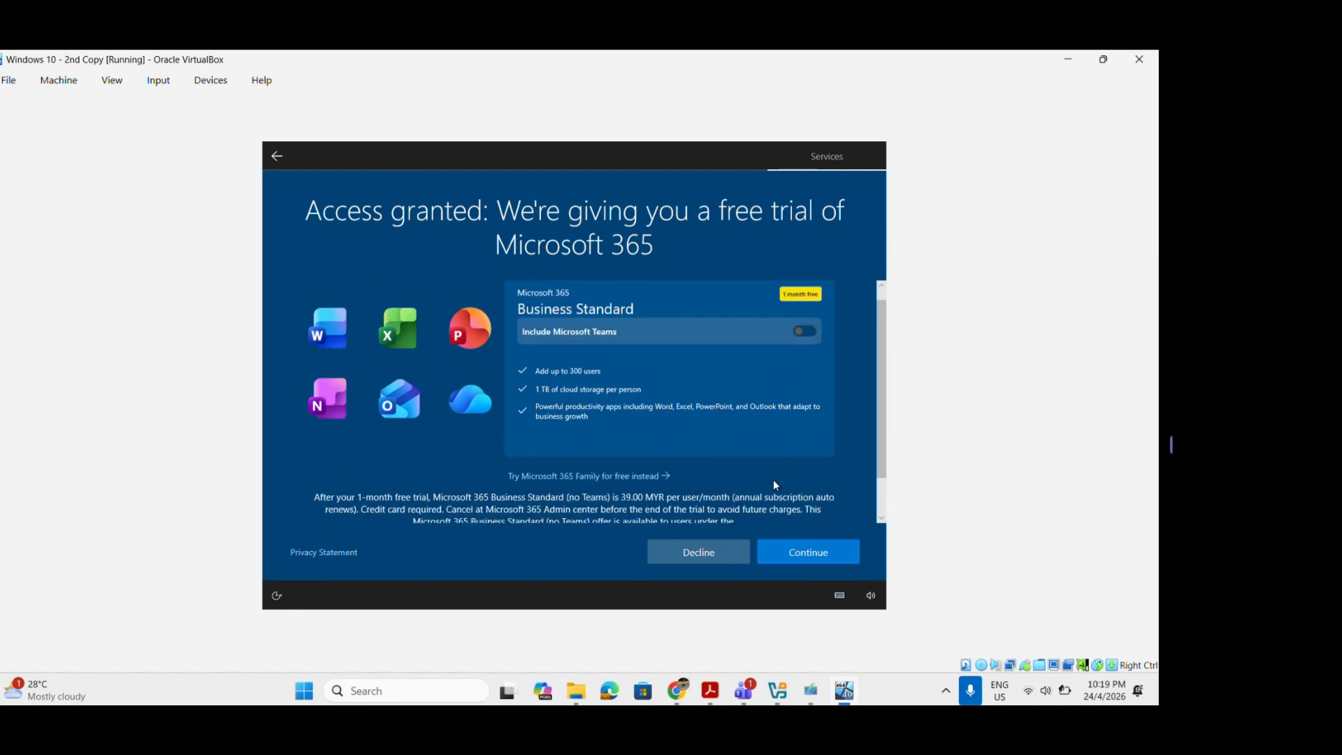
click(724, 553)
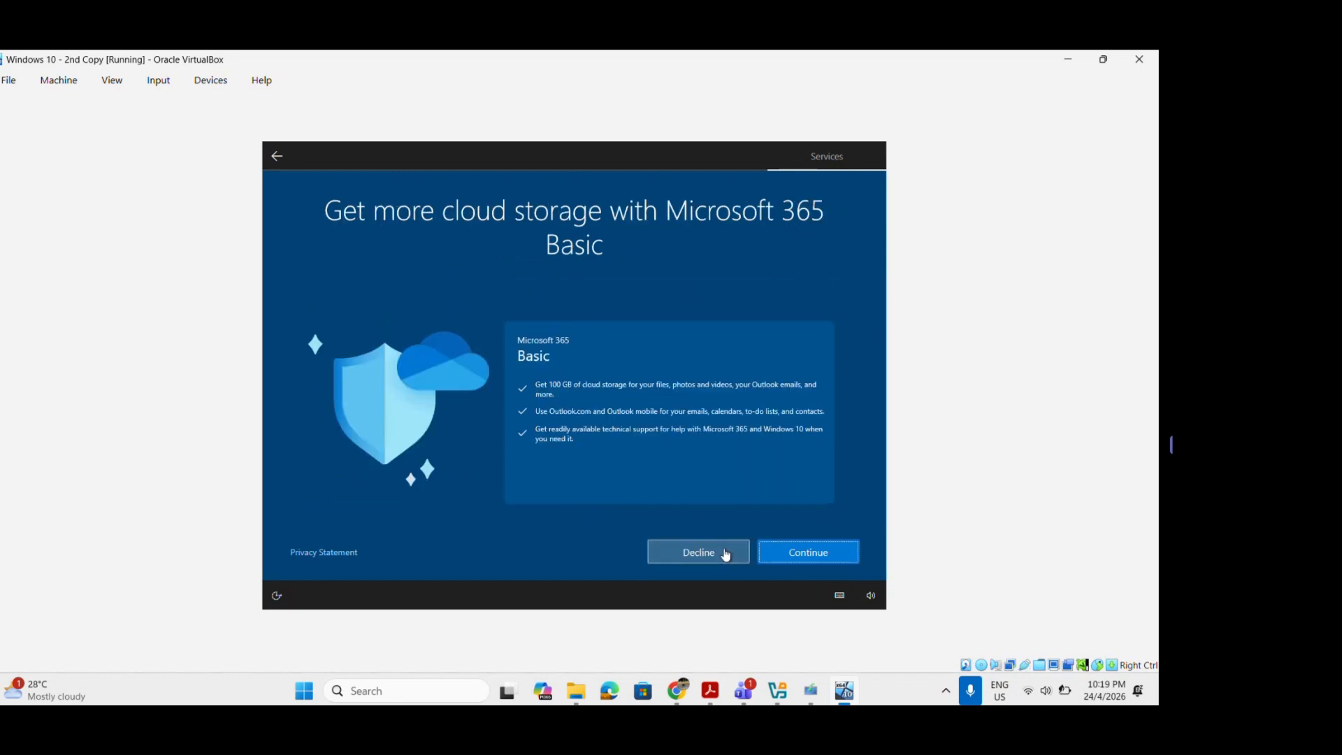
- Decline the Microsoft 365 Basic offer and continue past the free Microsoft 365 page
click(801, 557)
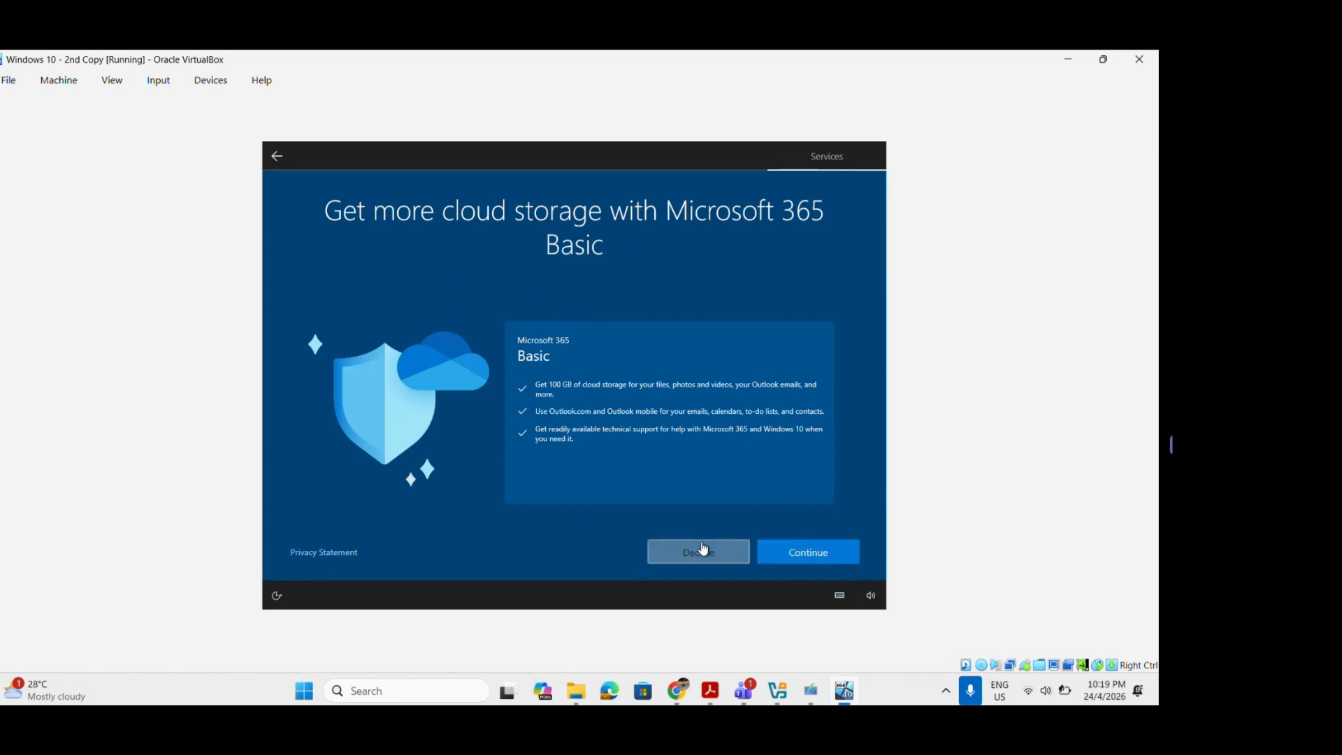
click(703, 548)
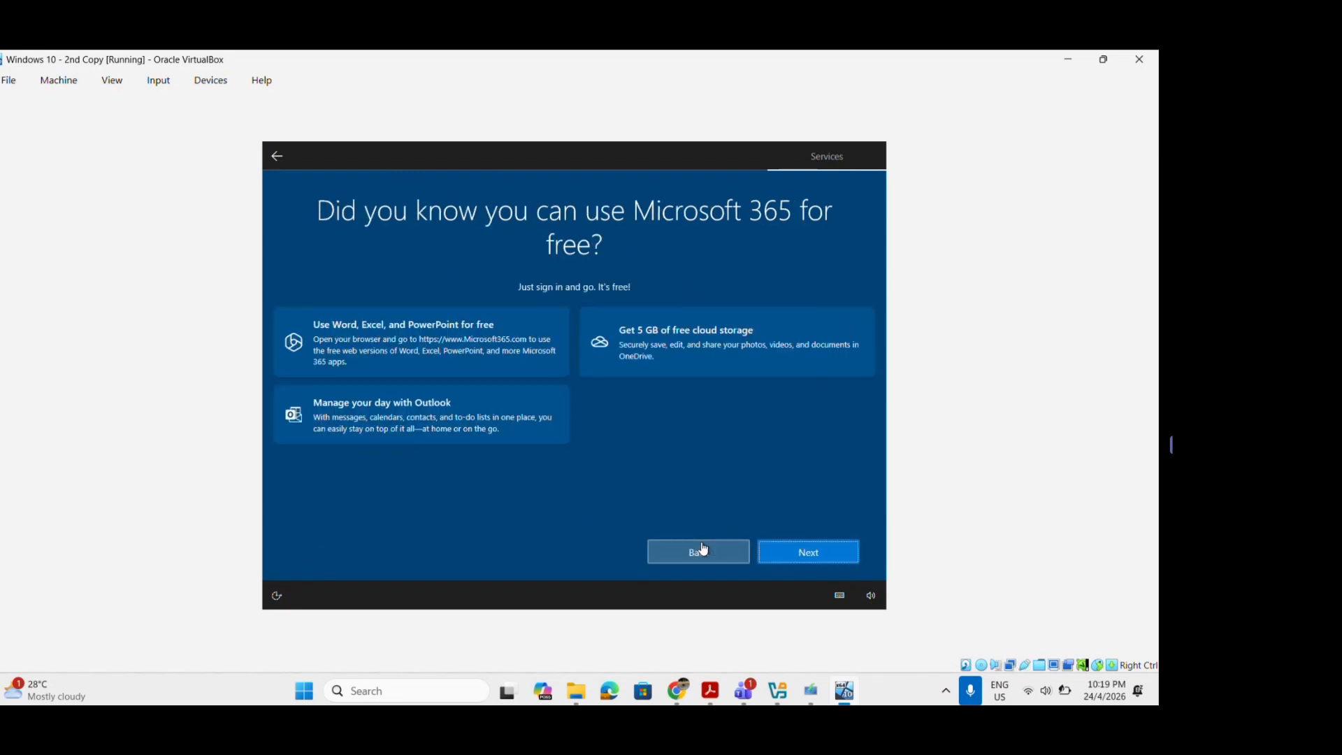
click(832, 551)
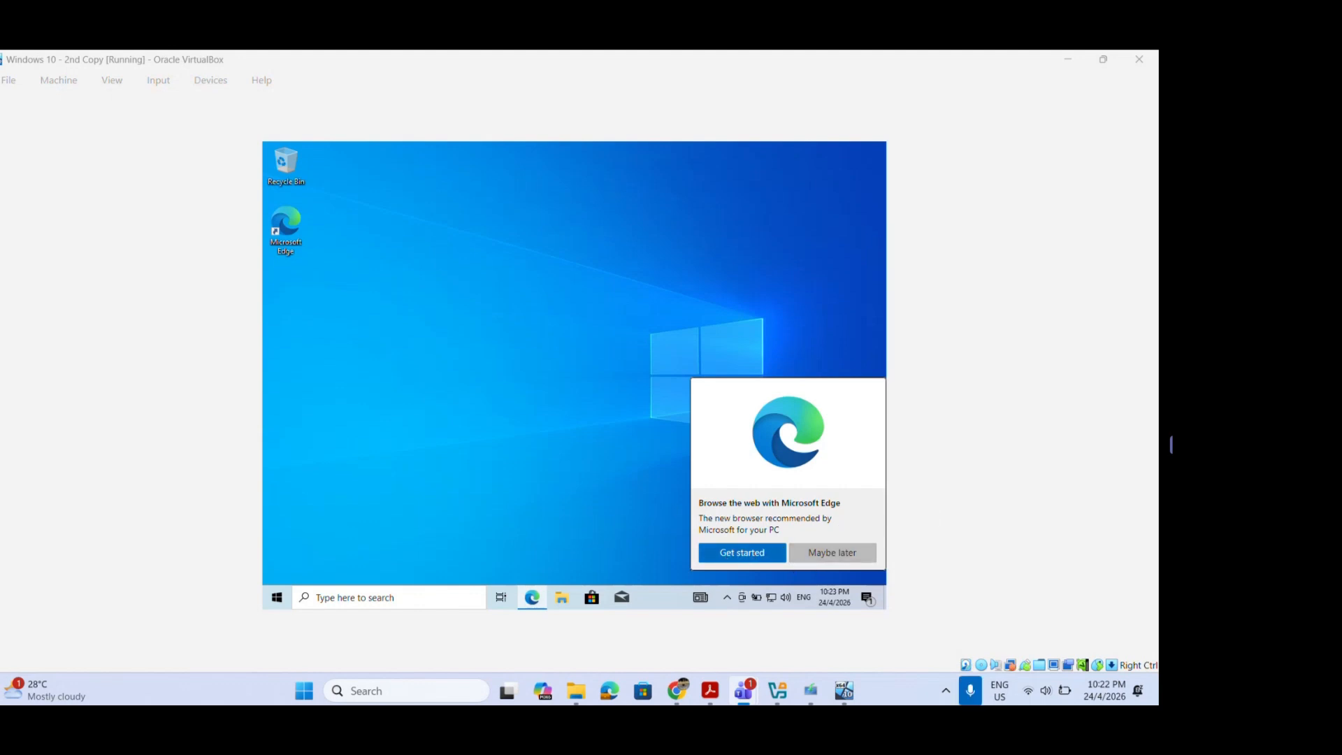
- Dismiss the Edge welcome prompt with Maybe later and bring up the guest taskbar's context menu
click(829, 552)
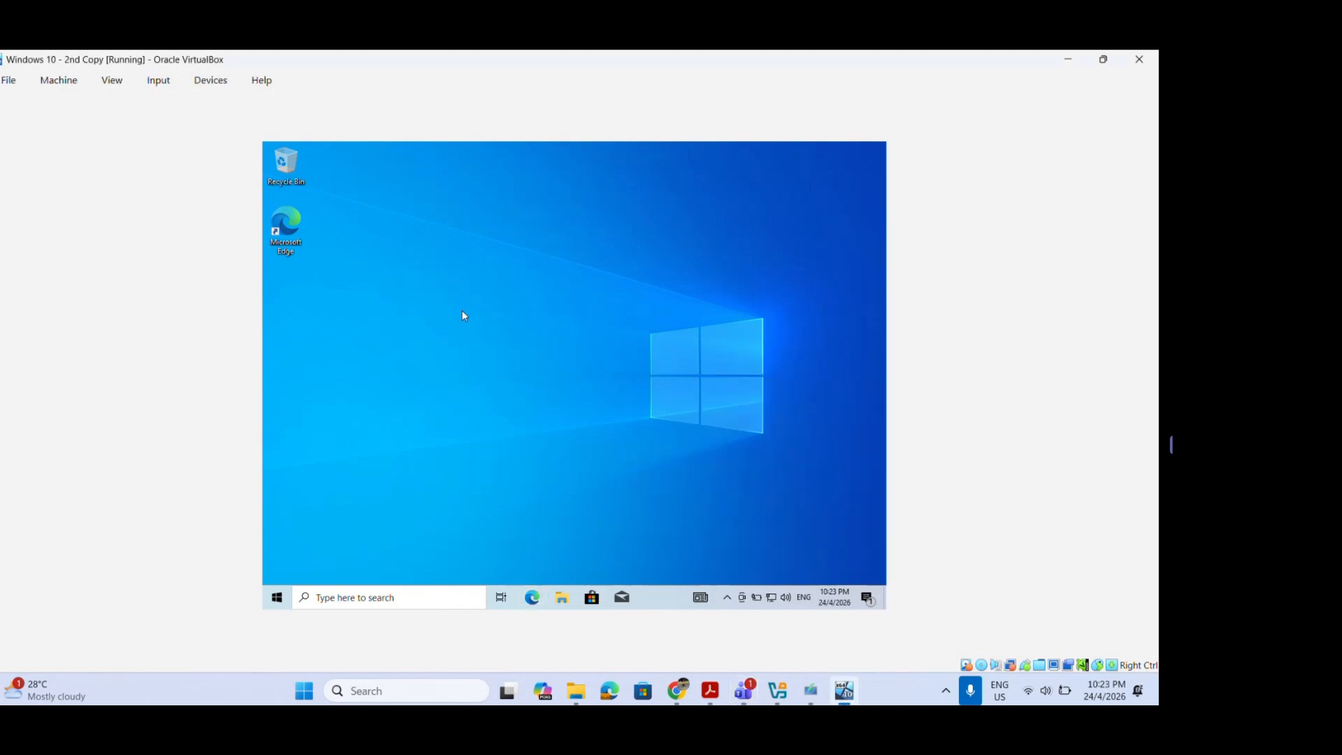
click(277, 597)
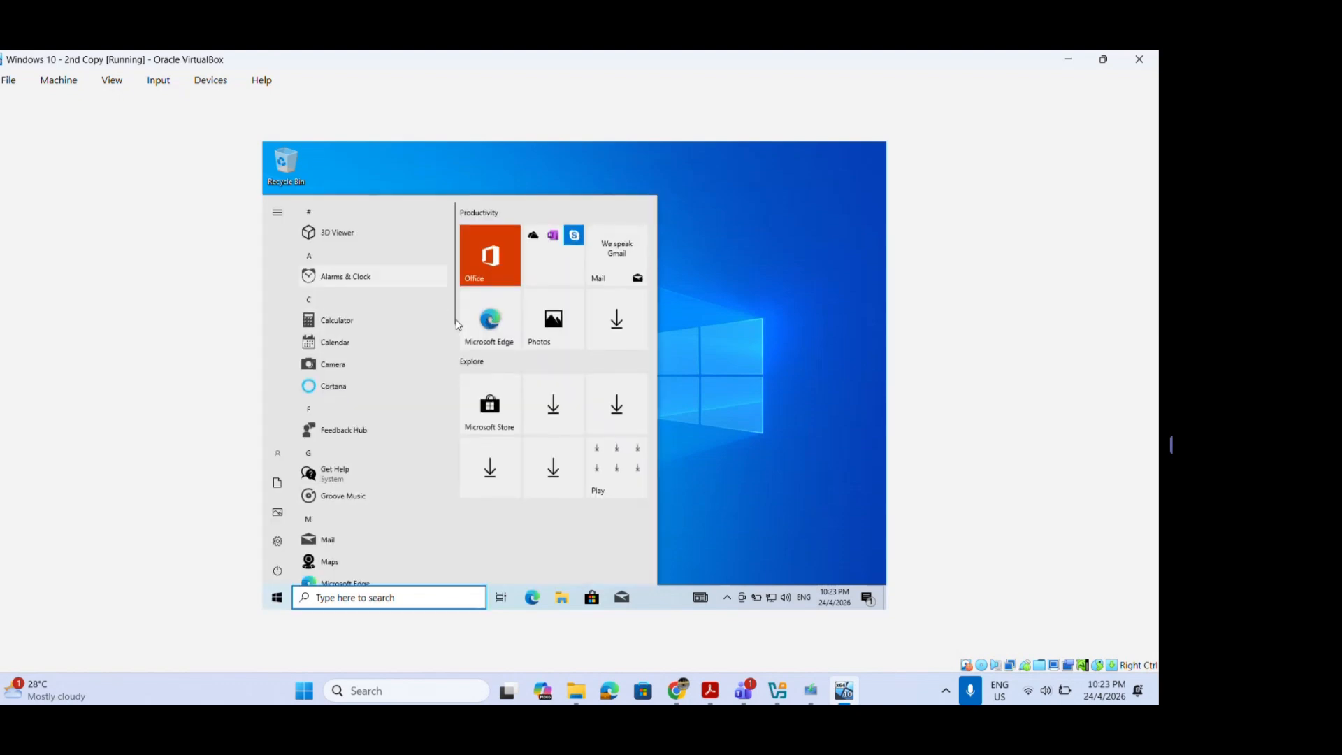
click(785, 276)
right_click(494, 286)
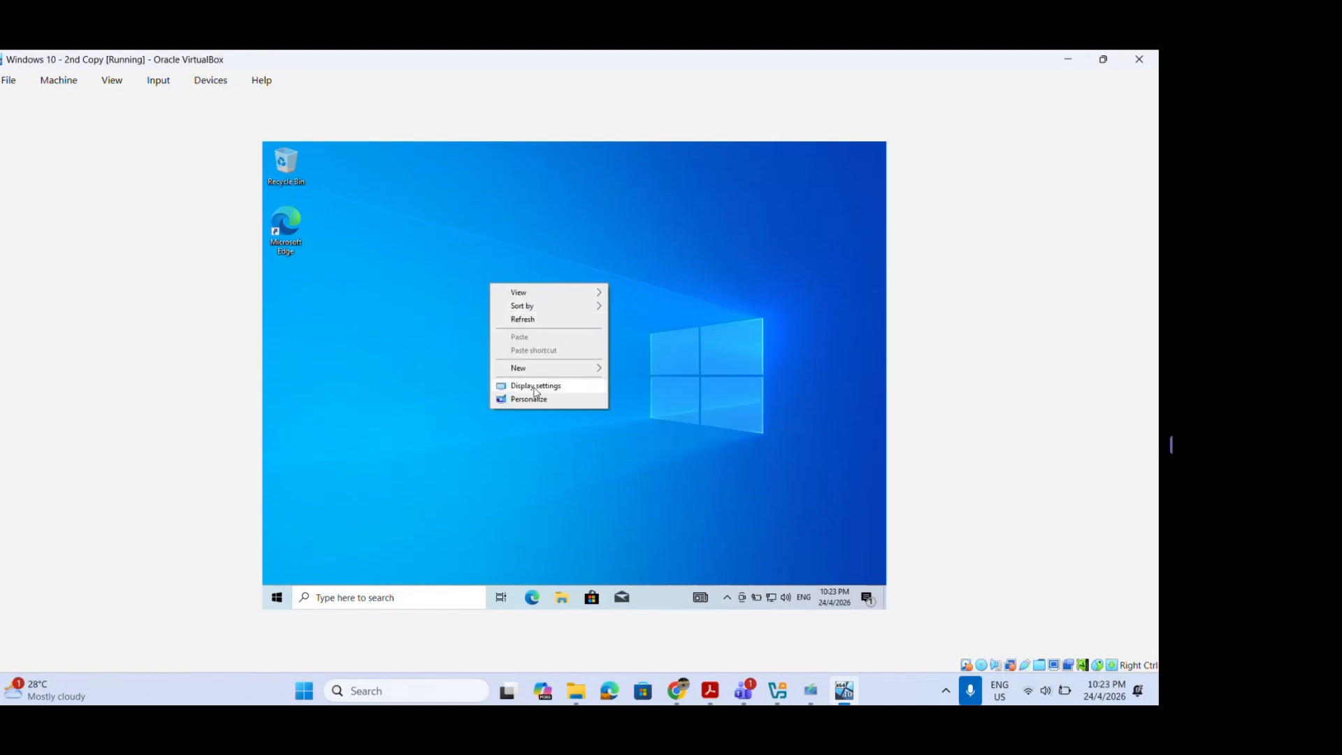
right_click(659, 602)
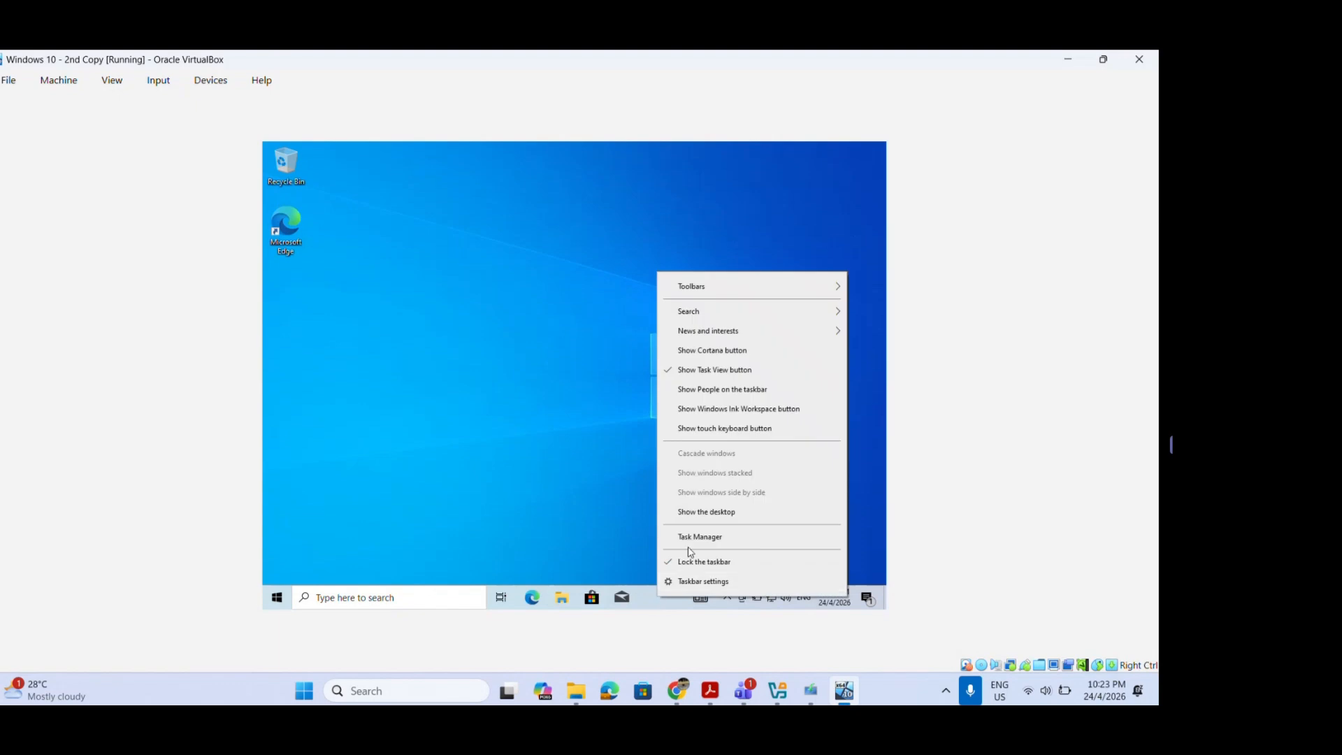
- Open Task Manager in More details on the Performance tab, shifting the window slightly right
click(697, 539)
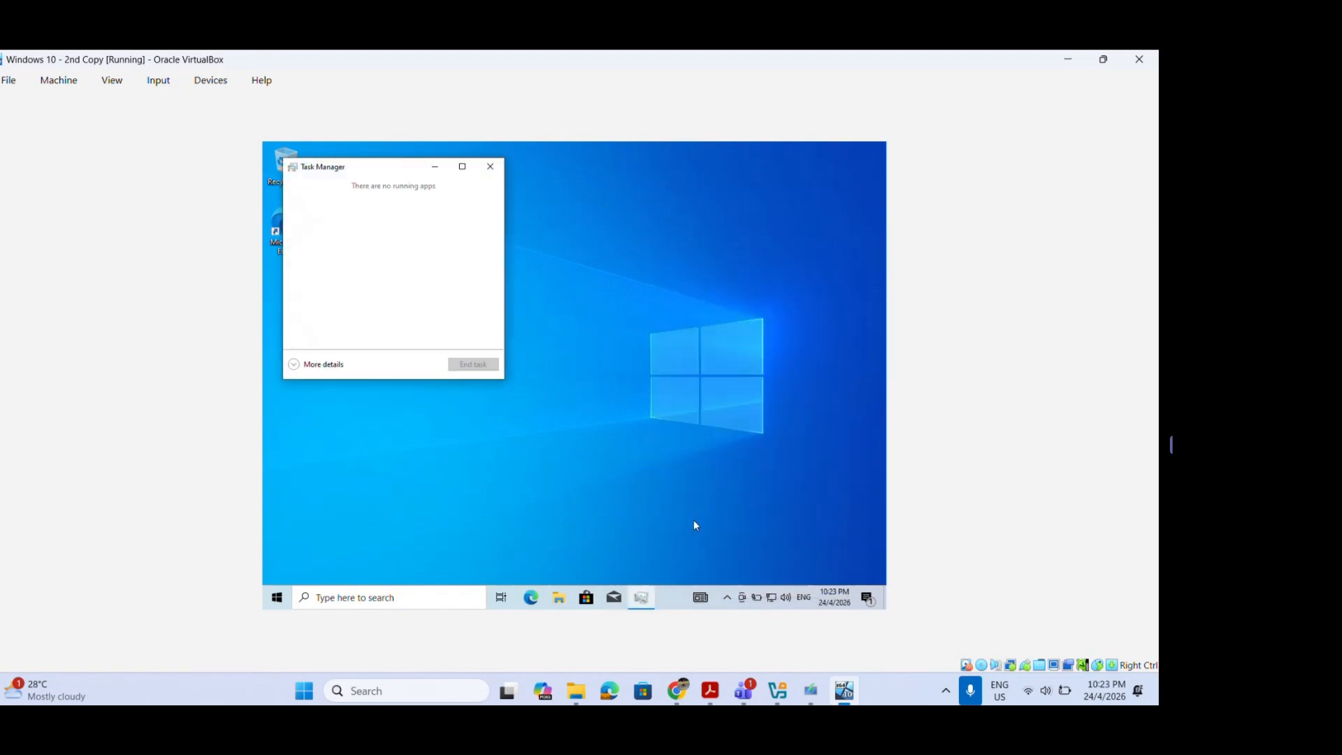
click(312, 364)
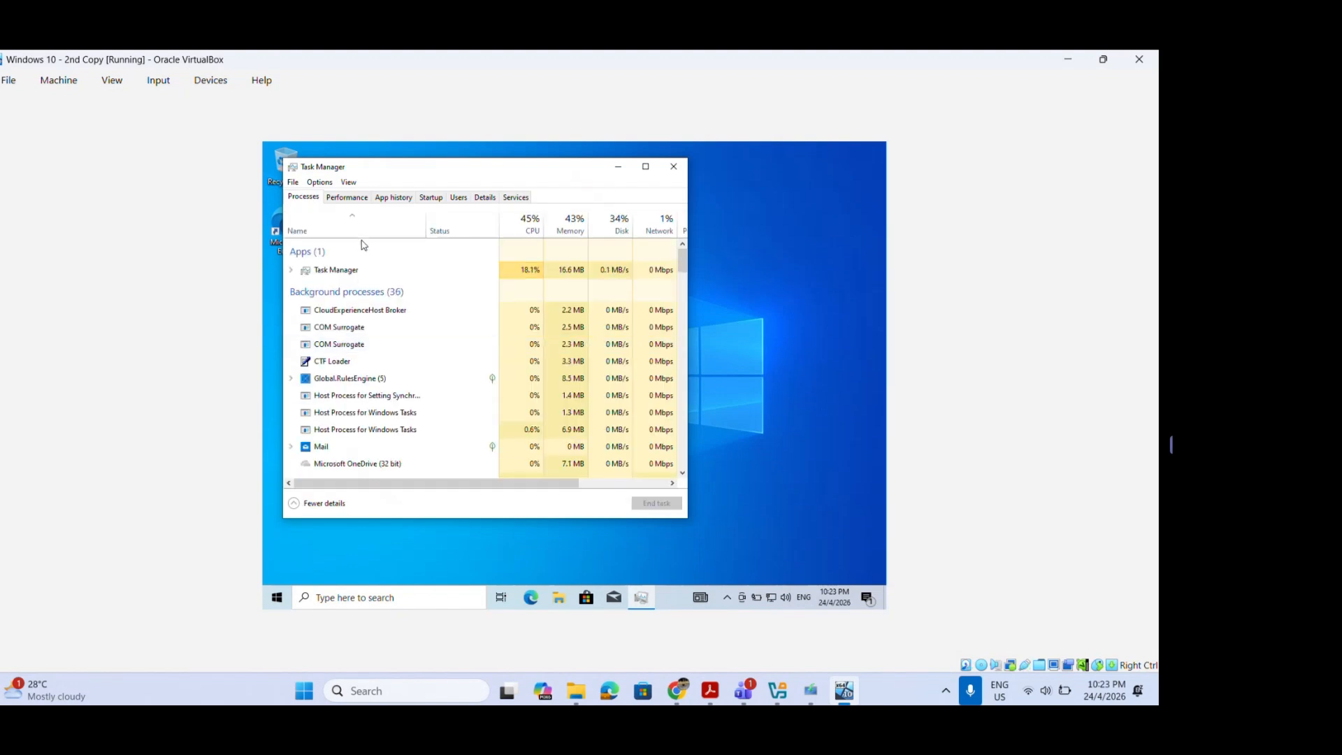
click(340, 198)
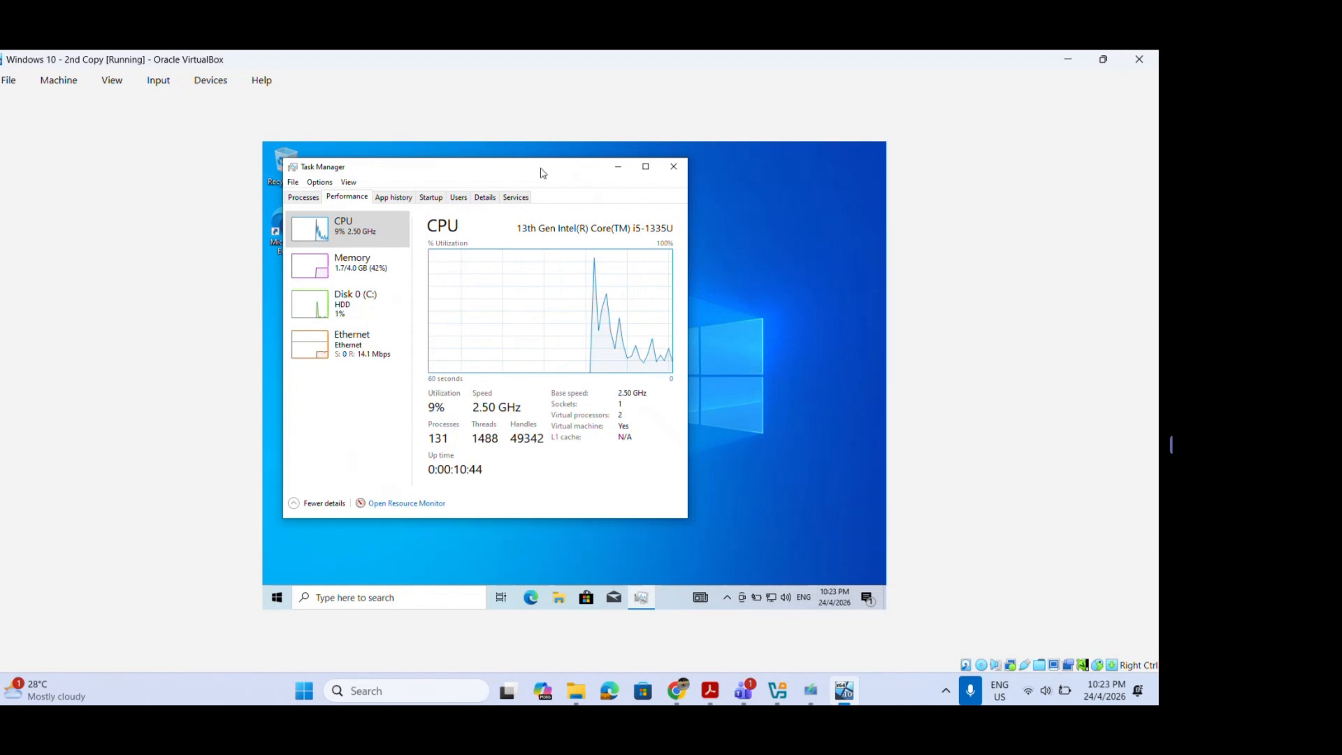
drag(544, 172, 648, 185)
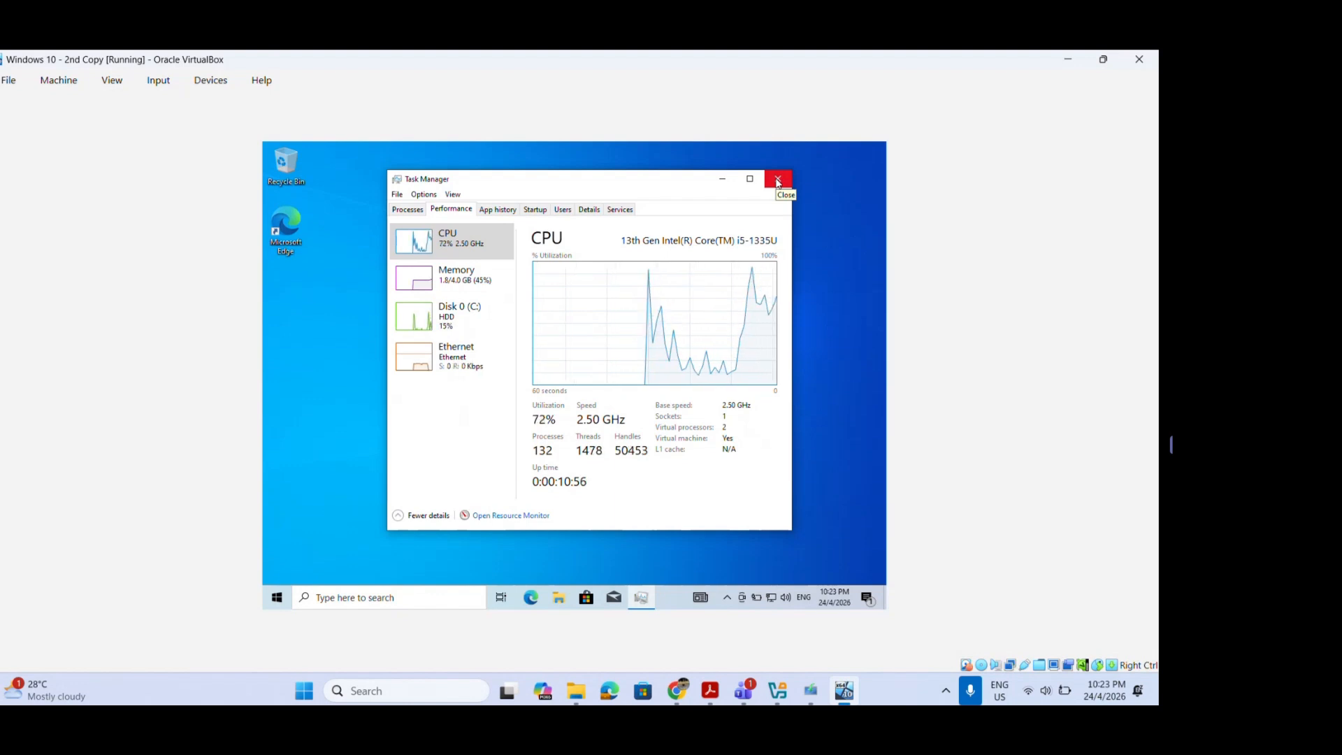
click(376, 596)
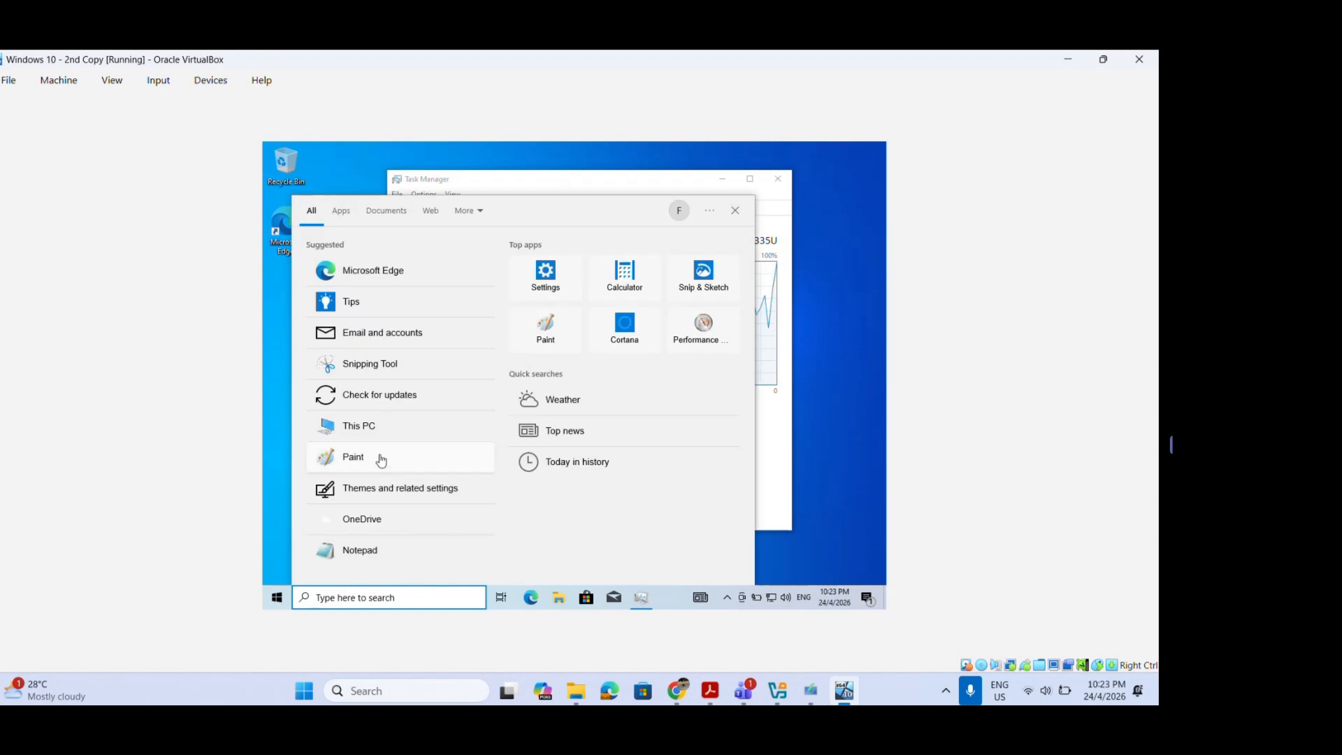
text(cmd)
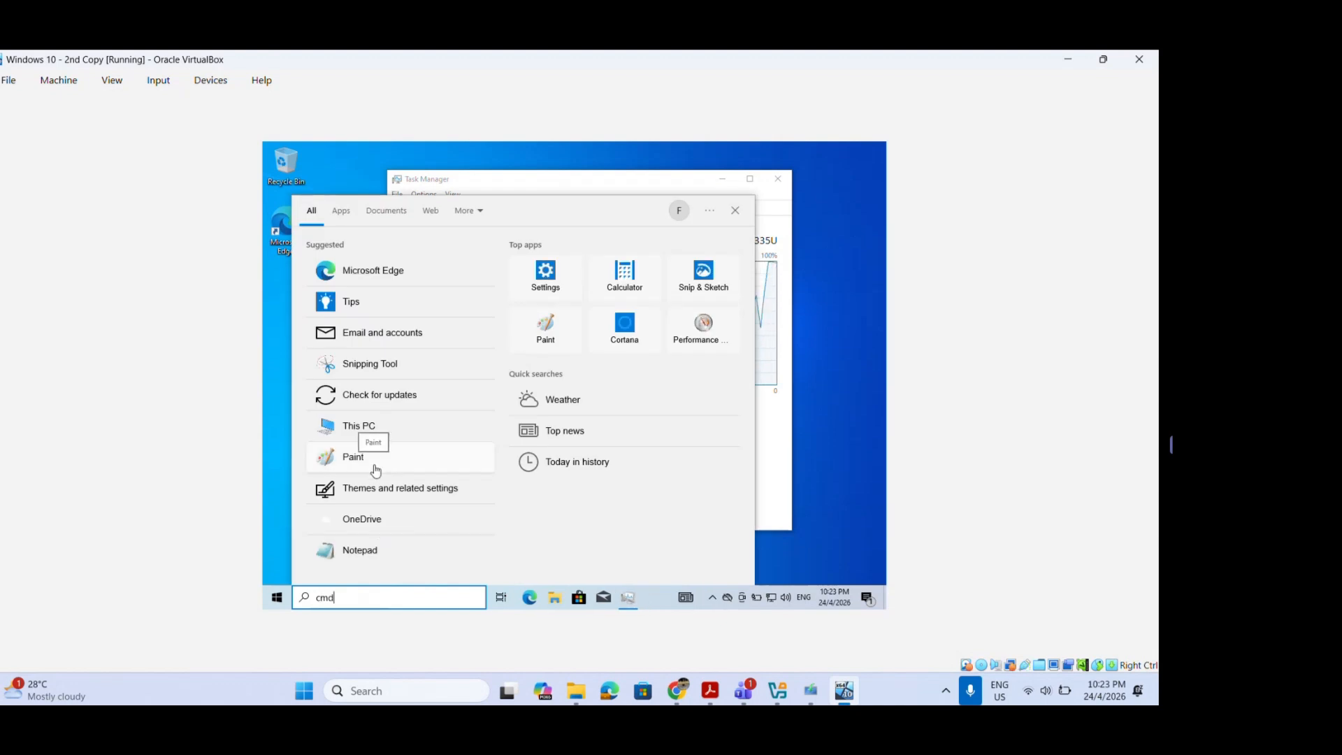
click(399, 266)
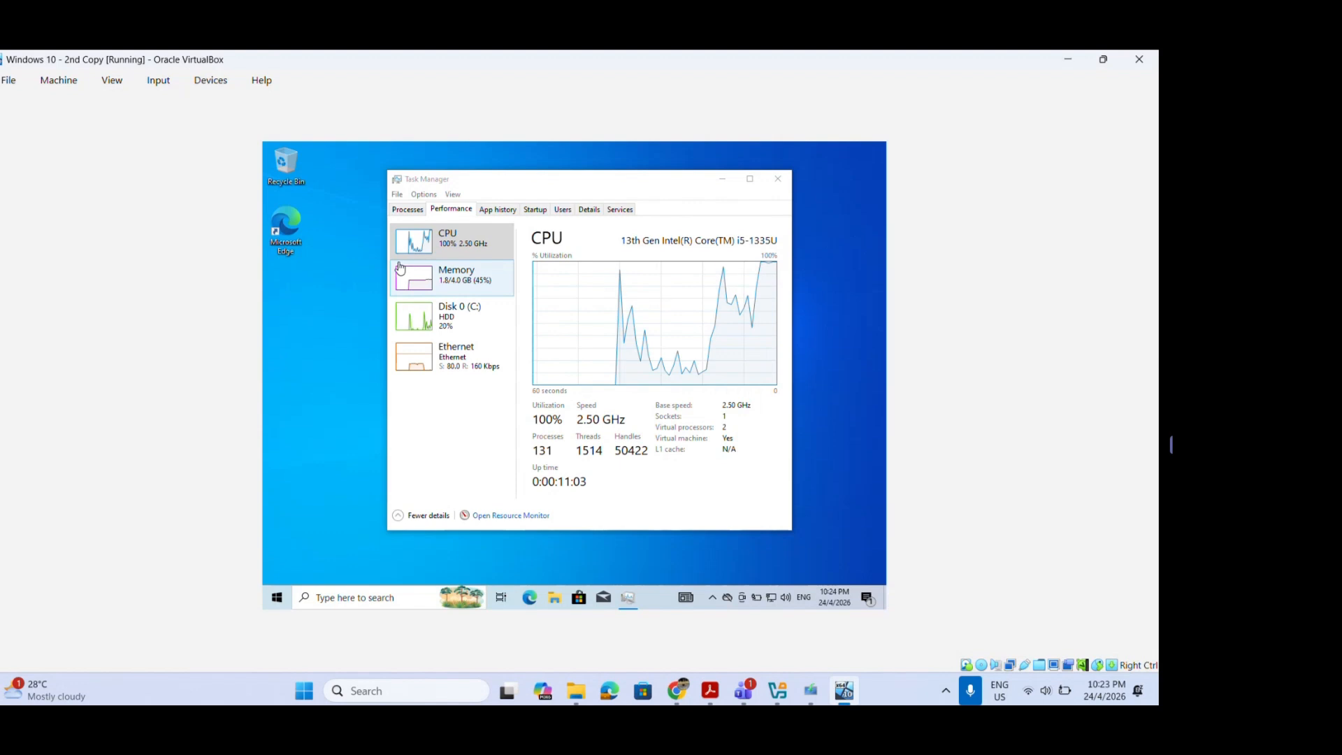
text(ip)
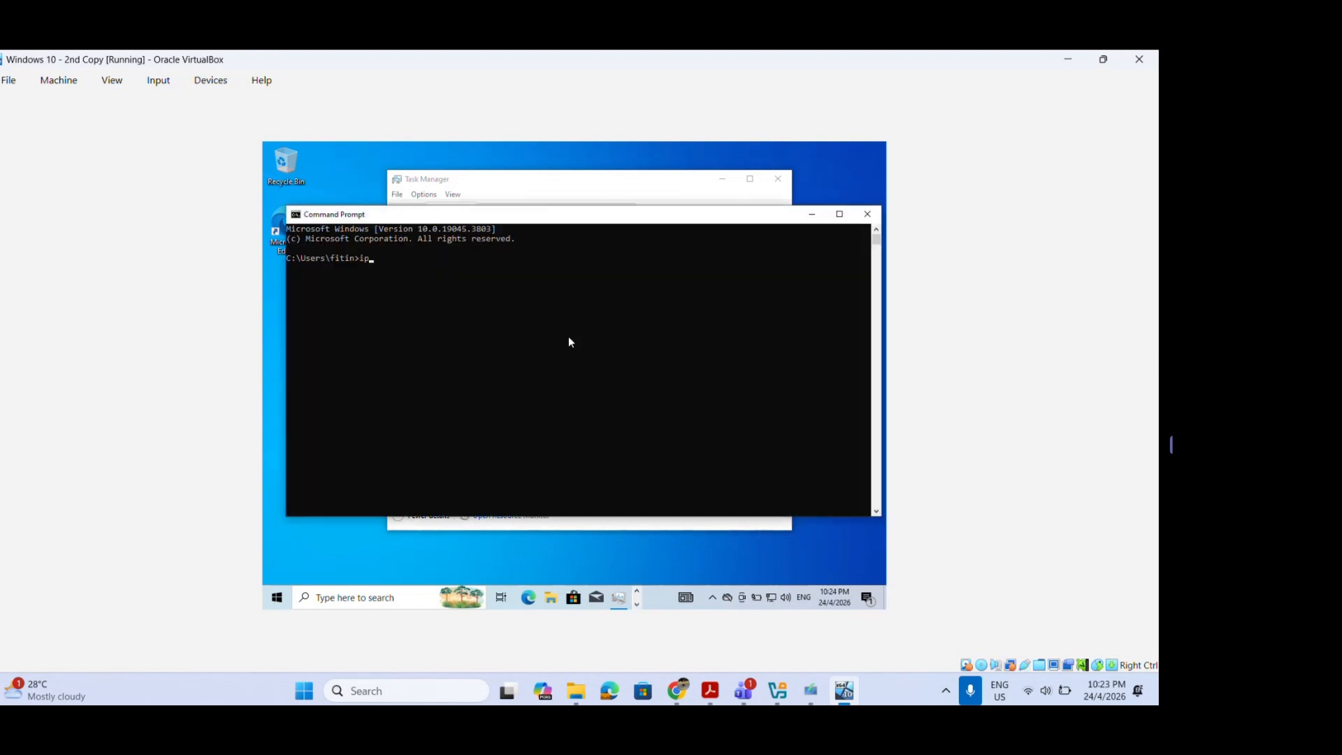
text(conf)
text(ig)
key(Return)
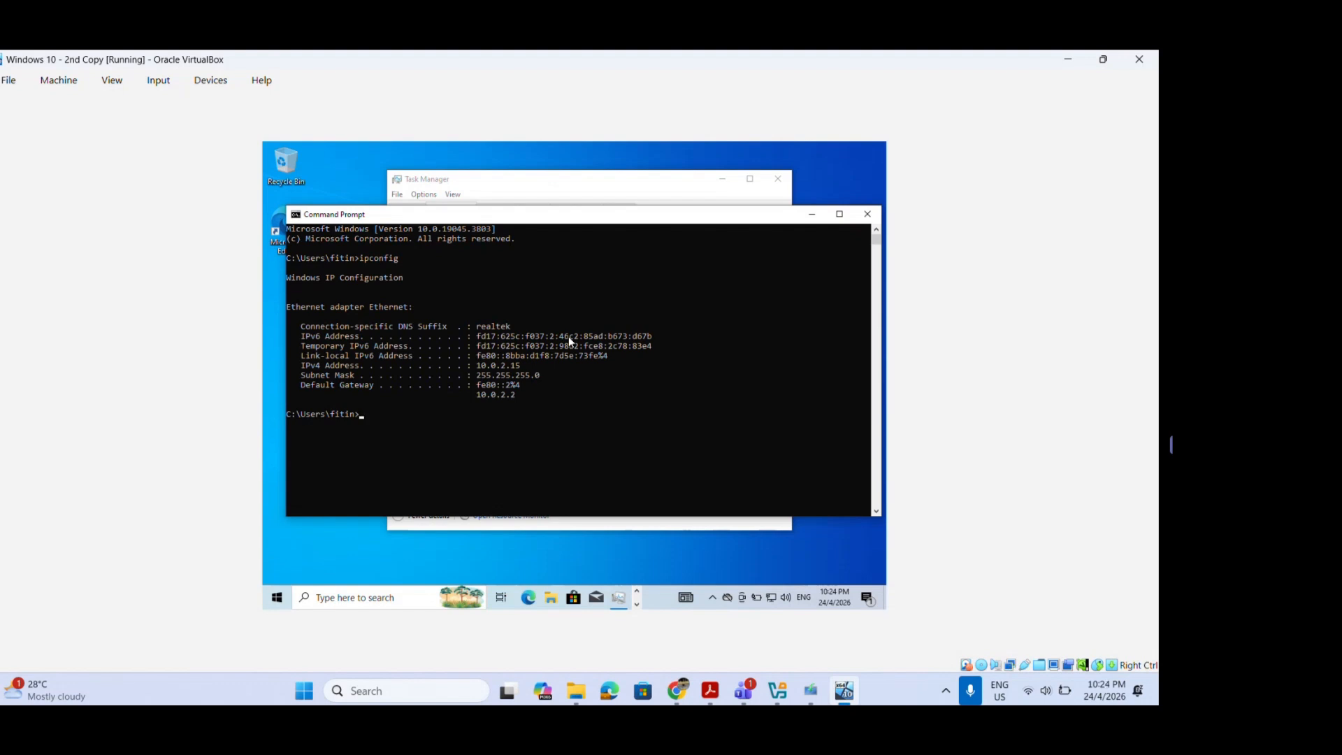
drag(523, 367, 482, 368)
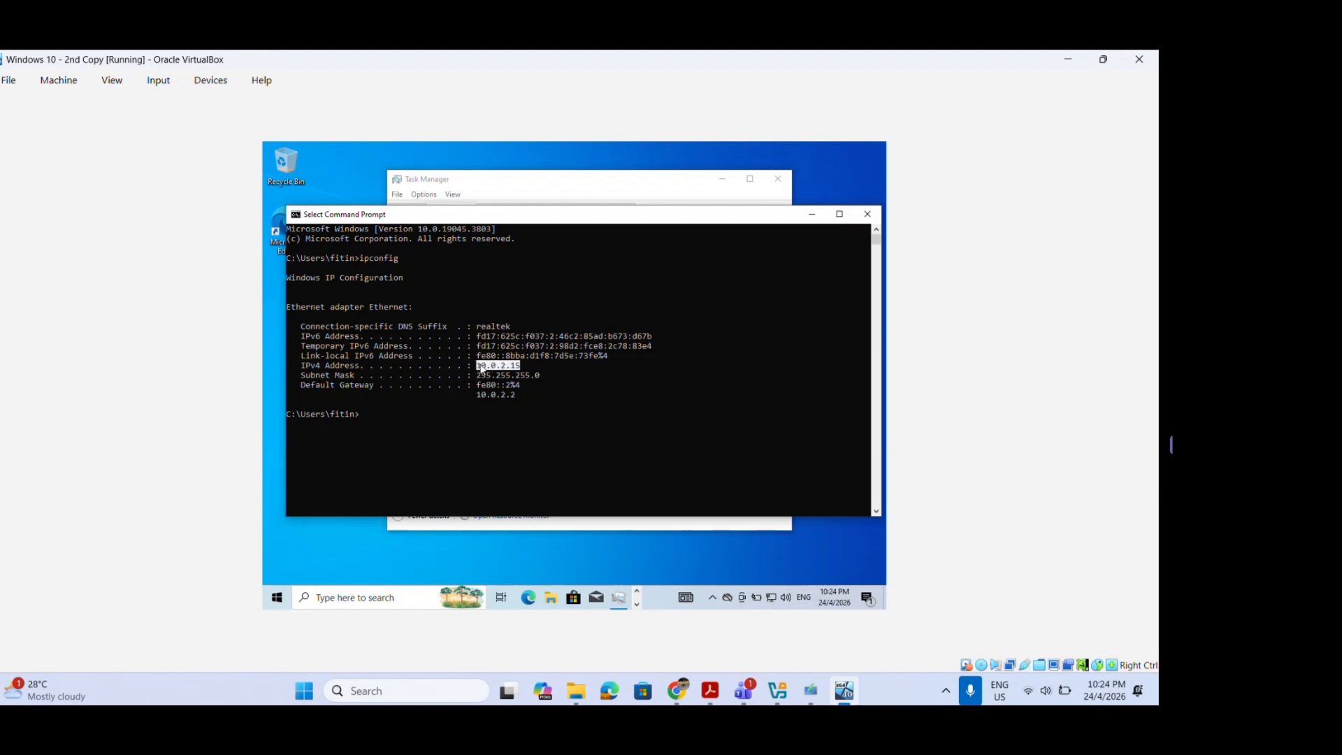
click(571, 385)
click(867, 214)
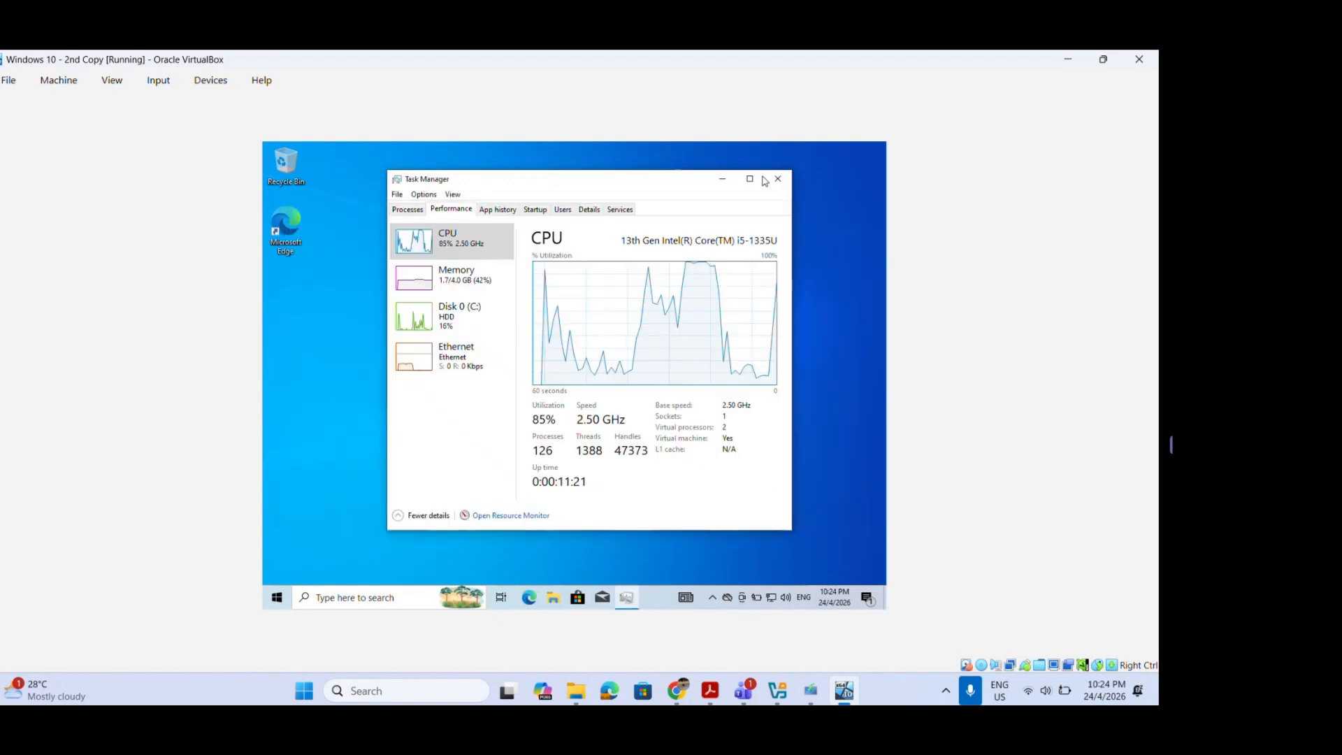
- Close Task Manager and open the guest Start menu with its Power side rail expanded
click(775, 183)
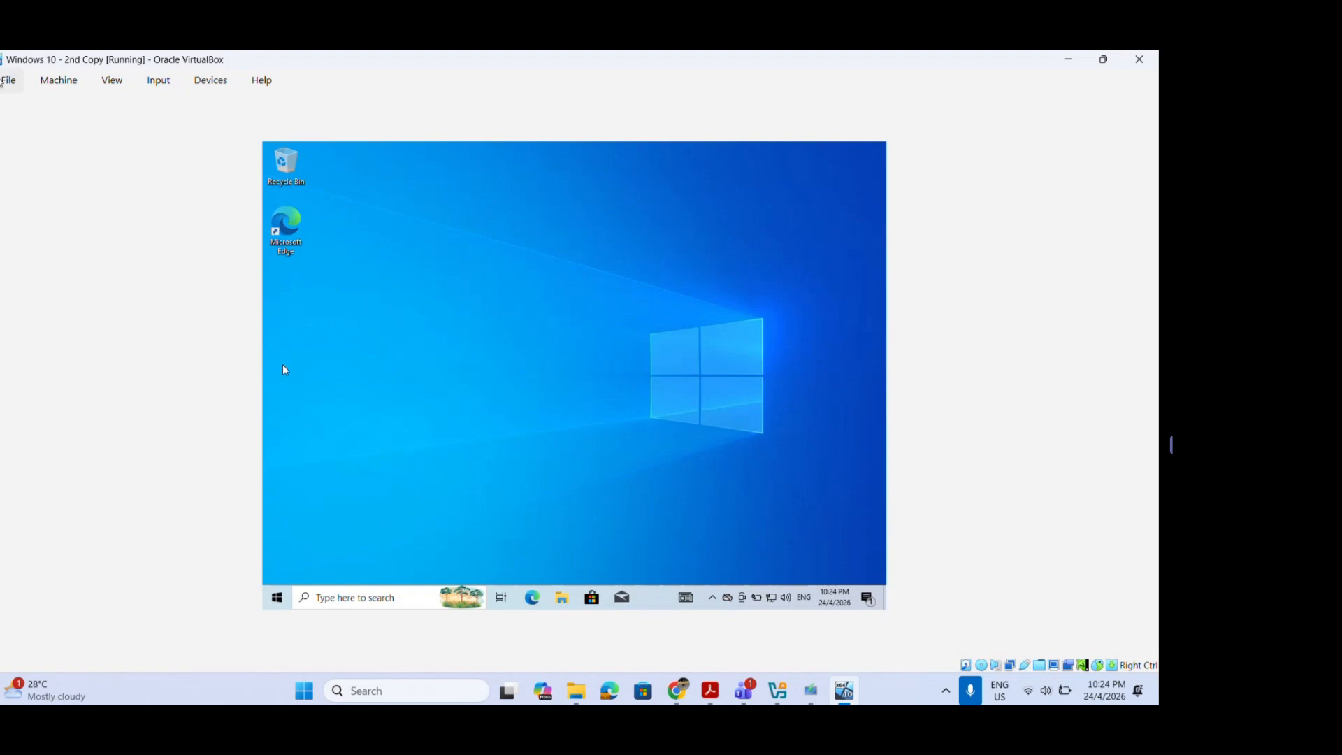
click(9, 80)
click(140, 264)
click(276, 599)
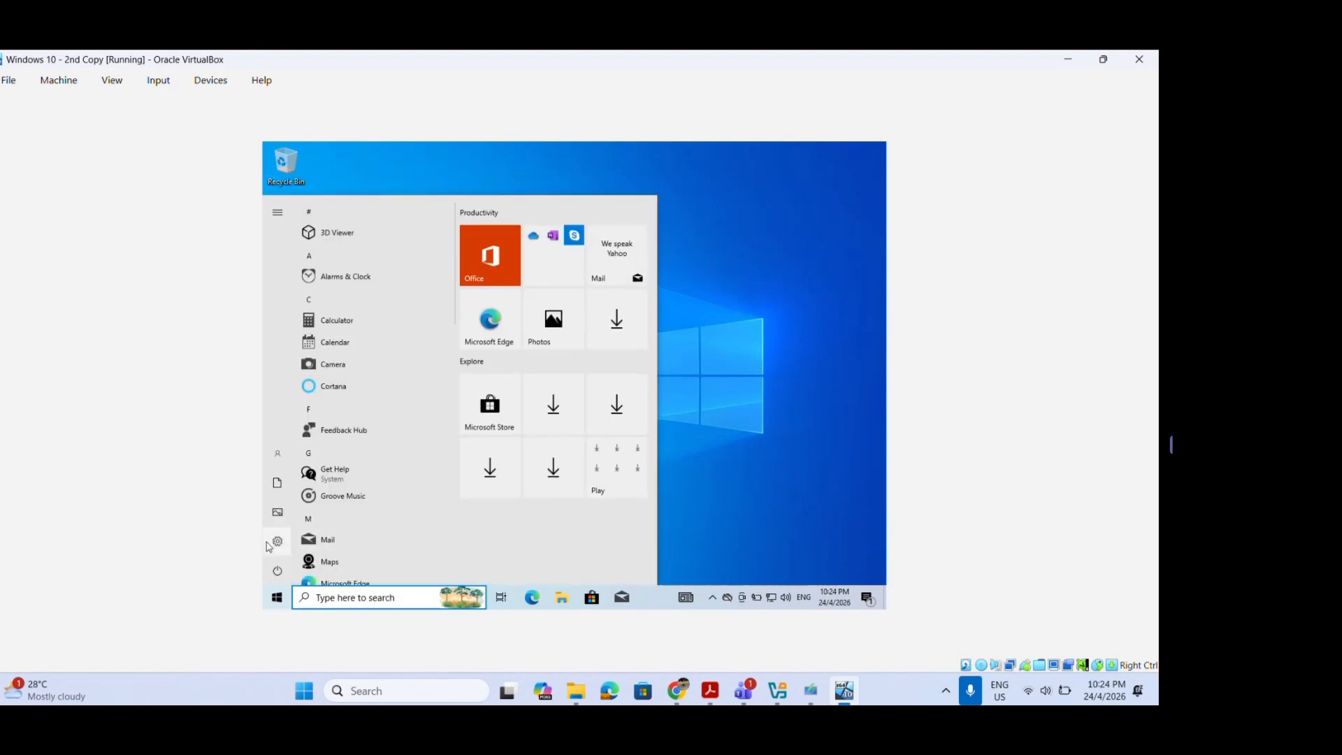
mouse_move(277, 572)
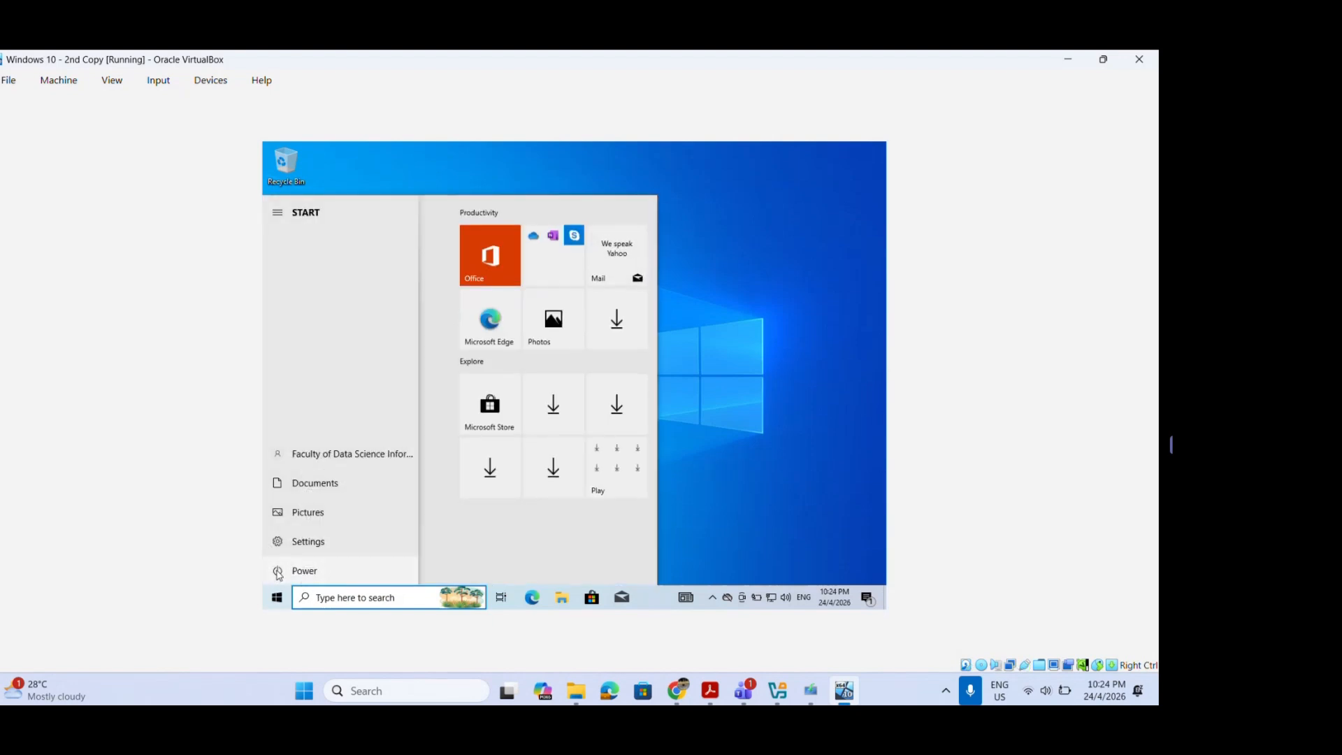